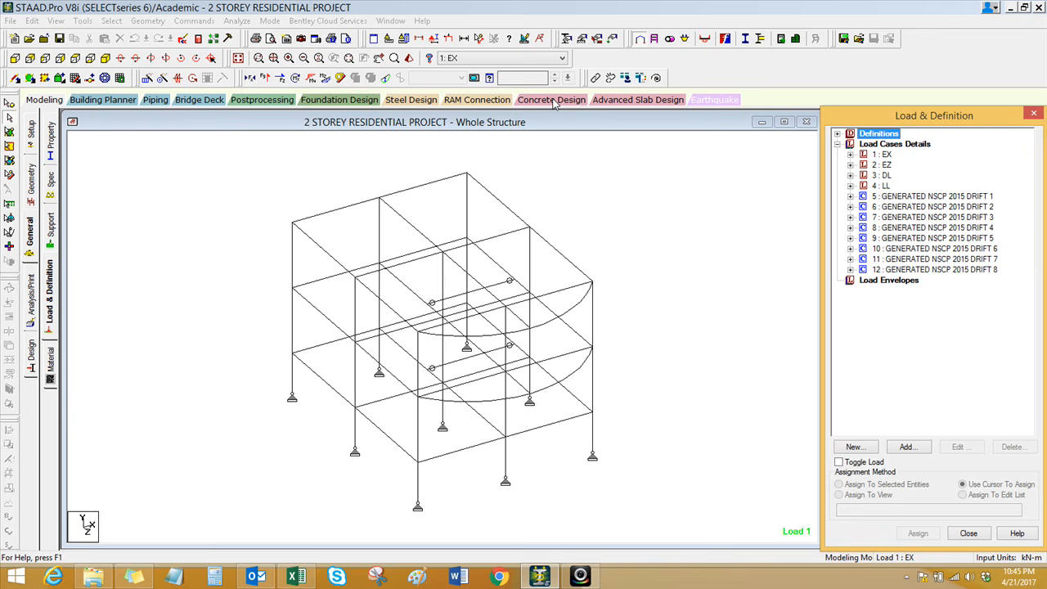
# Step: Review the generated NSCP 2015 drift load combinations, cases 5 to 12, in the load case list
pyautogui.moveTo(596, 211); pyautogui.dragTo(533, 219, button='middle')
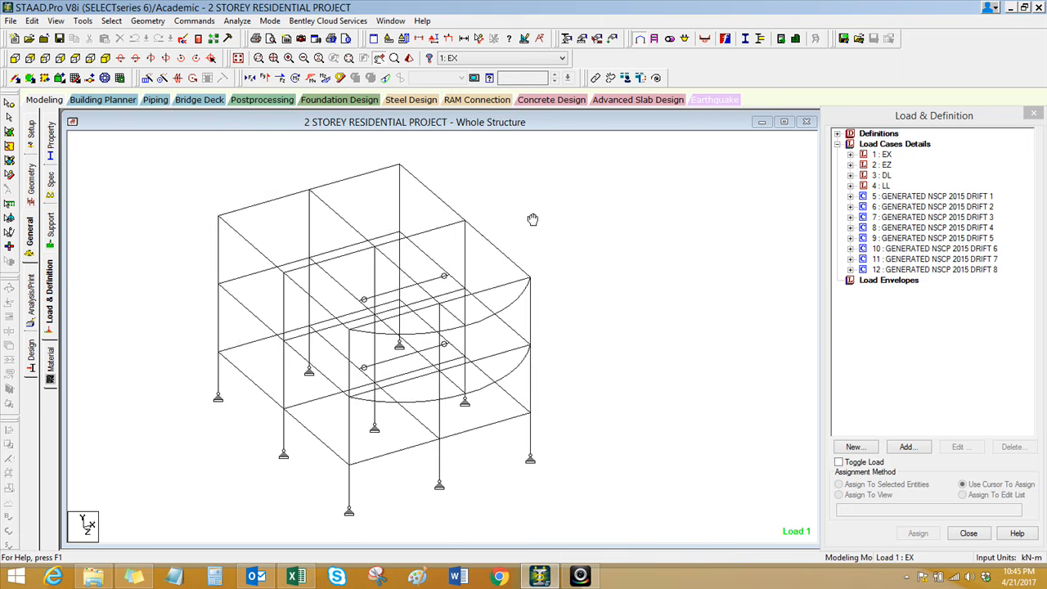
pyautogui.scroll(1, 533, 225)
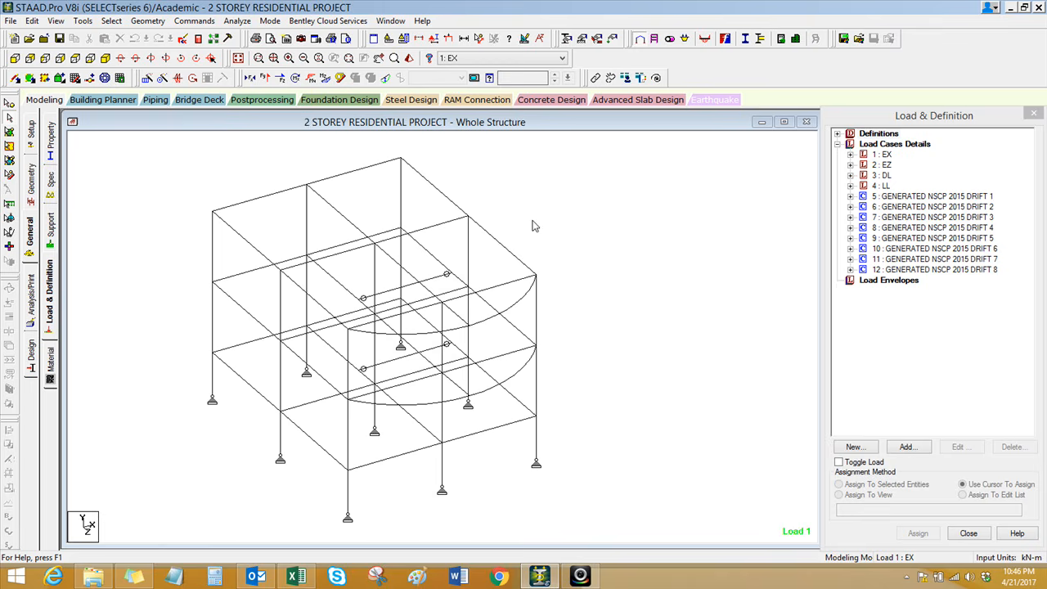
pyautogui.click(971, 206)
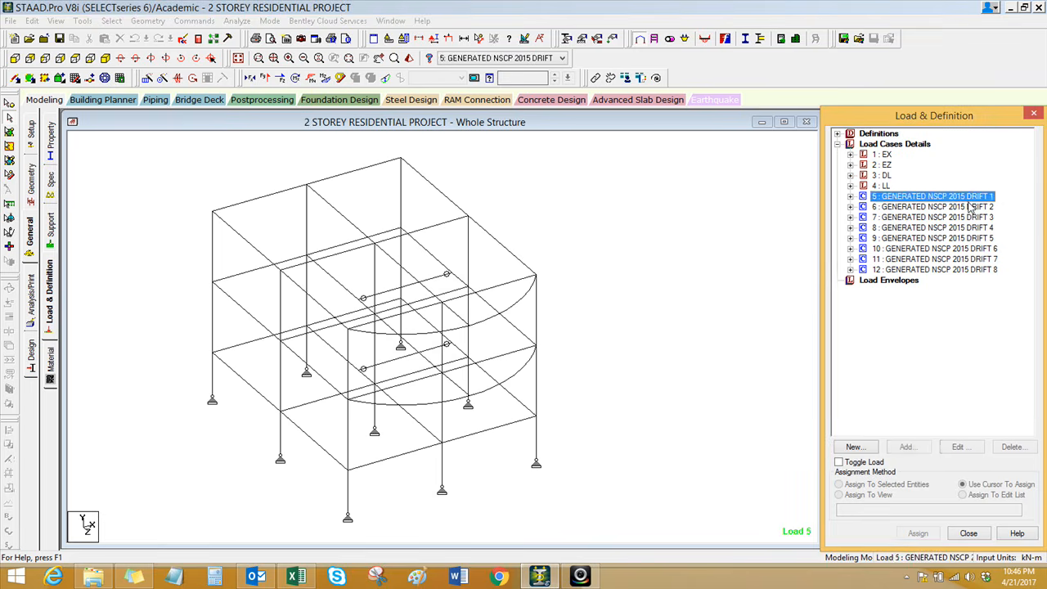
pyautogui.click(970, 217)
pyautogui.click(969, 227)
pyautogui.click(967, 238)
pyautogui.click(964, 253)
pyautogui.click(965, 260)
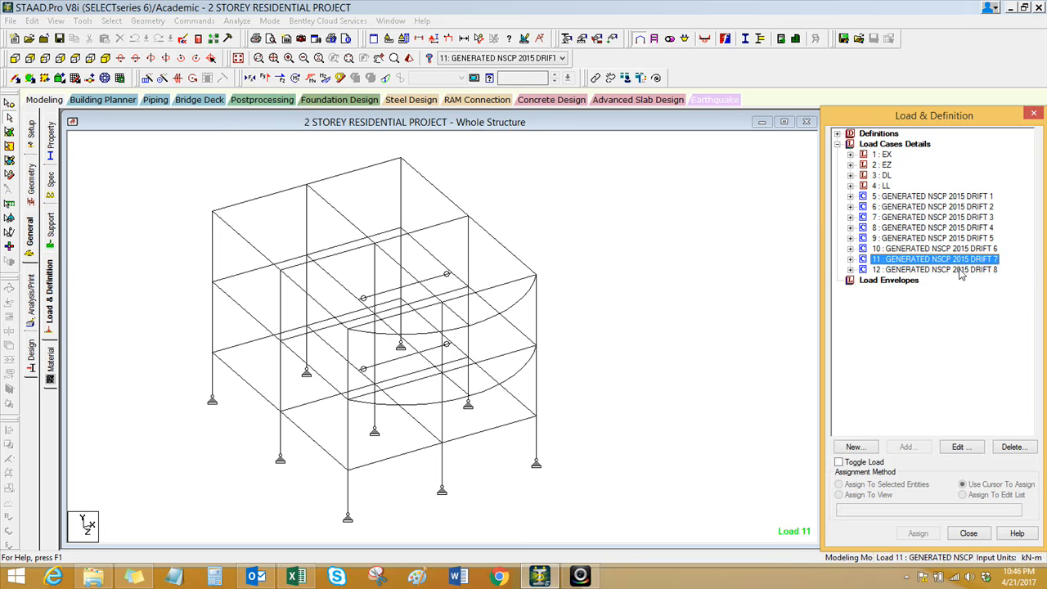
pyautogui.click(964, 270)
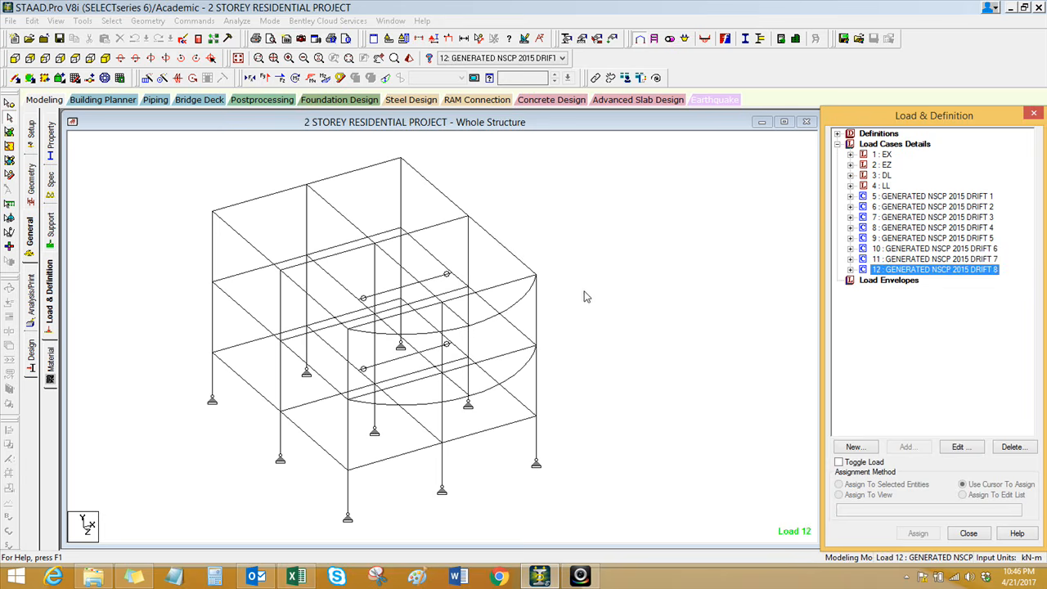
pyautogui.click(589, 282)
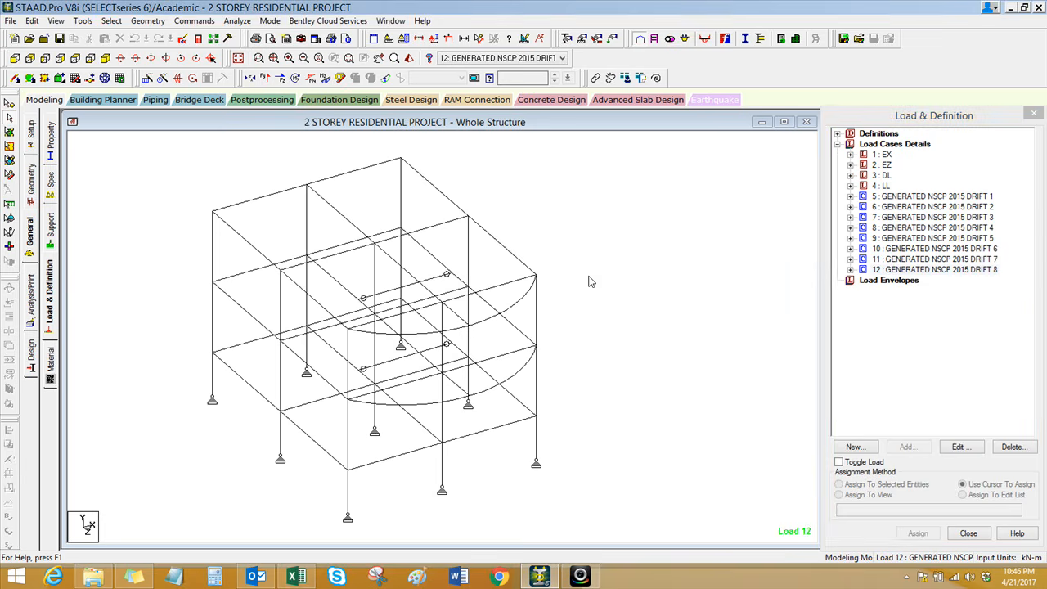
pyautogui.moveTo(592, 282); pyautogui.dragTo(576, 273, button='middle')
pyautogui.scroll(1, 580, 276)
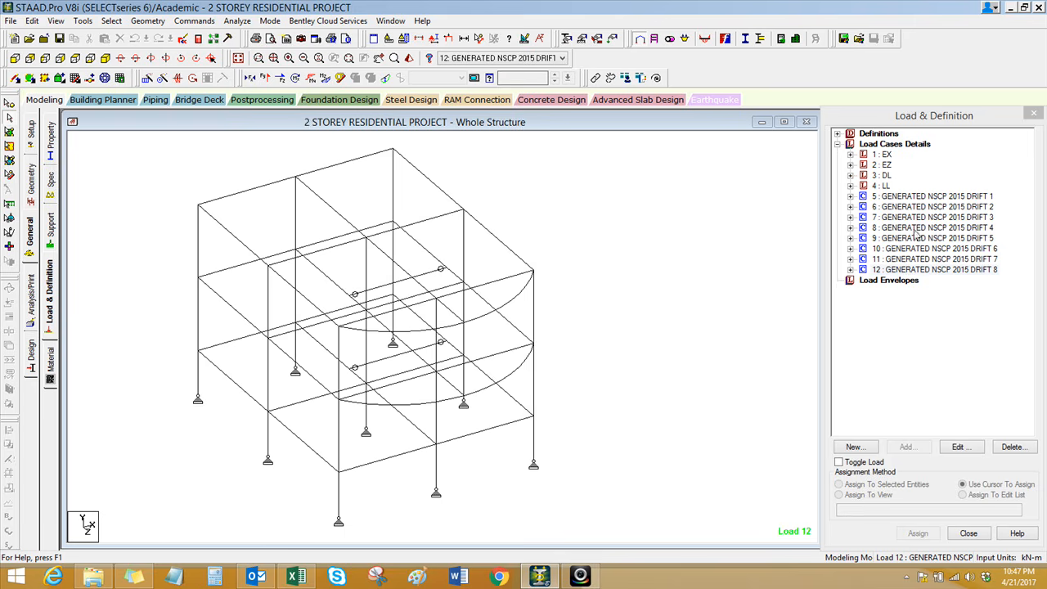
pyautogui.moveTo(657, 286); pyautogui.dragTo(653, 287, button='middle')
pyautogui.click(973, 577)
pyautogui.click(675, 417)
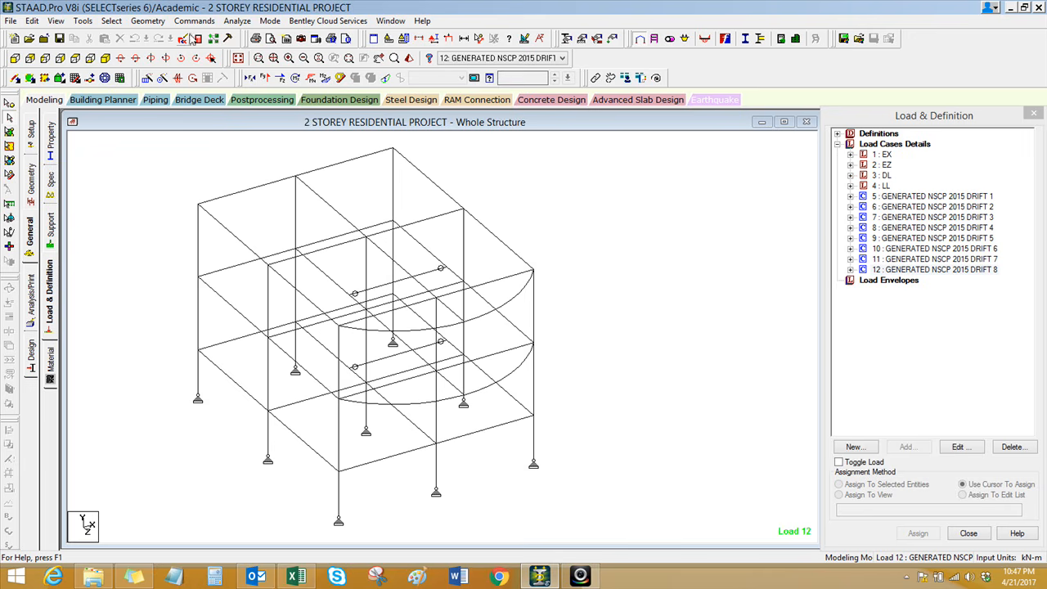
# Step: Open the auto load combination rules, examine the NSCP 2015 code's CONCRETE table and its category list, and close the rules editor
pyautogui.click(894, 144)
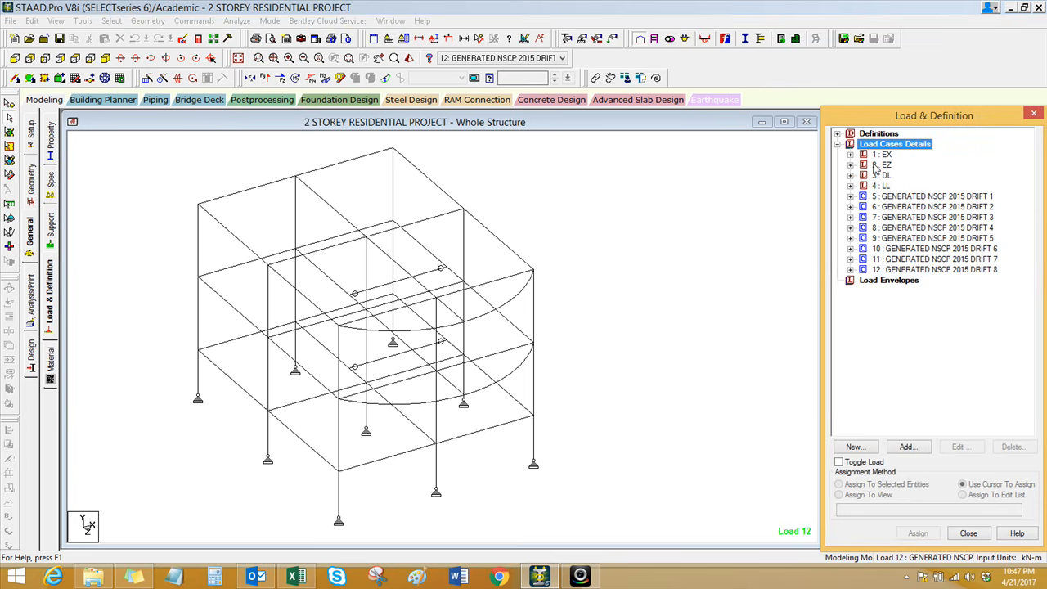
pyautogui.click(203, 21)
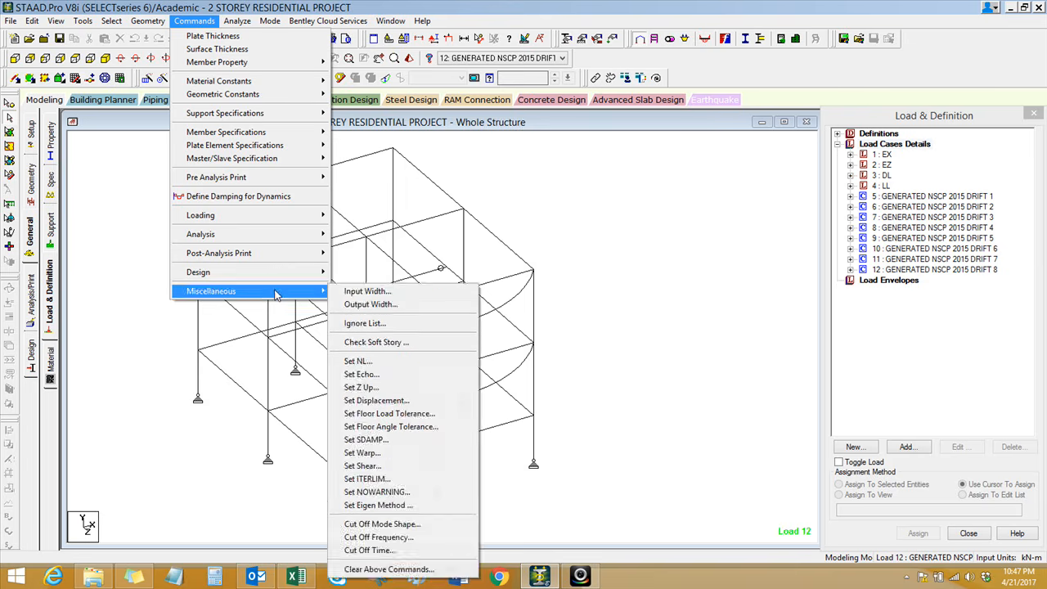
pyautogui.moveTo(290, 217)
pyautogui.moveTo(347, 217)
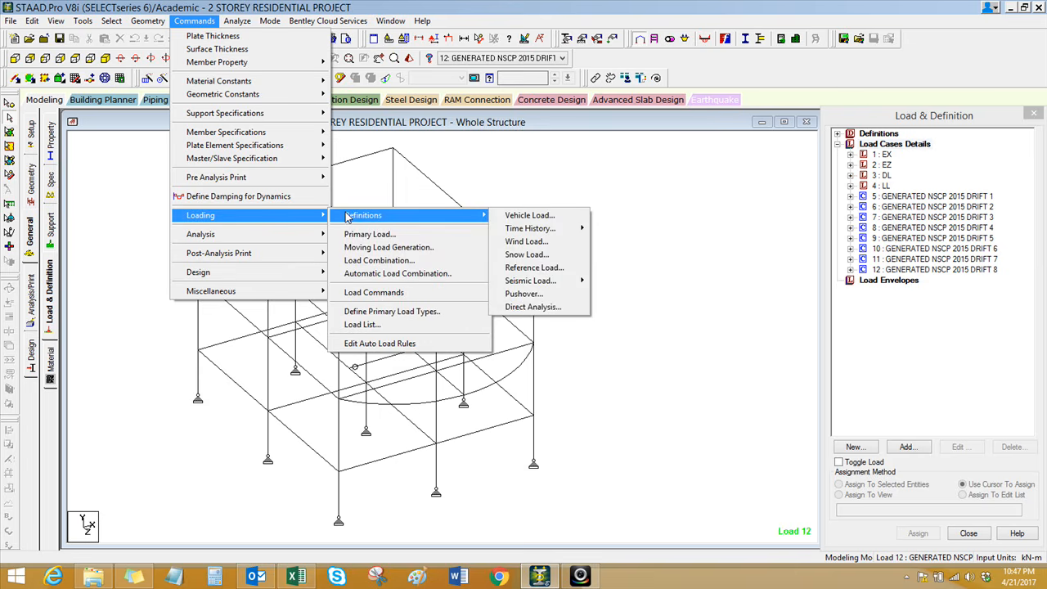
pyautogui.click(379, 343)
pyautogui.click(487, 154)
pyautogui.click(374, 155)
pyautogui.click(374, 155)
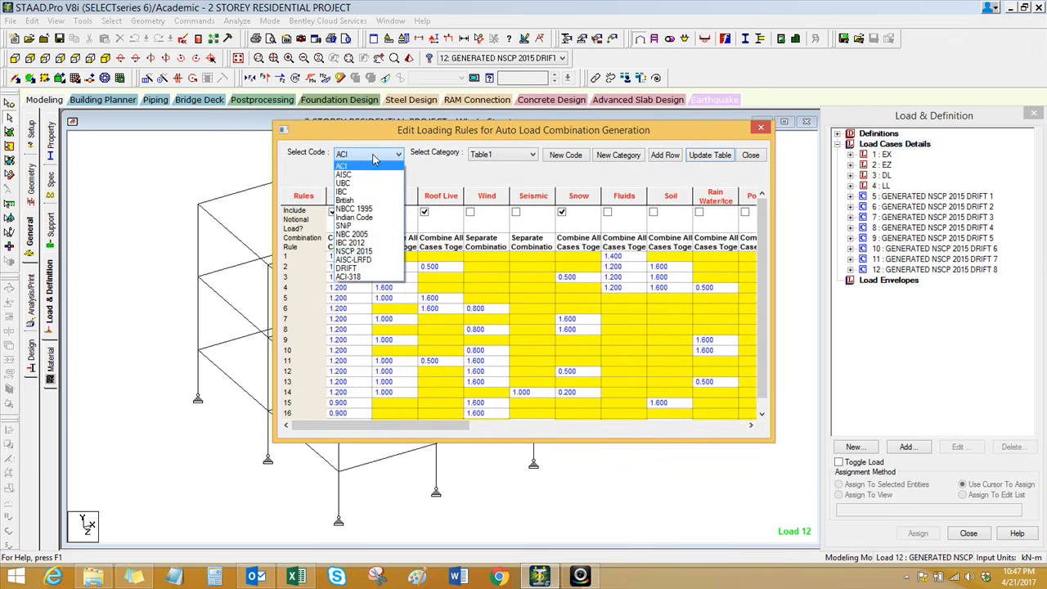
pyautogui.click(372, 253)
pyautogui.click(511, 155)
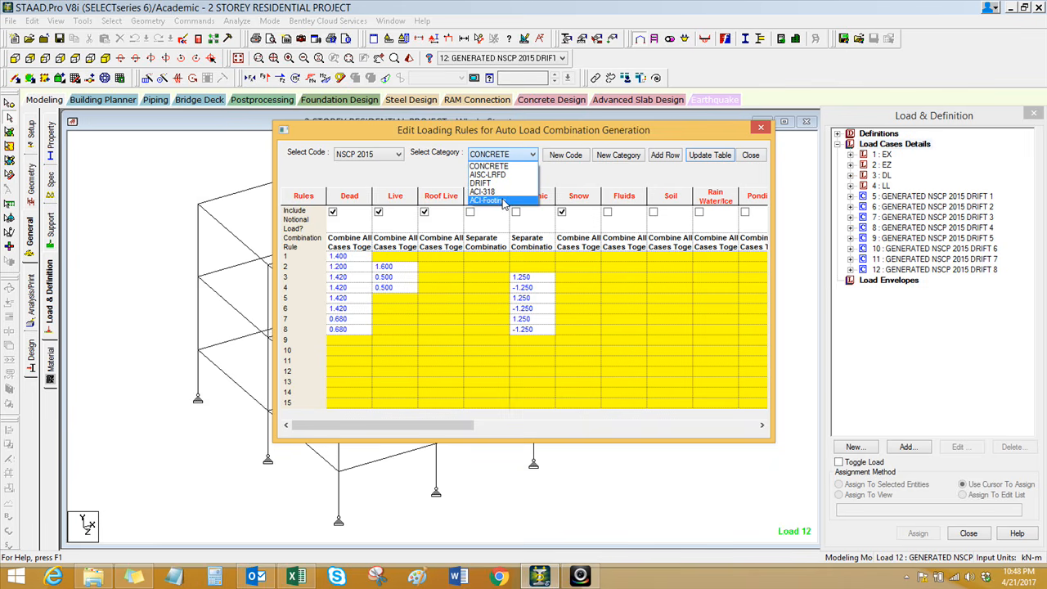
pyautogui.click(597, 126)
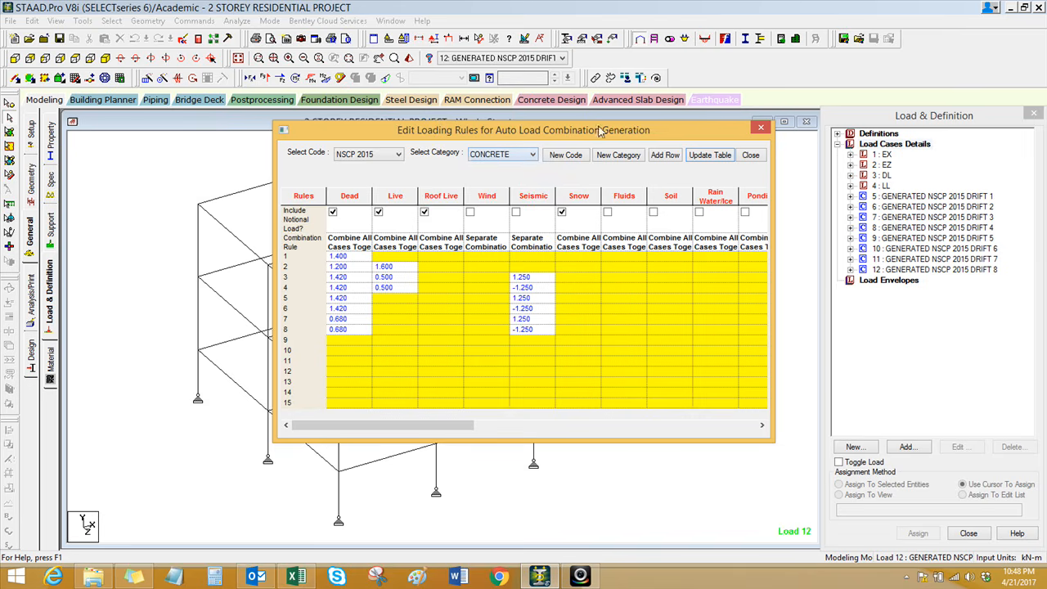
pyautogui.click(761, 130)
# Step: Generate automatic load combinations under Load Cases Details using the NSCP 2015 code and the ACI-318 category
pyautogui.moveTo(631, 325); pyautogui.dragTo(548, 332, button='middle')
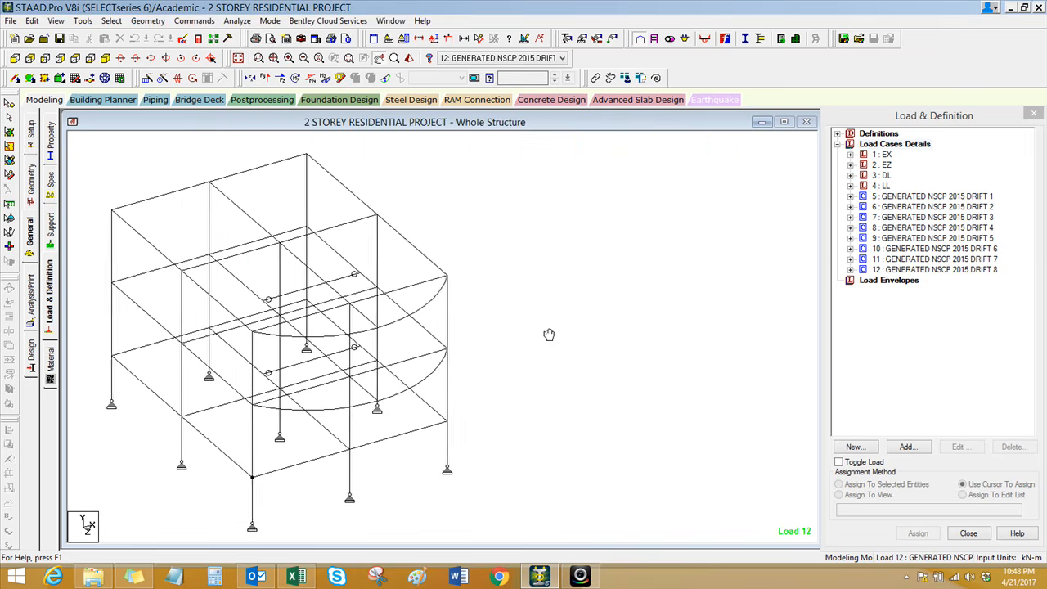
pyautogui.click(902, 349)
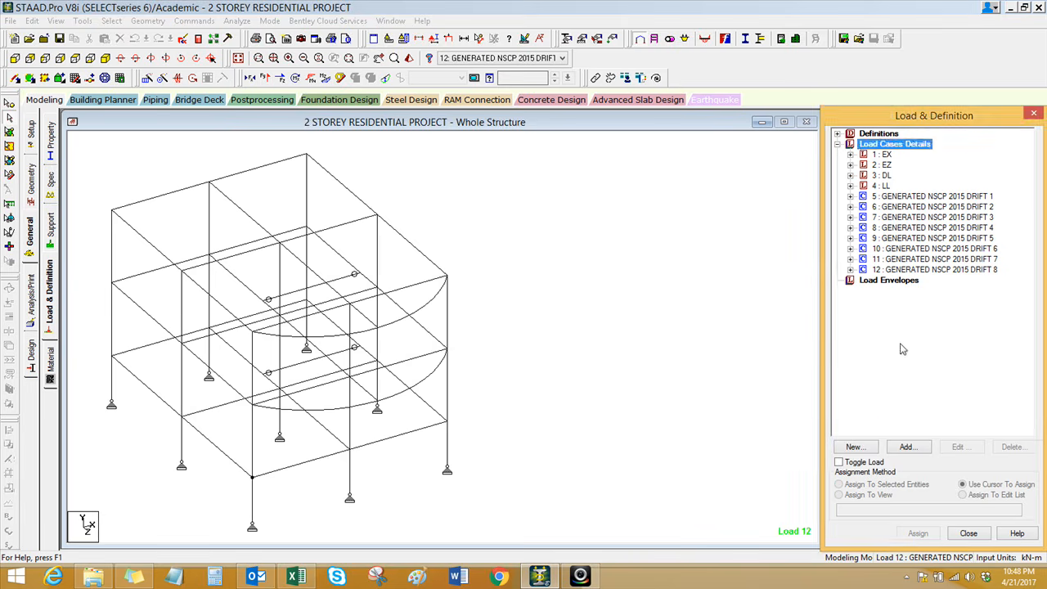
pyautogui.click(904, 447)
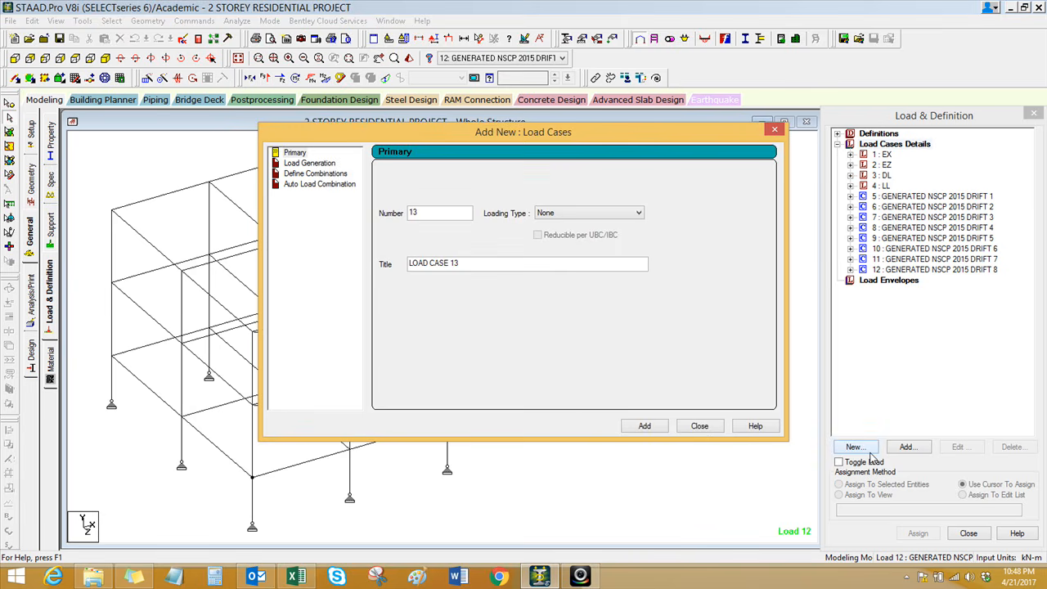
pyautogui.moveTo(534, 135); pyautogui.dragTo(553, 151)
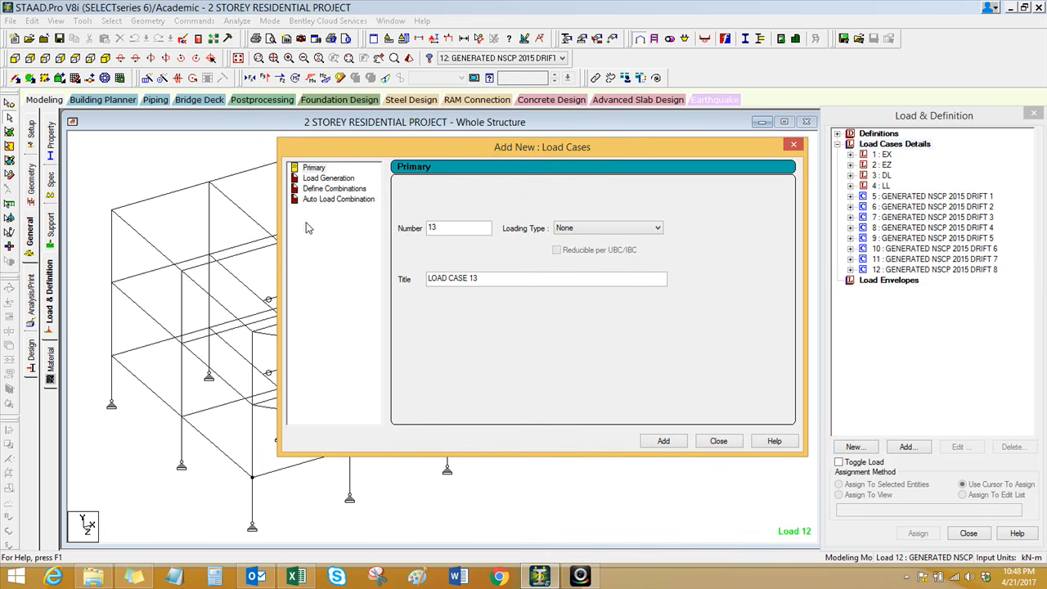
pyautogui.click(328, 200)
pyautogui.click(566, 191)
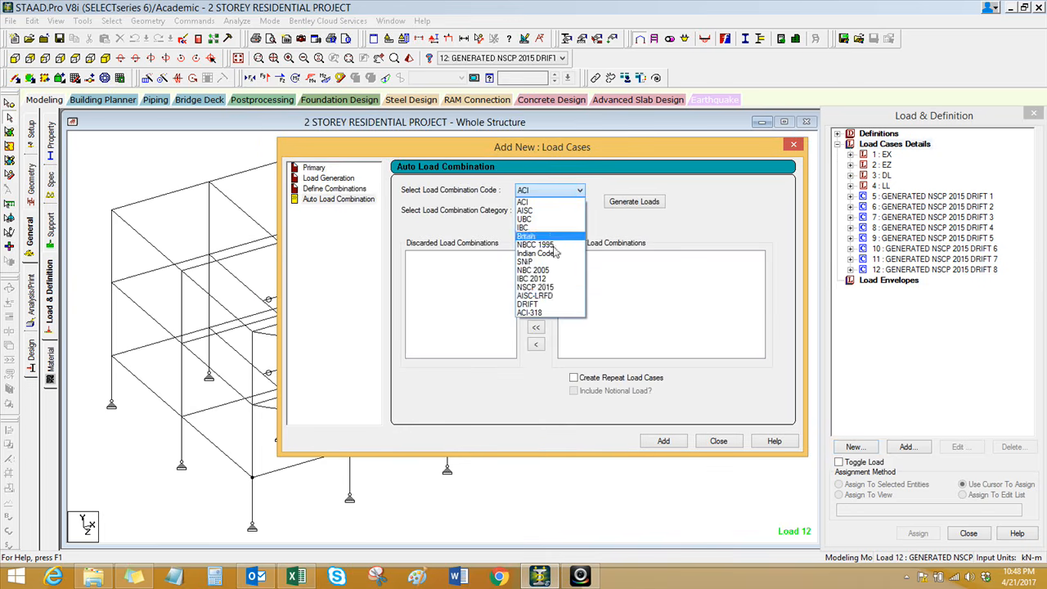
pyautogui.click(537, 288)
pyautogui.click(559, 215)
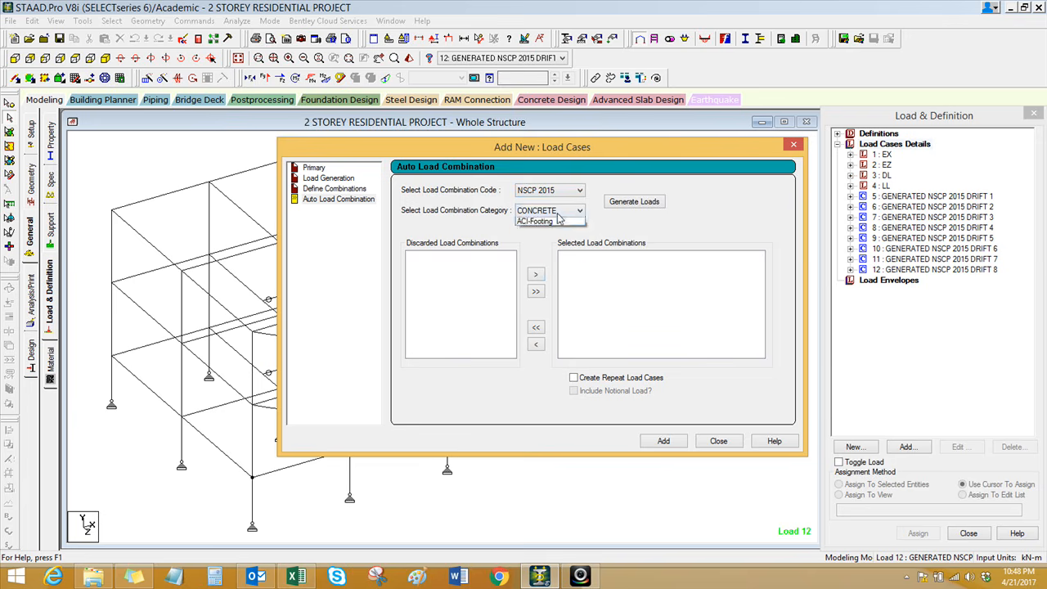
pyautogui.click(530, 247)
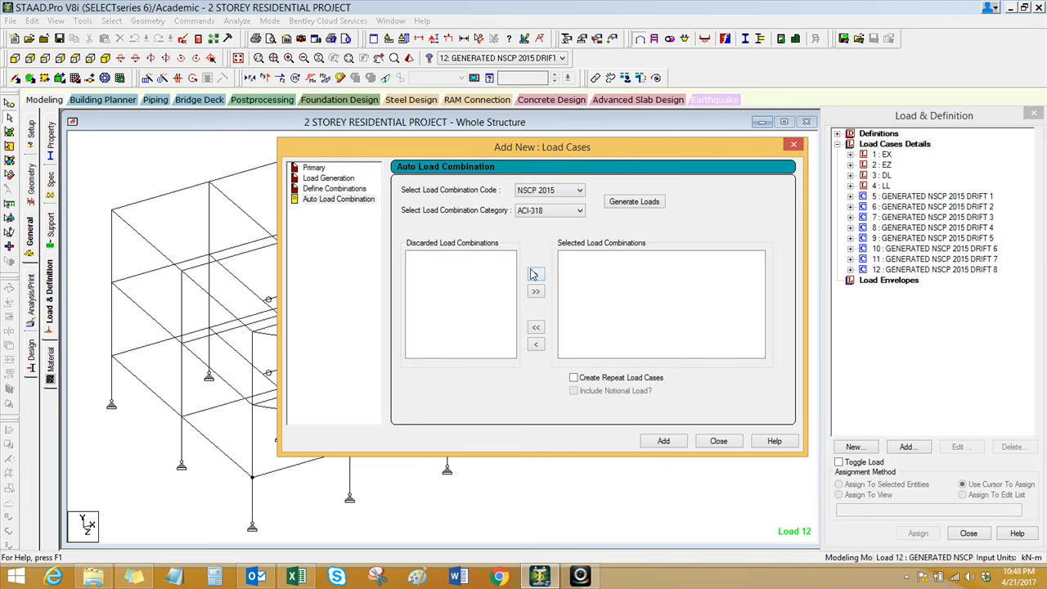
pyautogui.click(630, 204)
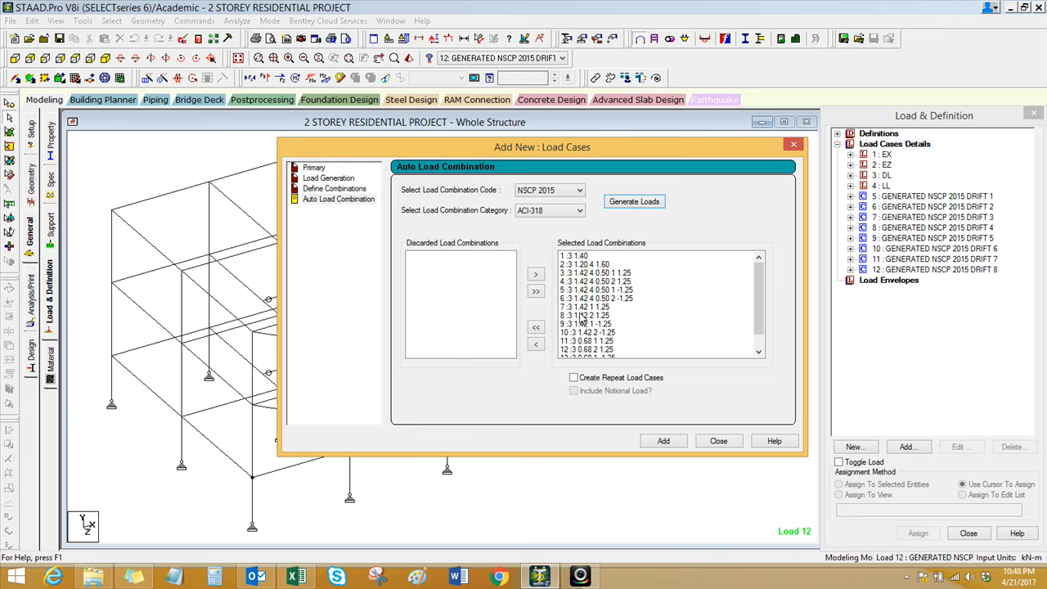
# Step: Inspect selected load combinations 3 to 6, which combine dead, live and seismic loads, in the generated list
pyautogui.click(600, 275)
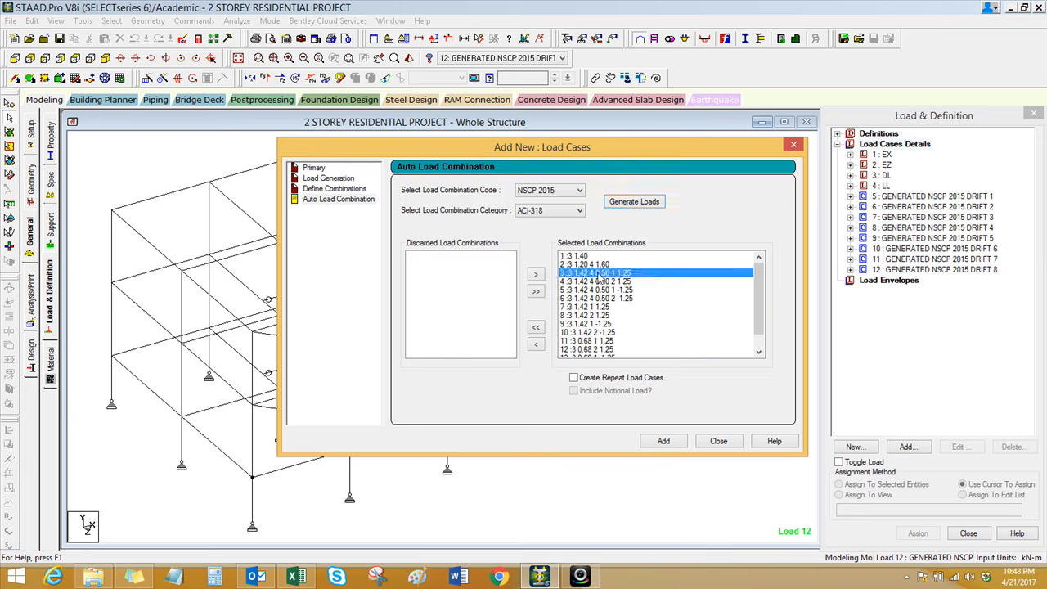
pyautogui.click(595, 281)
pyautogui.click(626, 274)
pyautogui.click(627, 282)
pyautogui.click(628, 289)
pyautogui.click(625, 297)
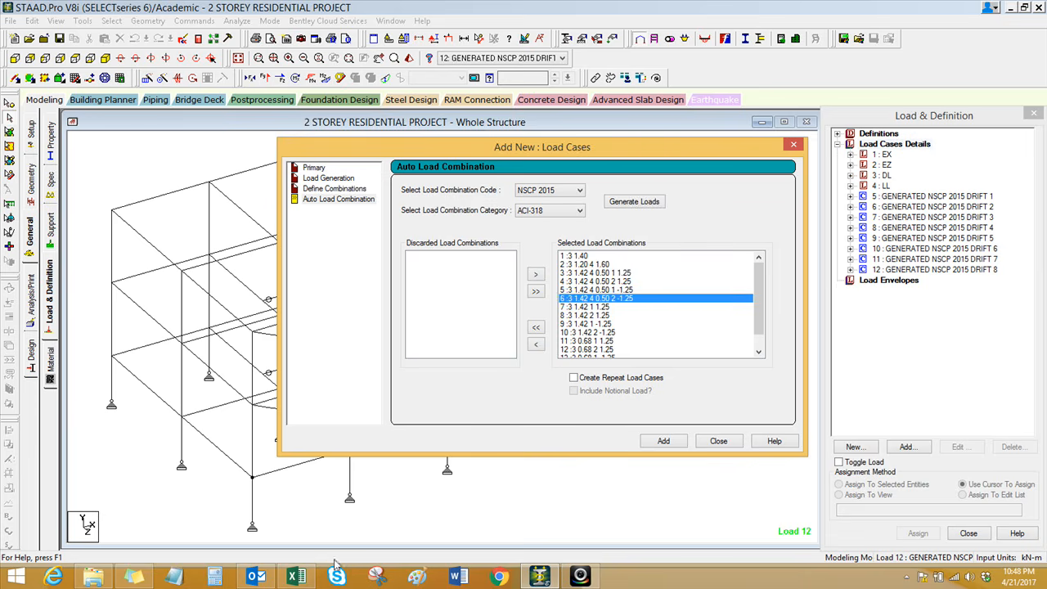
# Step: Switch to the Loadings workbook in Excel and view the code load combination clauses on the 8) Combo sheet
pyautogui.click(296, 577)
pyautogui.click(626, 455)
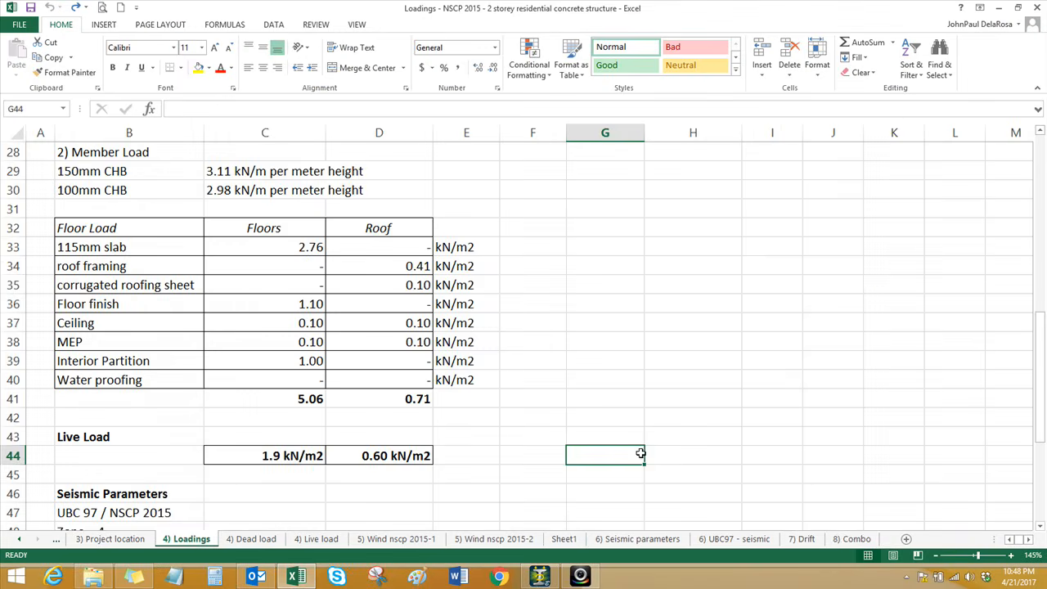
pyautogui.click(856, 538)
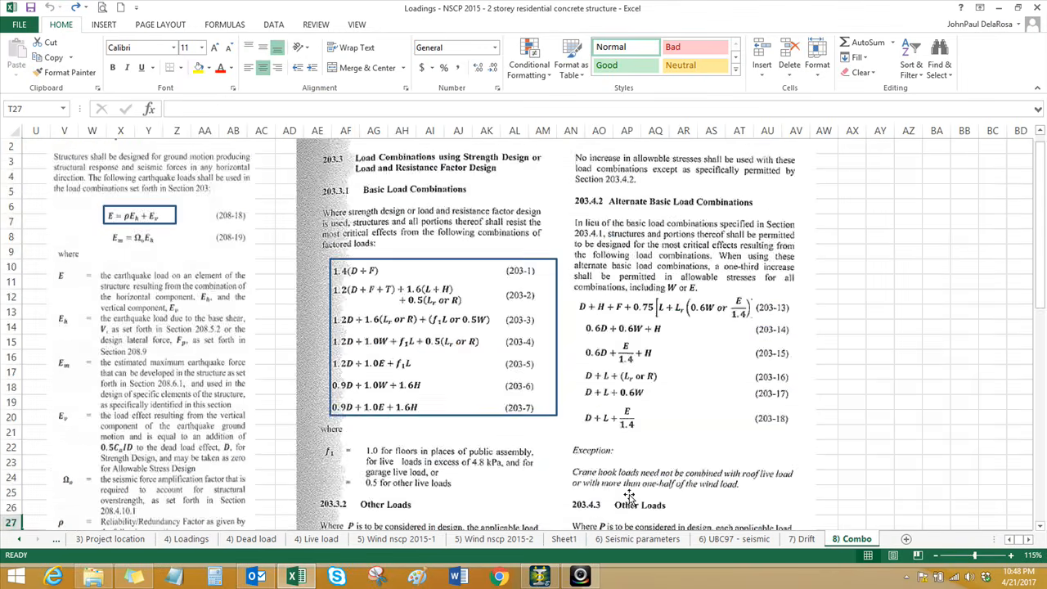
pyautogui.scroll(-6, 867, 503)
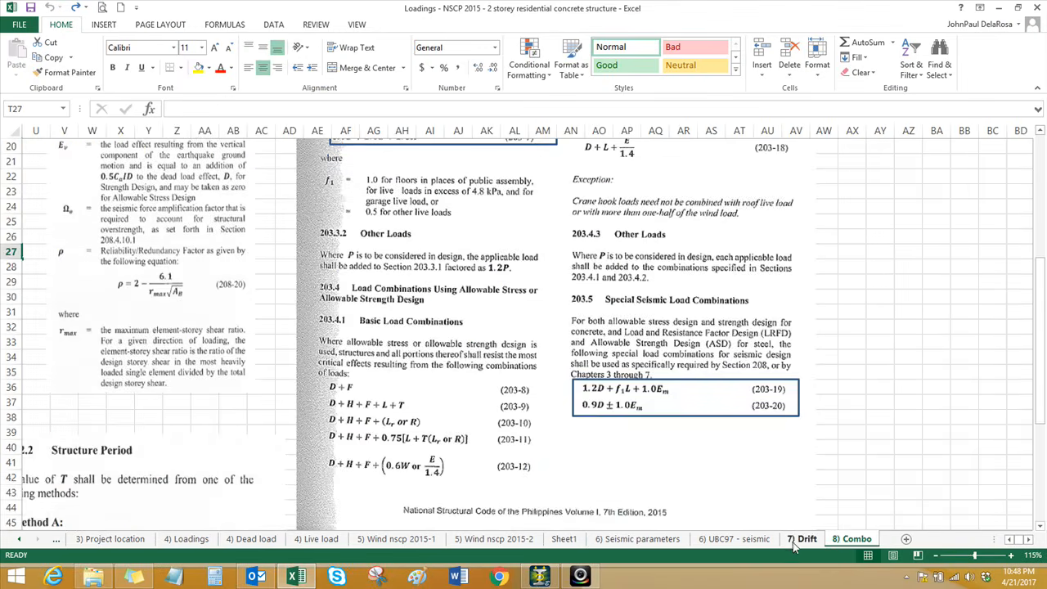
pyautogui.click(792, 541)
pyautogui.click(734, 539)
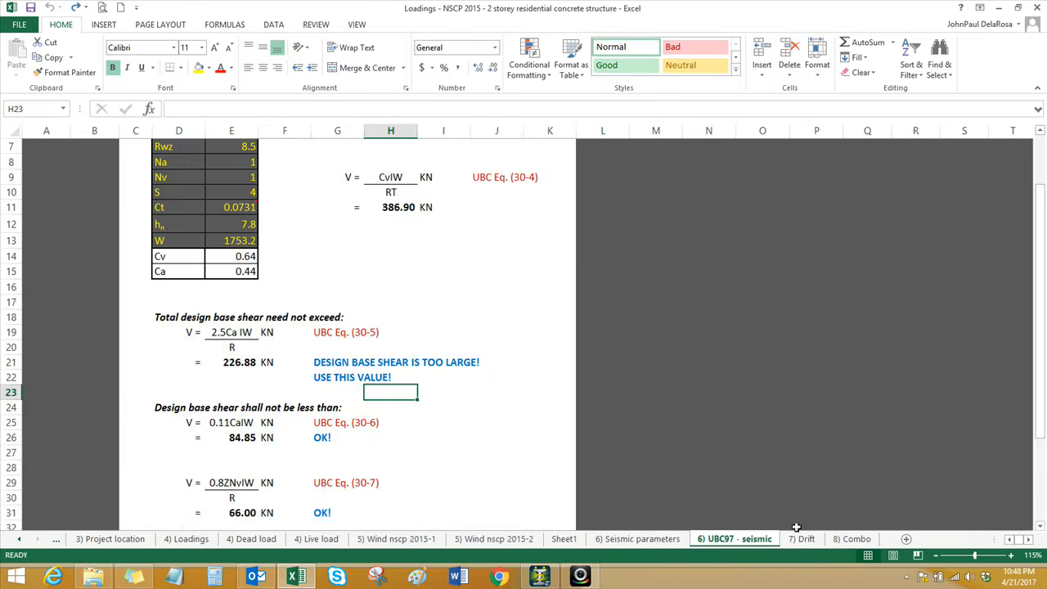
pyautogui.click(842, 539)
pyautogui.click(908, 344)
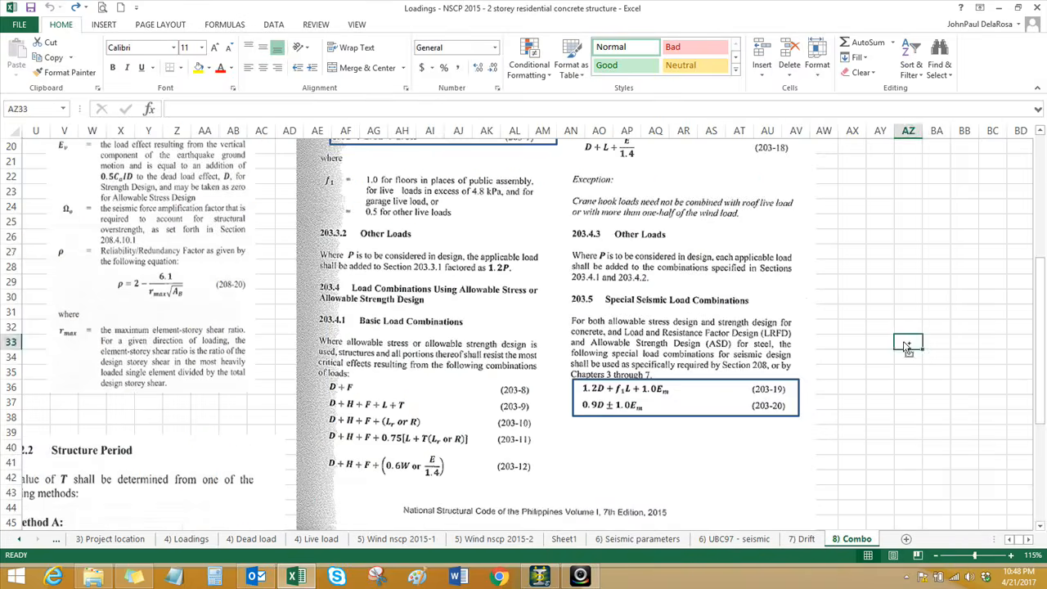
# Step: Examine the special seismic combinations, the earthquake load equation E = ρEh + Ev and its worked factors on the Combo sheet
pyautogui.keyDown('ctrl'); pyautogui.scroll(-2, 683, 374); pyautogui.keyUp('ctrl')
pyautogui.keyDown('ctrl'); pyautogui.scroll(1, 195, 327); pyautogui.keyUp('ctrl')
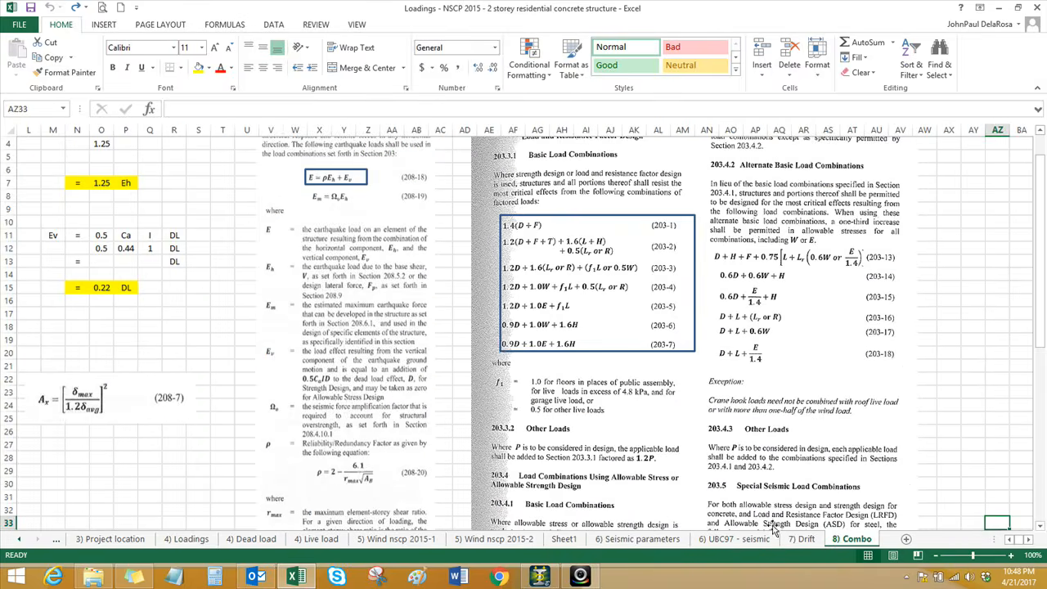
pyautogui.click(1009, 539)
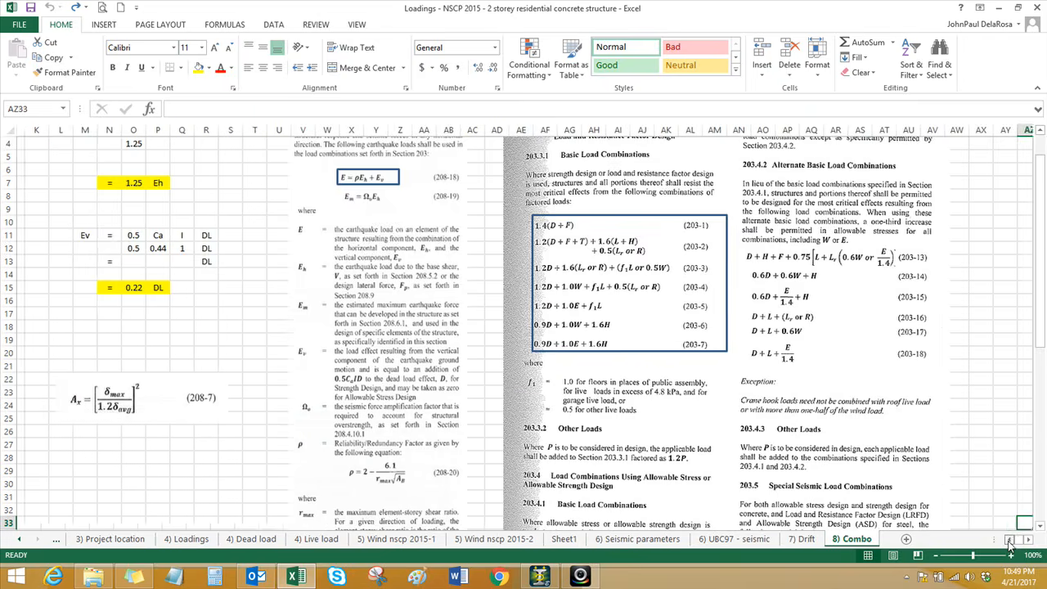
pyautogui.scroll(-4, 883, 417)
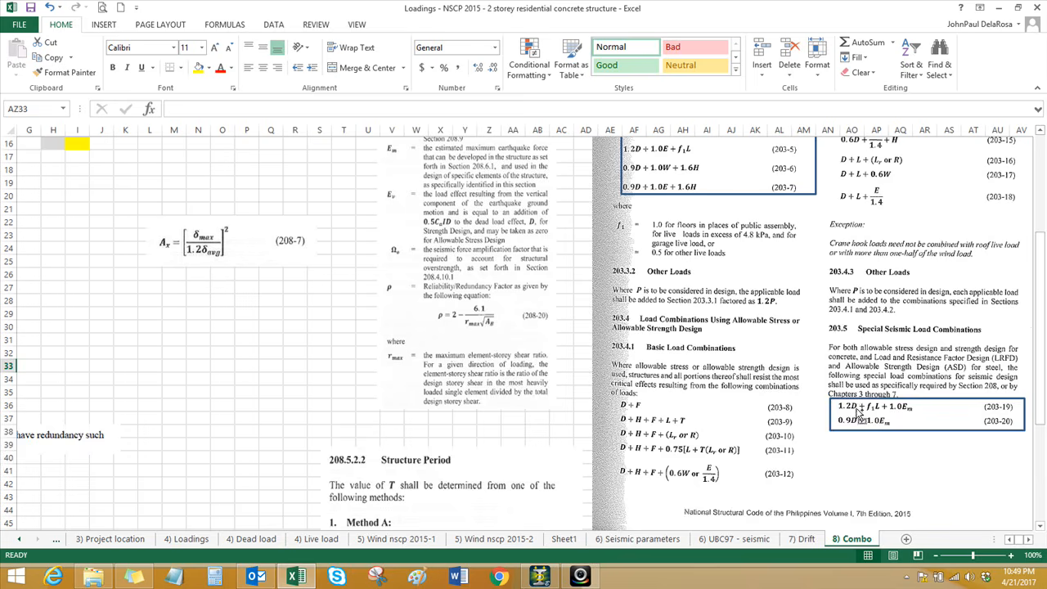
pyautogui.scroll(5, 876, 439)
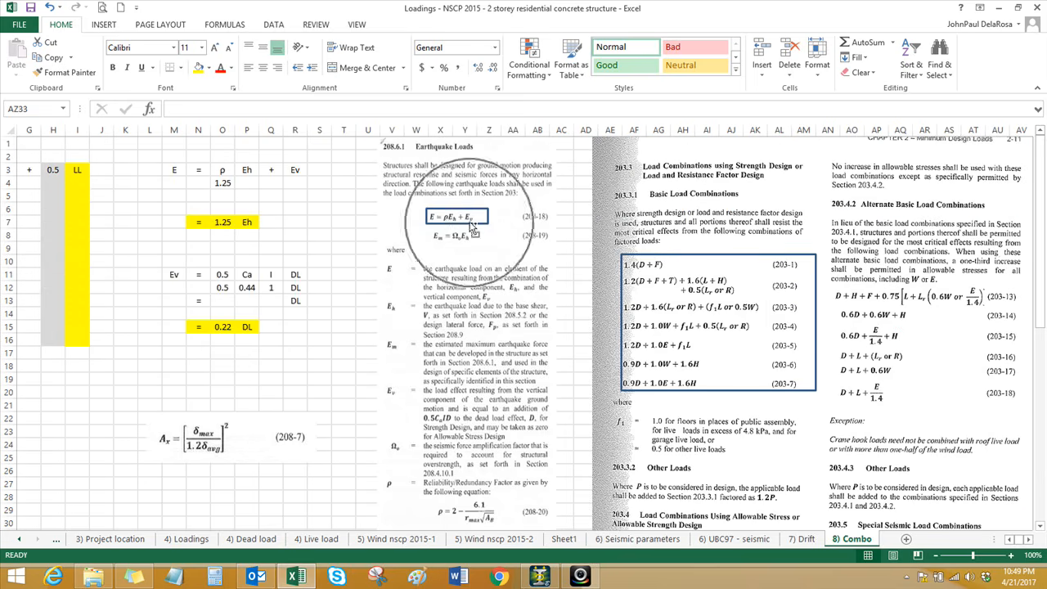
pyautogui.click(337, 312)
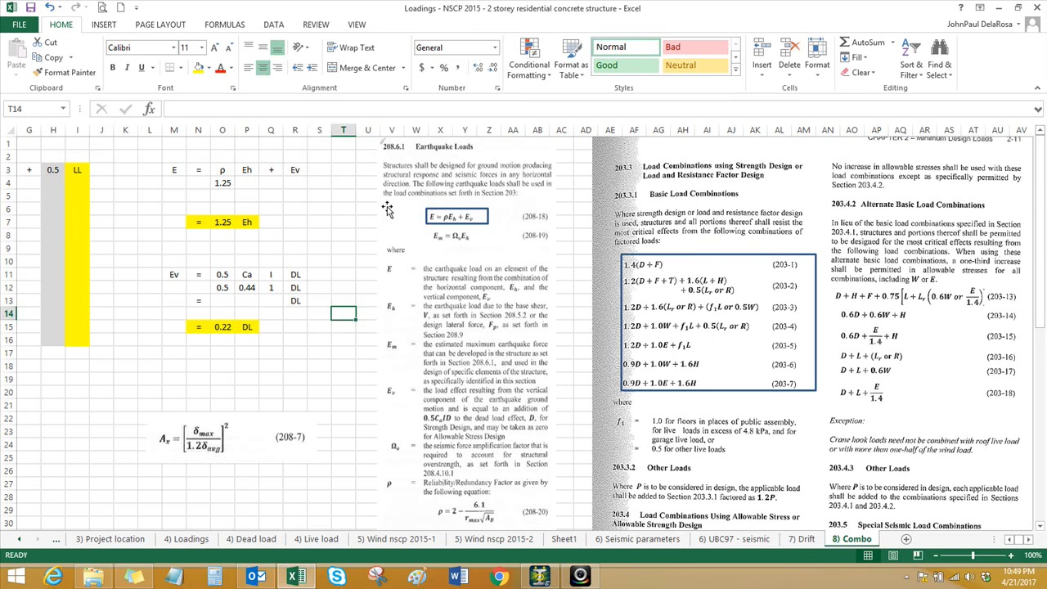
pyautogui.click(320, 237)
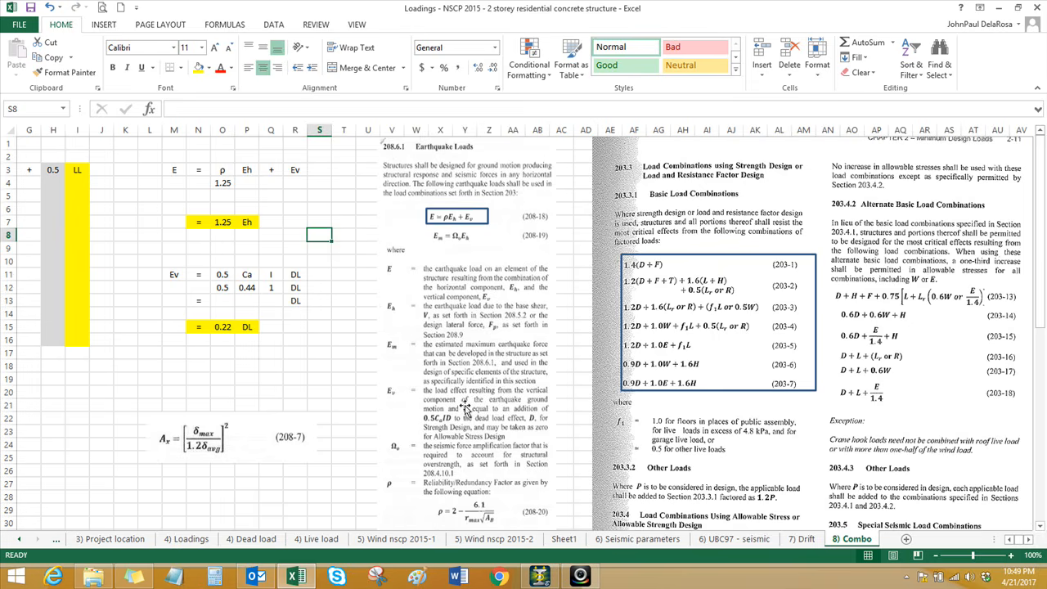
# Step: Review the worked strength combination 1.2 DL + 1.00 E + 0.5 LL in row 3 of the Combo sheet
pyautogui.click(297, 365)
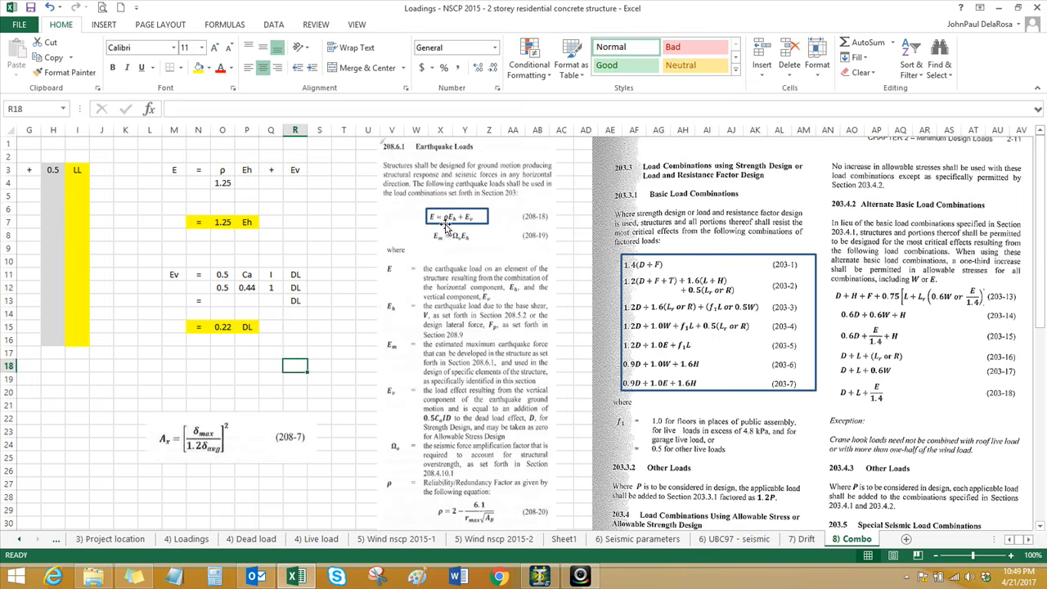
pyautogui.click(331, 253)
pyautogui.click(1010, 540)
pyautogui.click(1010, 540)
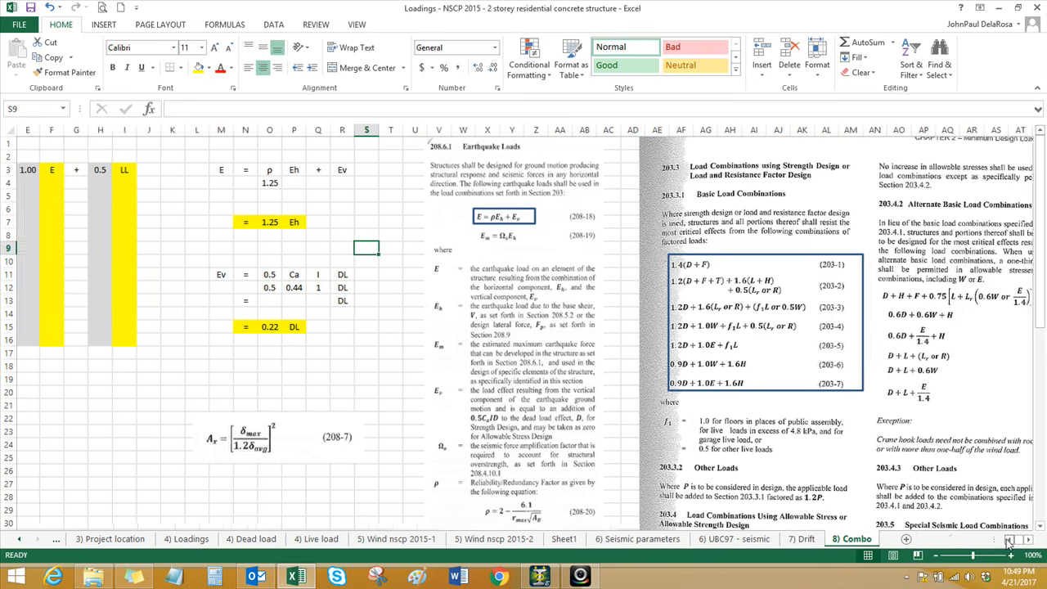
pyautogui.click(1011, 540)
pyautogui.click(1010, 539)
pyautogui.click(1010, 540)
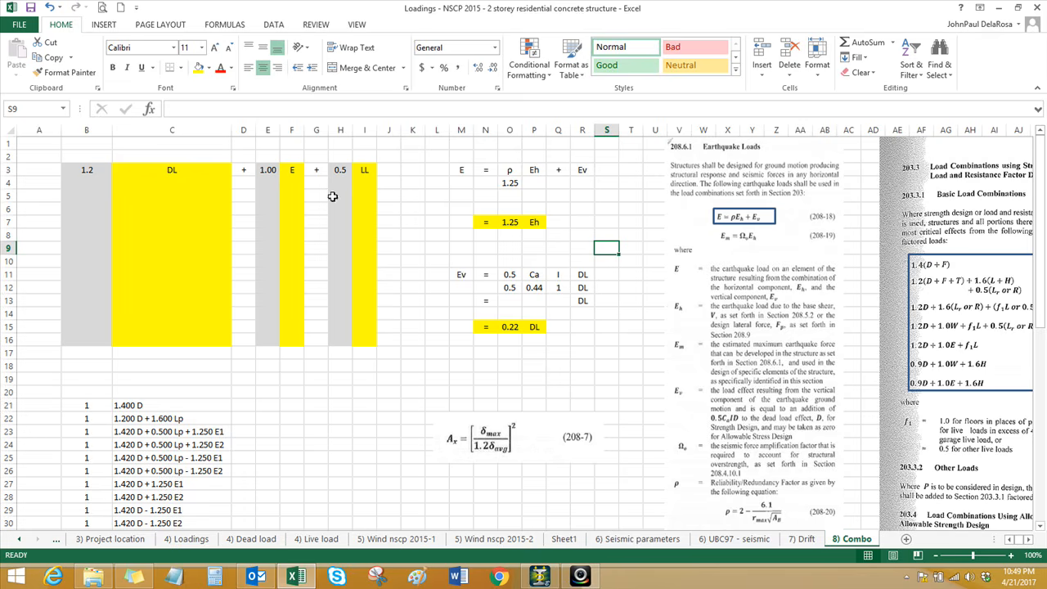
pyautogui.click(170, 172)
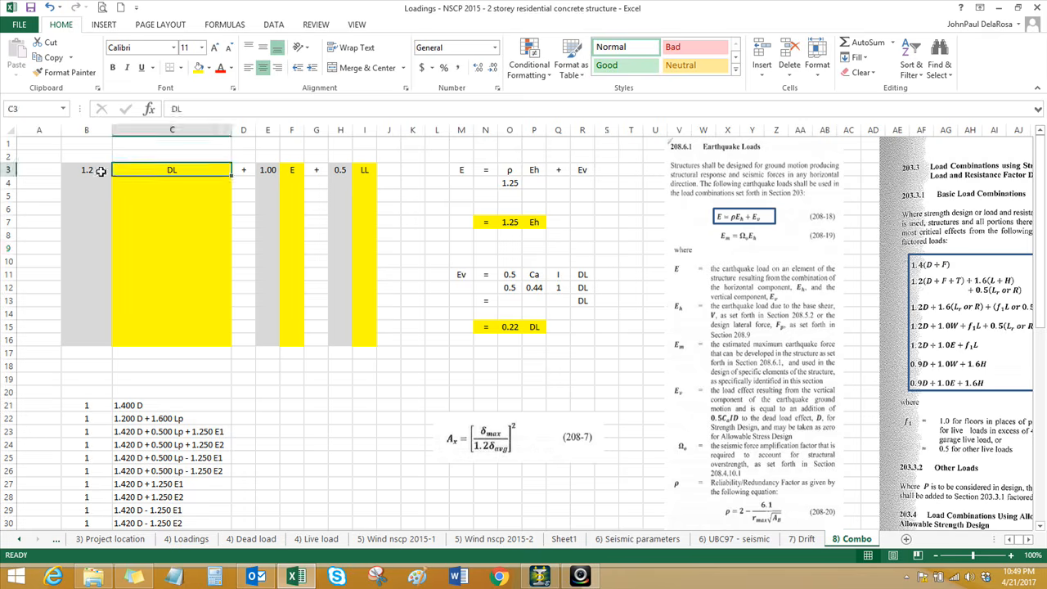
pyautogui.moveTo(84, 169); pyautogui.dragTo(357, 169)
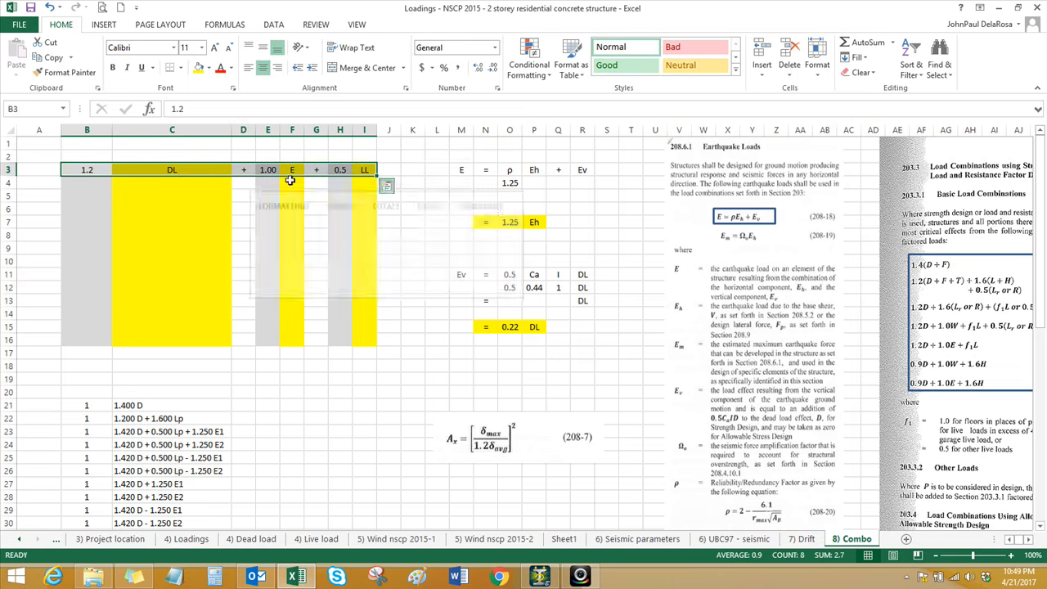
pyautogui.hotkey('ctrl', 'q')
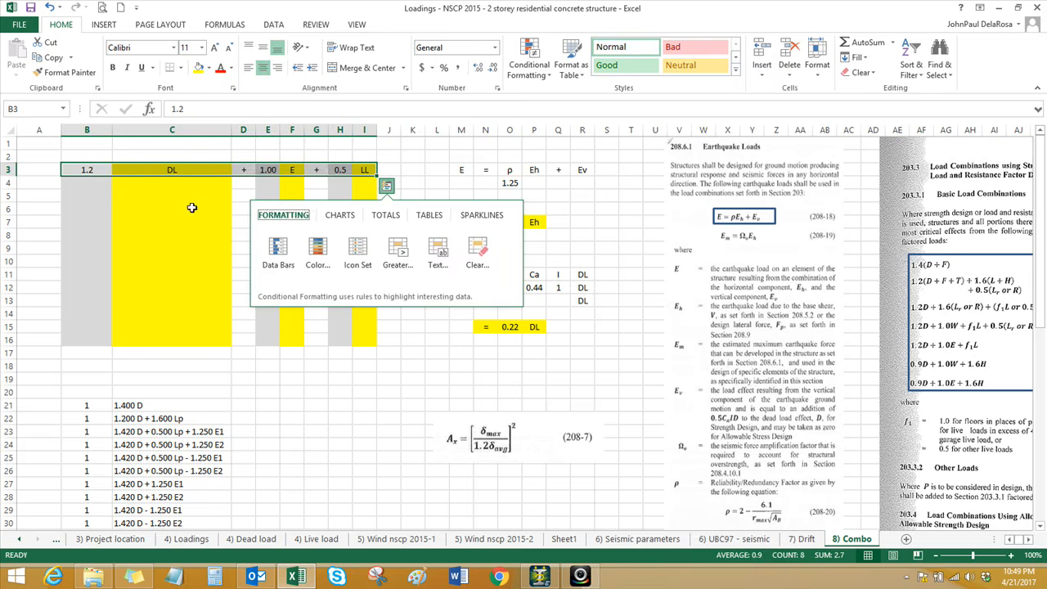
pyautogui.click(600, 210)
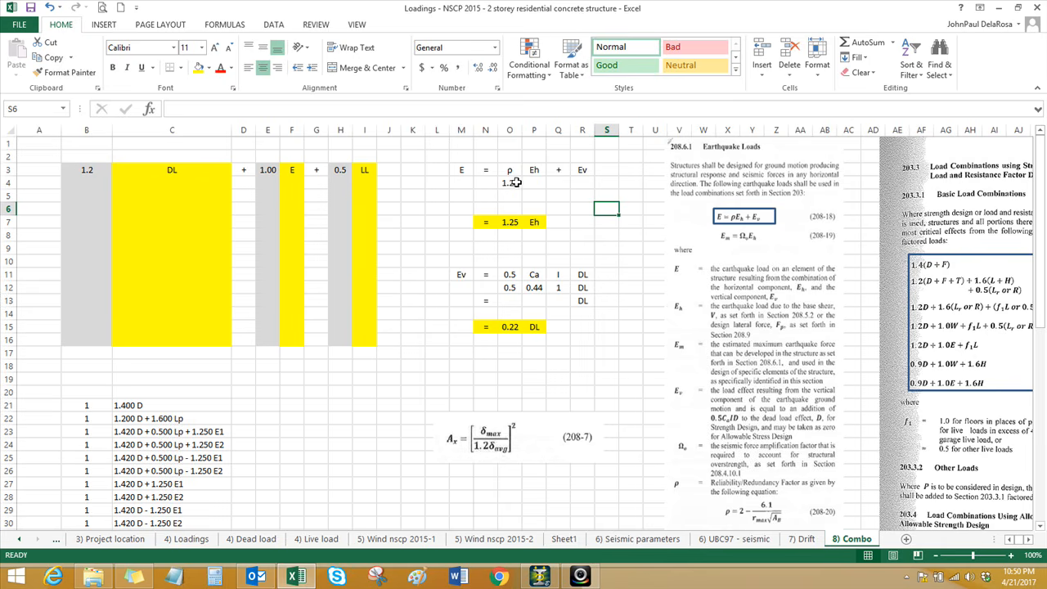
# Step: Check the redundancy factor ρ against equation 208-20 and the Section 1630.1.1 limit for special moment-resisting frames
pyautogui.click(512, 183)
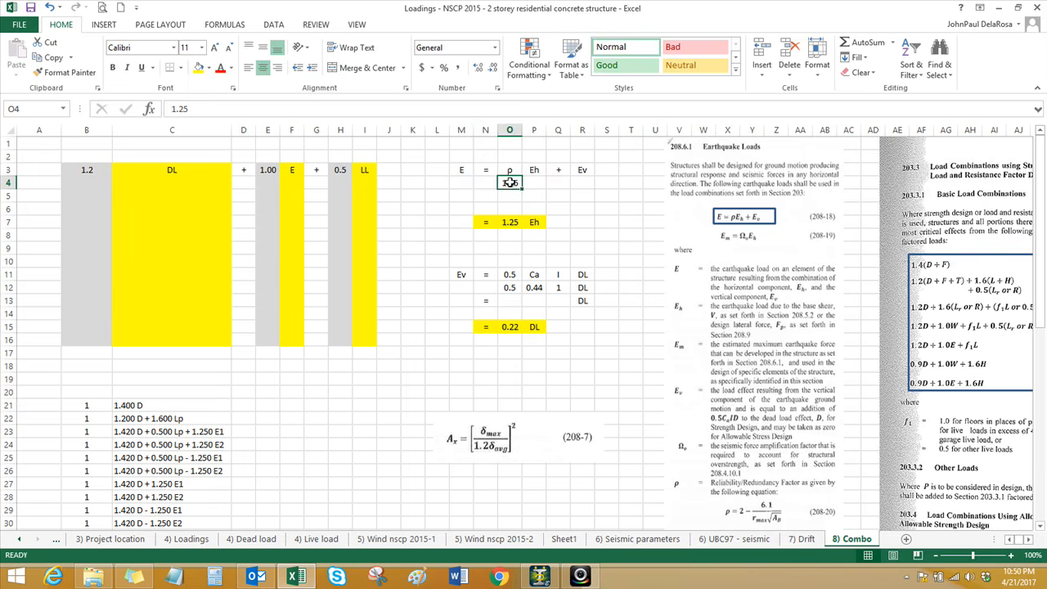
pyautogui.scroll(-1, 683, 400)
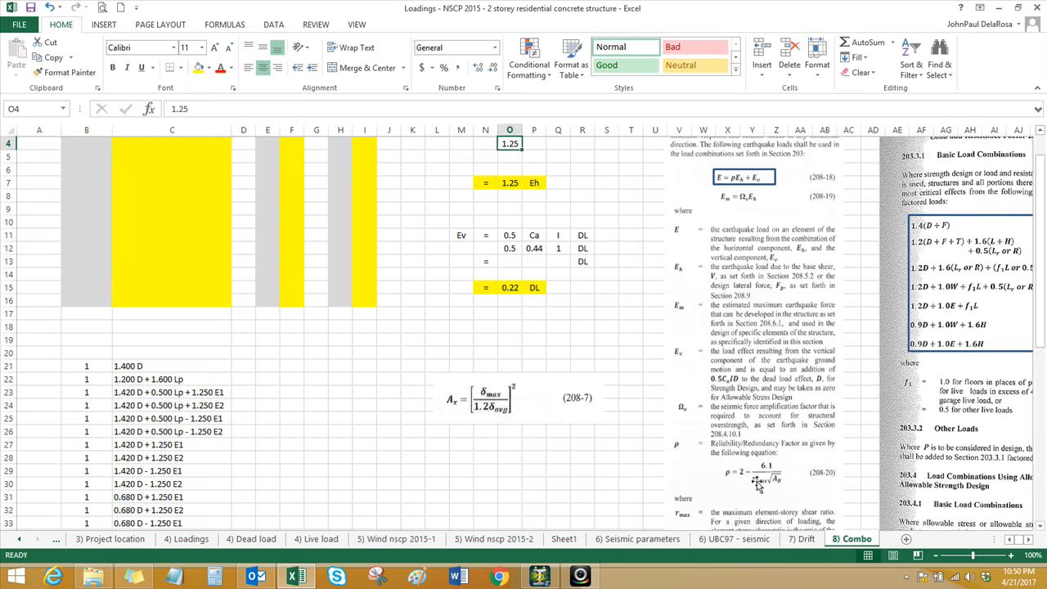
pyautogui.scroll(-2, 757, 482)
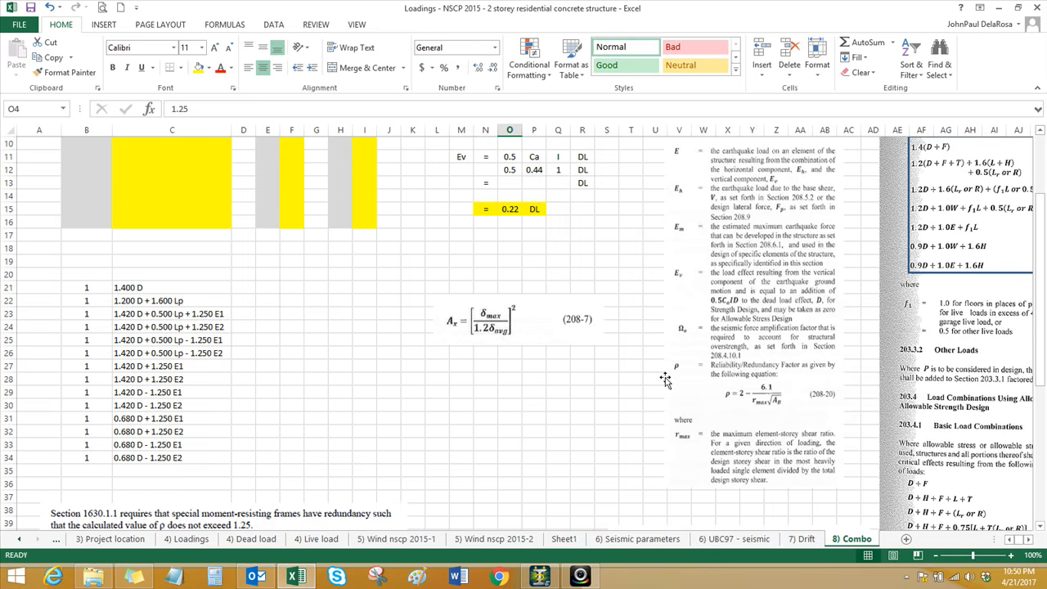
pyautogui.scroll(2, 658, 378)
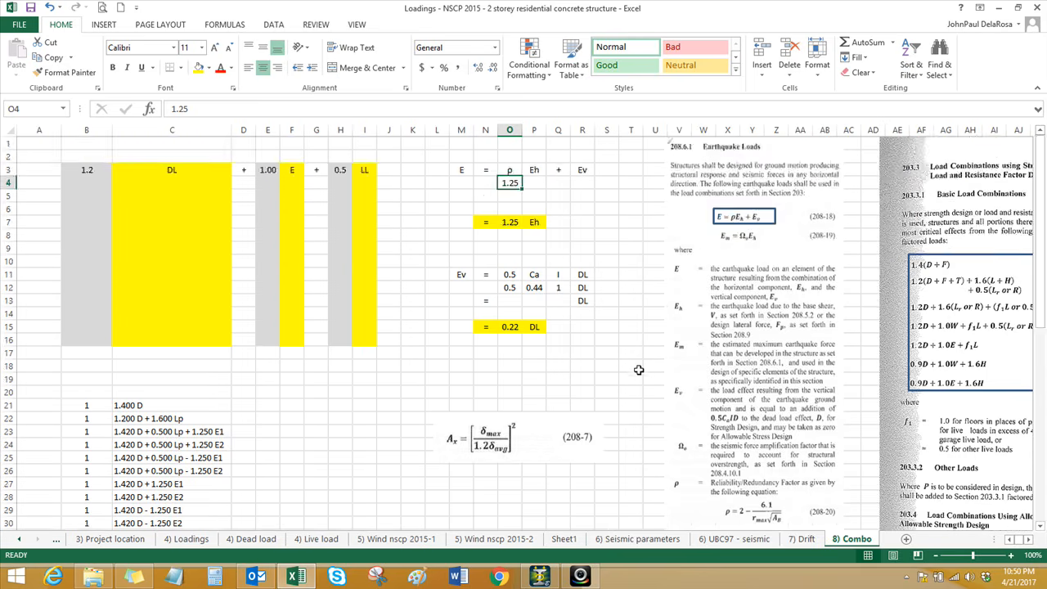
pyautogui.scroll(-2, 639, 369)
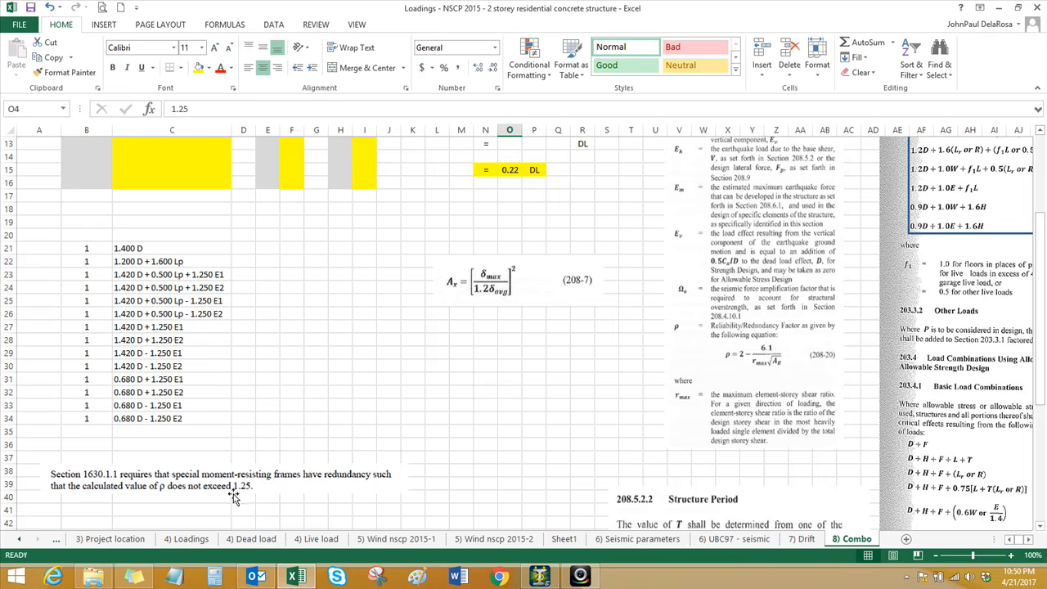
pyautogui.scroll(3, 571, 429)
pyautogui.scroll(1, 577, 421)
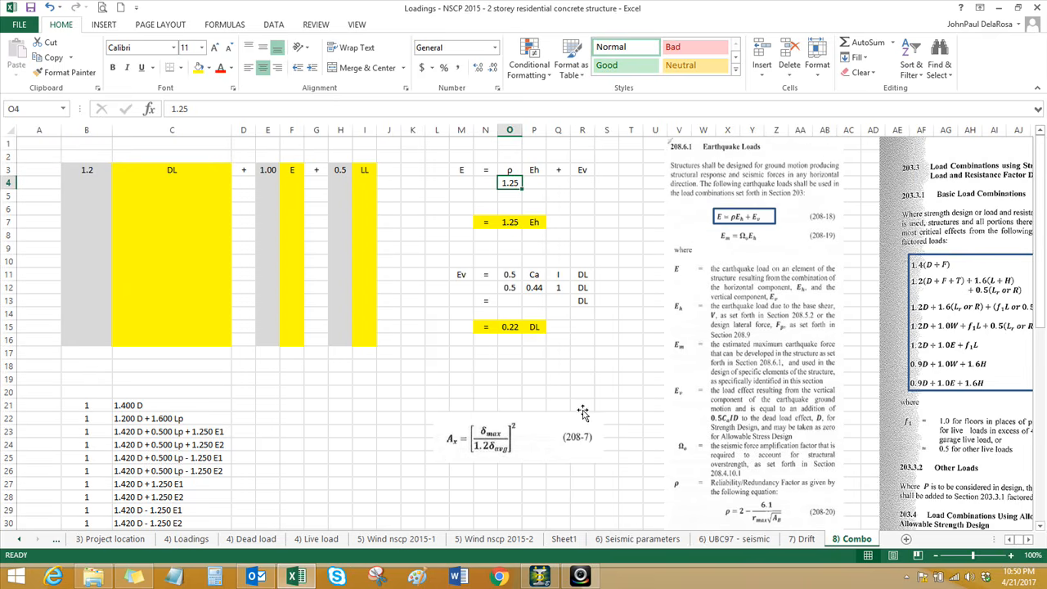
# Step: Inspect the highlighted horizontal earthquake term, ρ times Eh, in row 7
pyautogui.moveTo(509, 224); pyautogui.dragTo(534, 223)
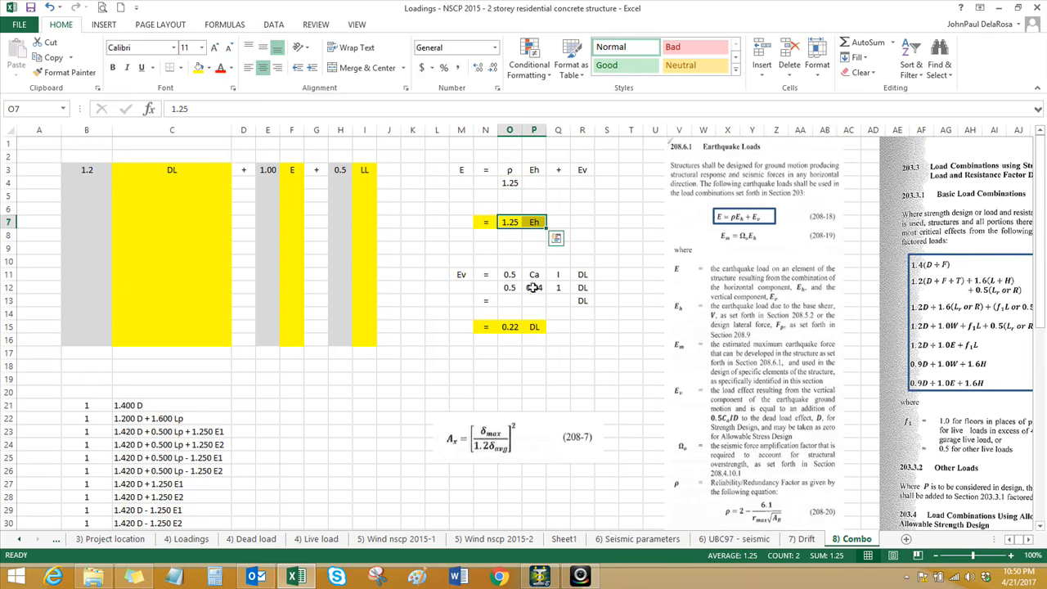
pyautogui.click(555, 237)
pyautogui.click(590, 417)
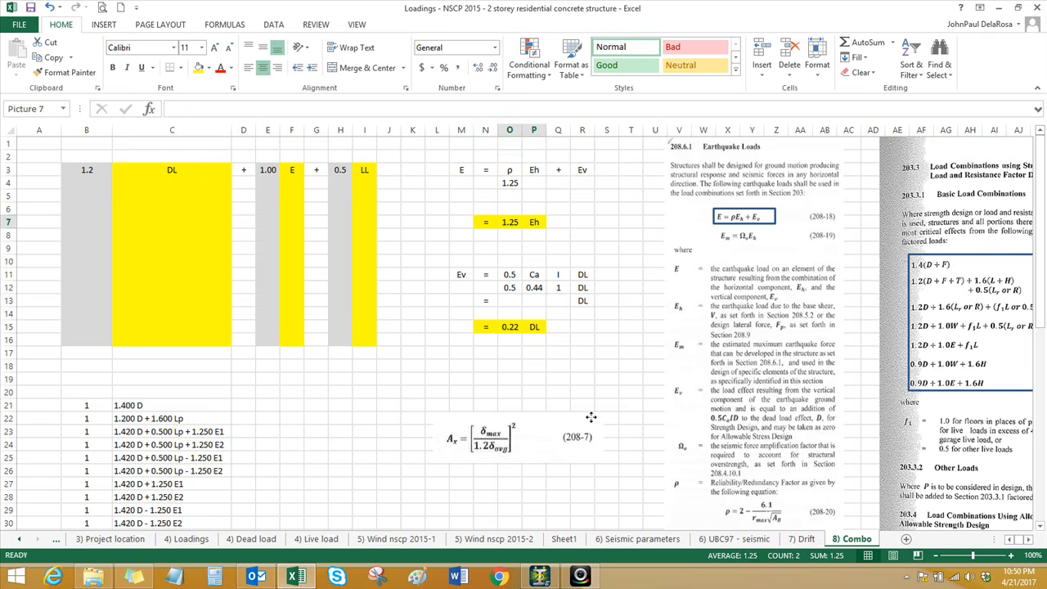
pyautogui.click(537, 365)
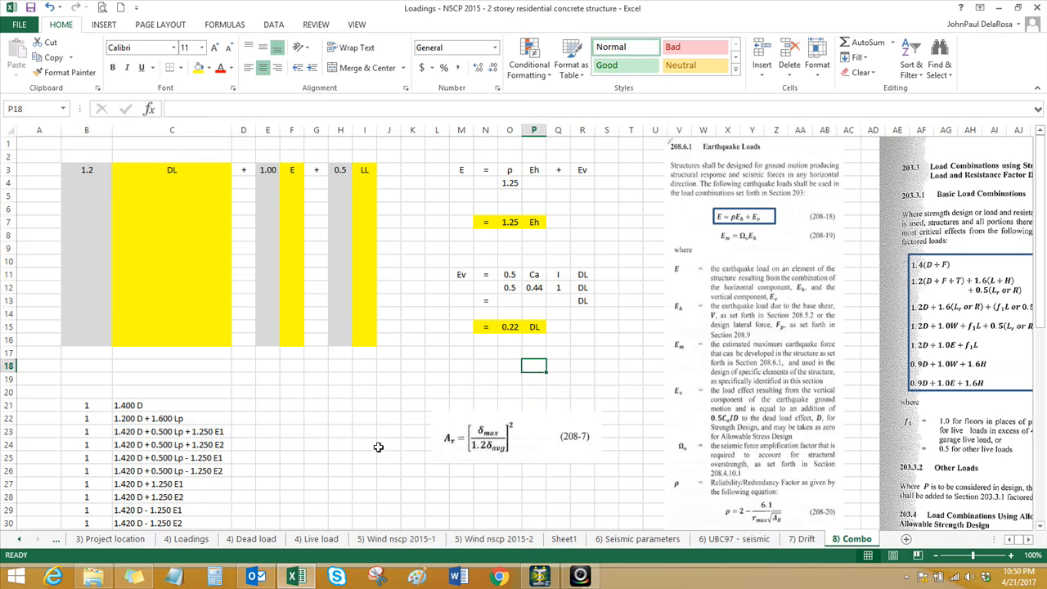
# Step: Look up the seismic coefficient Ca on the 6) Seismic parameters sheet and trace the Ev factors on the 8) Combo sheet
pyautogui.click(607, 547)
pyautogui.scroll(1, 563, 374)
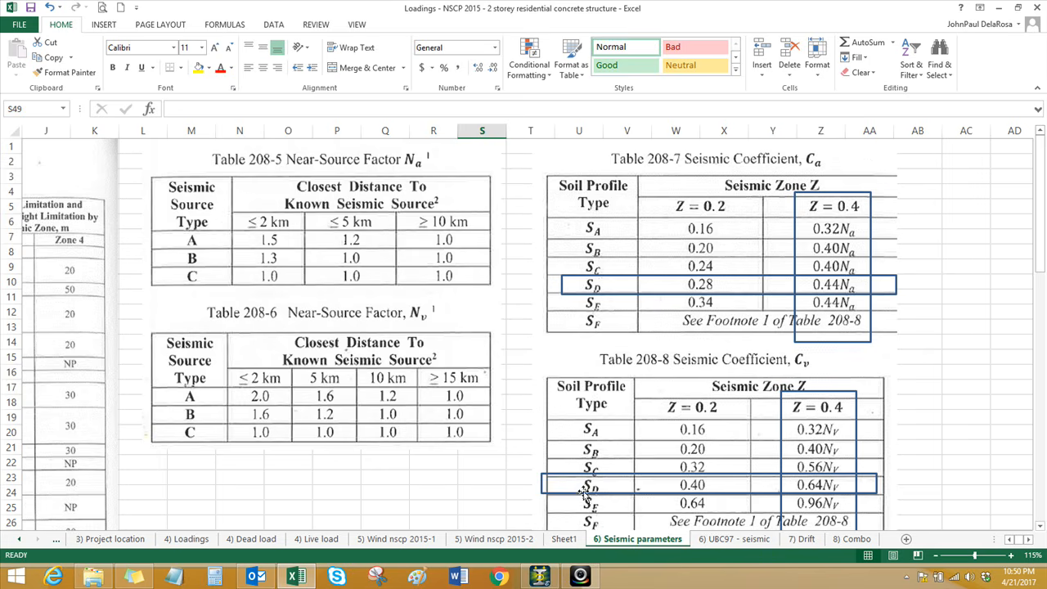
pyautogui.click(857, 539)
pyautogui.click(534, 287)
pyautogui.click(512, 293)
pyautogui.click(536, 289)
pyautogui.click(565, 288)
pyautogui.click(514, 327)
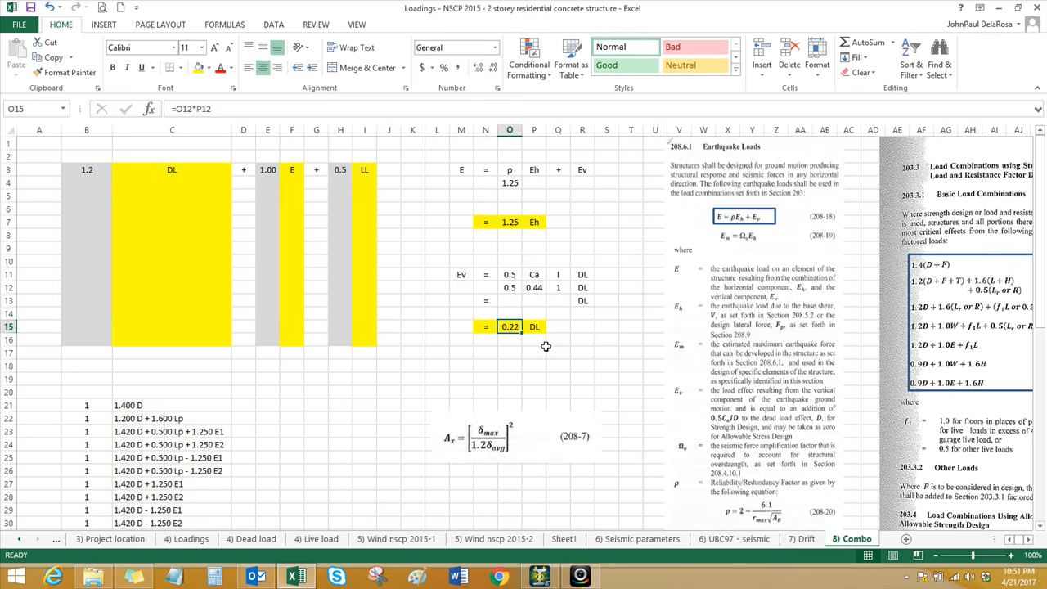
# Step: Compare the listed seismic combinations in column C, including the 0.680 D rows, with the basic code combinations in Section 203.3.1
pyautogui.click(128, 434)
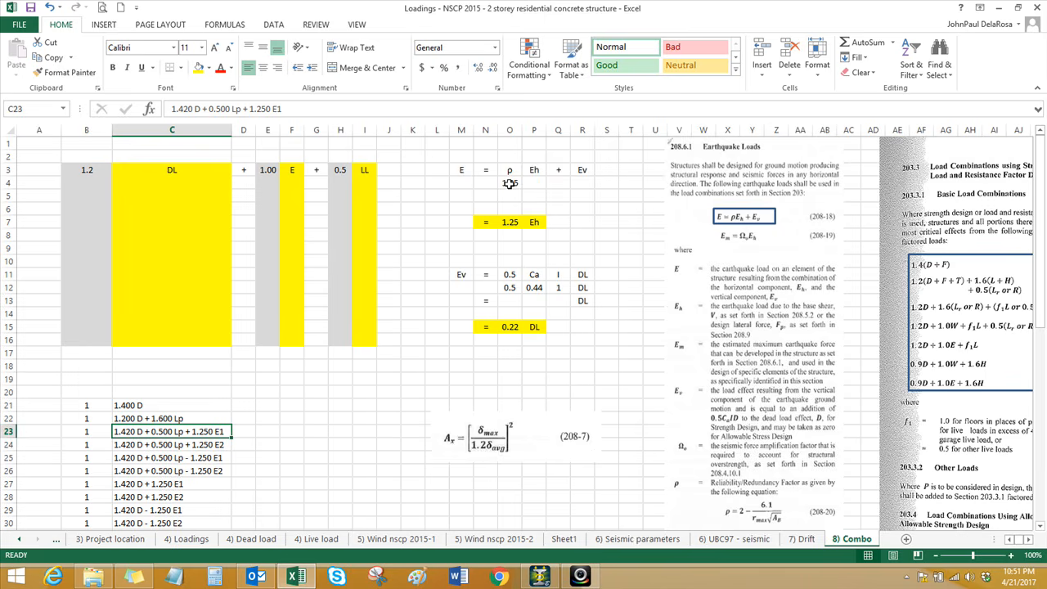
pyautogui.scroll(-2, 338, 344)
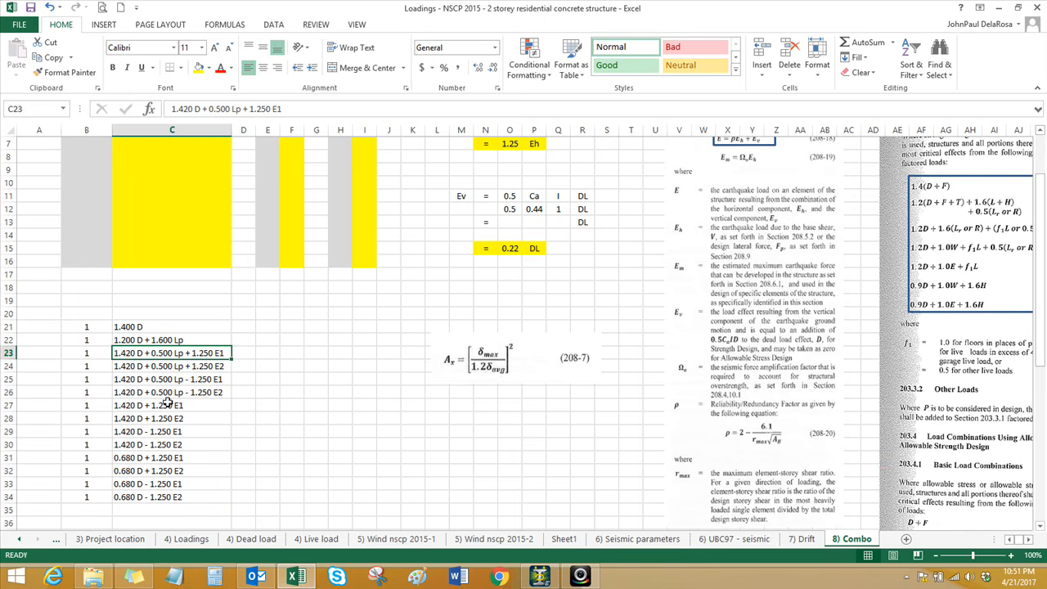
pyautogui.moveTo(154, 459); pyautogui.dragTo(168, 495)
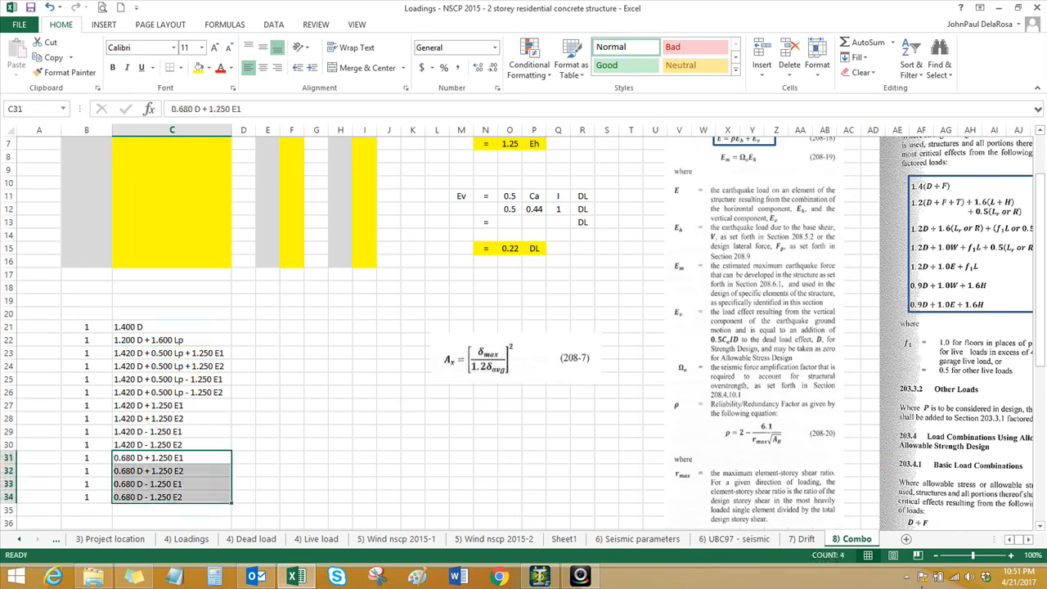
pyautogui.click(1029, 540)
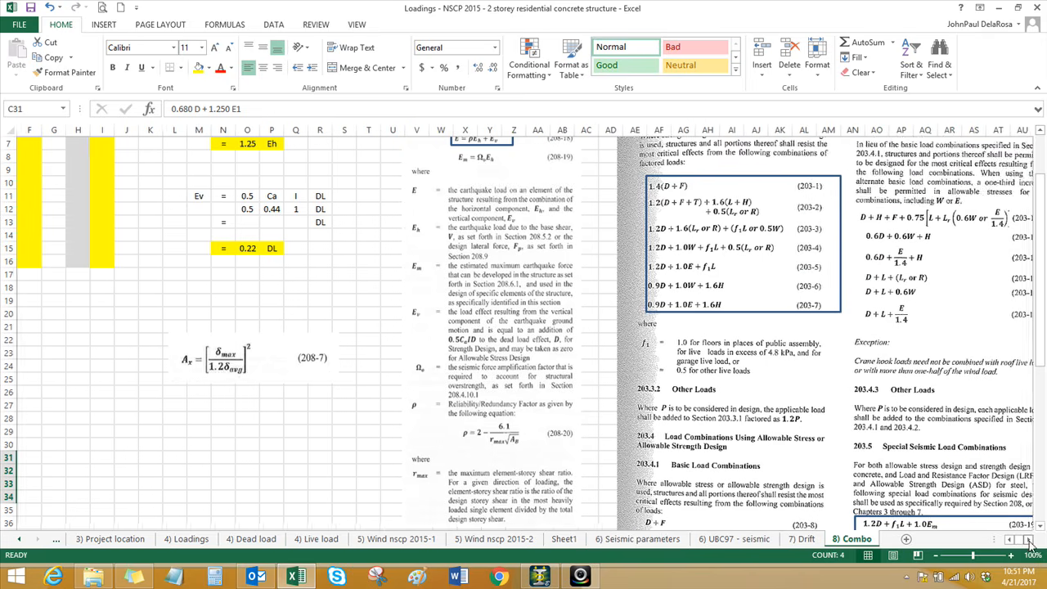
pyautogui.scroll(-1, 1001, 497)
pyautogui.scroll(-1, 1001, 497)
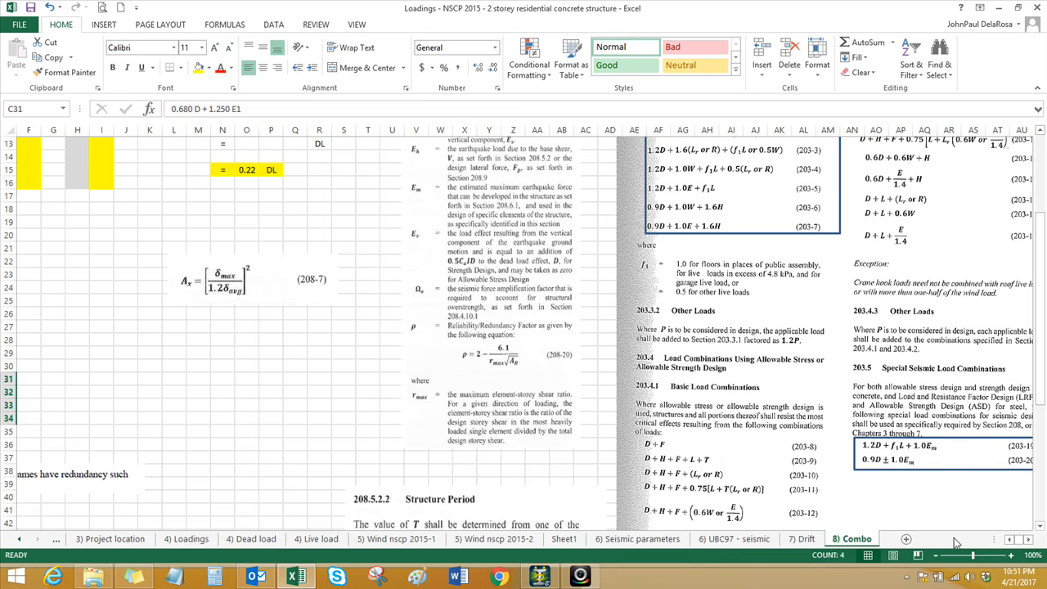
pyautogui.click(1010, 540)
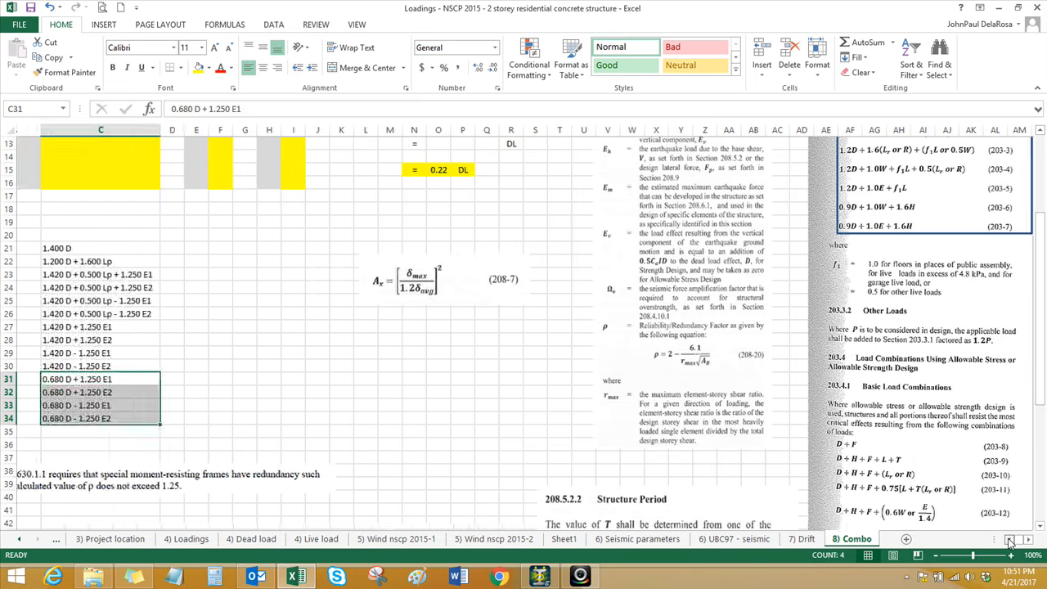
pyautogui.click(533, 431)
pyautogui.scroll(2, 486, 378)
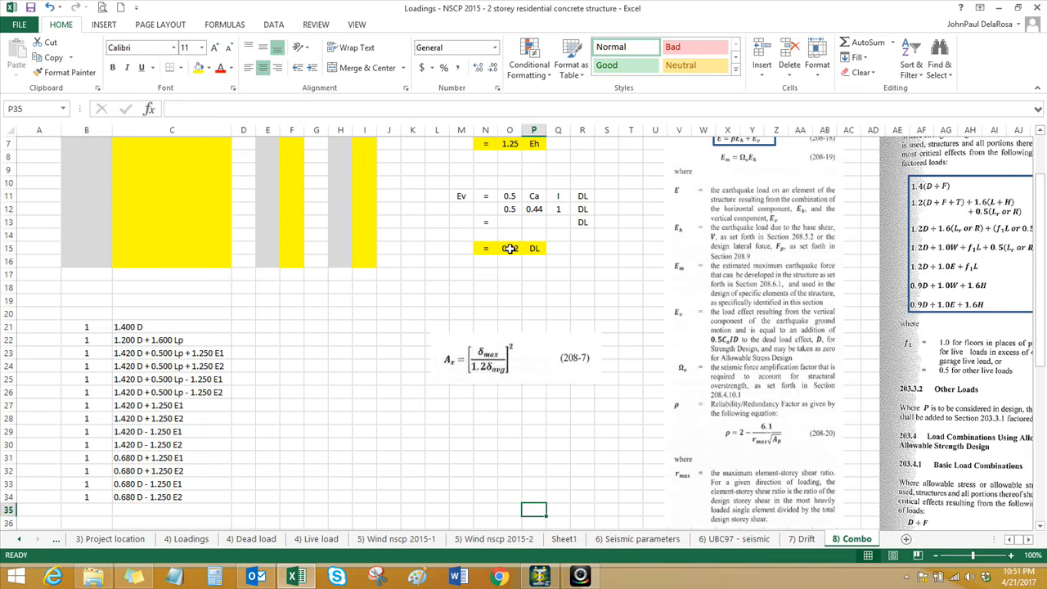
# Step: Check the reduced dead load factor by computing 0.9 - 0.22 in Calculator, using the vertical earthquake factor from cell O15
pyautogui.click(509, 249)
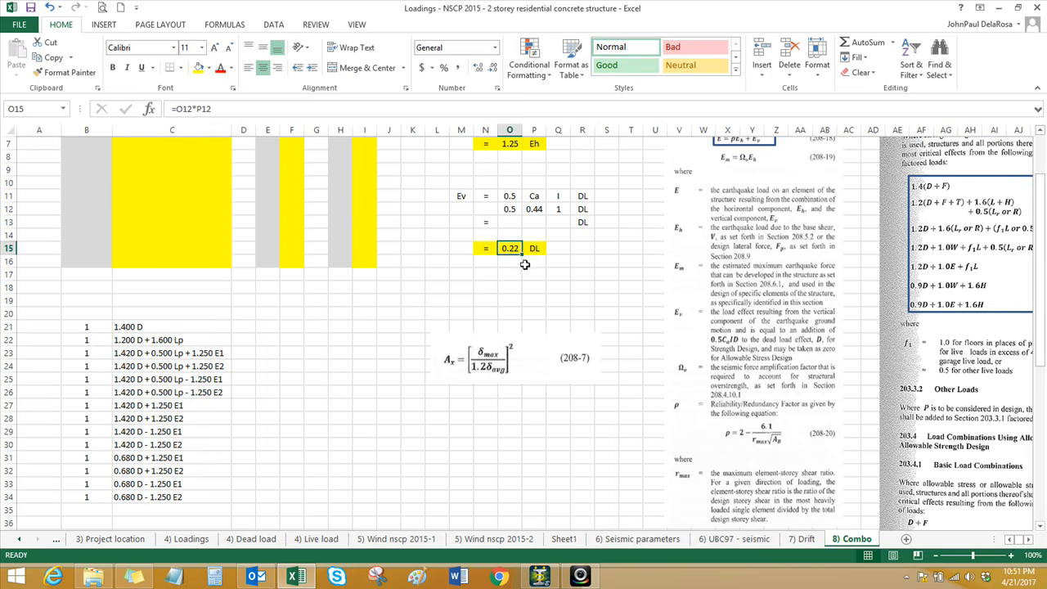
pyautogui.click(215, 577)
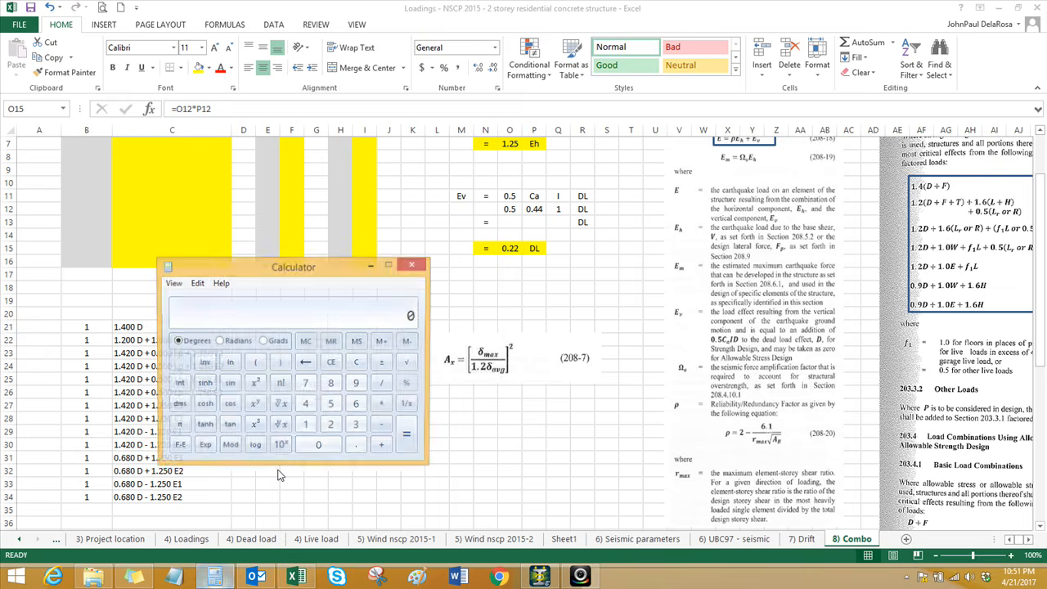
pyautogui.write('0.9-')
pyautogui.write('0.22')
pyautogui.press('Return')
pyautogui.click(413, 266)
# Step: Review the complete list of strength-design combinations in C21:C34 alongside the code excerpts on the Combo sheet
pyautogui.click(168, 457)
pyautogui.moveTo(169, 326); pyautogui.dragTo(182, 500)
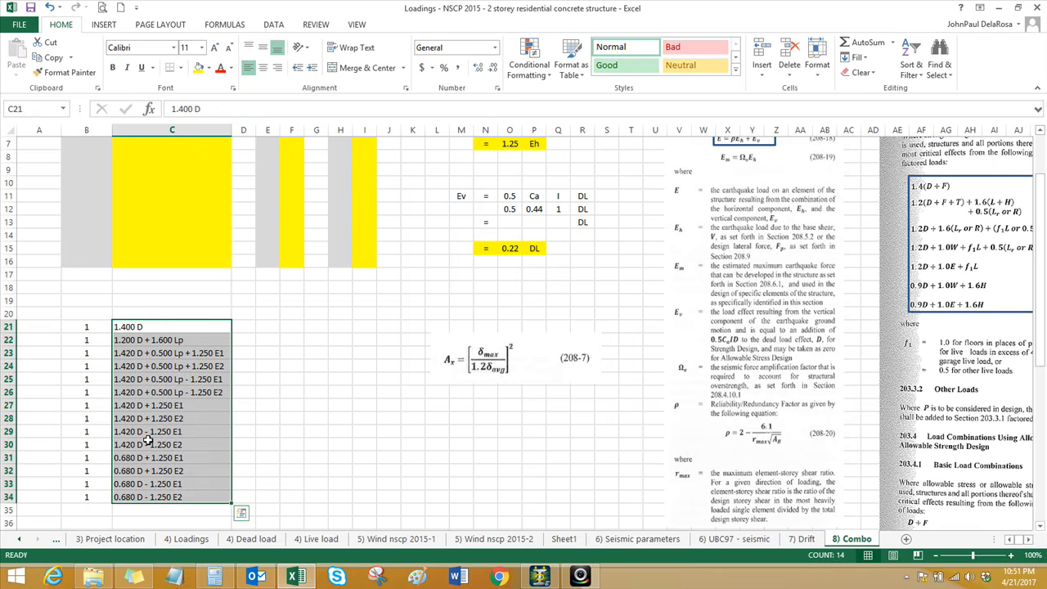
pyautogui.click(485, 418)
pyautogui.scroll(-1, 415, 393)
pyautogui.keyDown('ctrl'); pyautogui.scroll(-2, 414, 392); pyautogui.keyUp('ctrl')
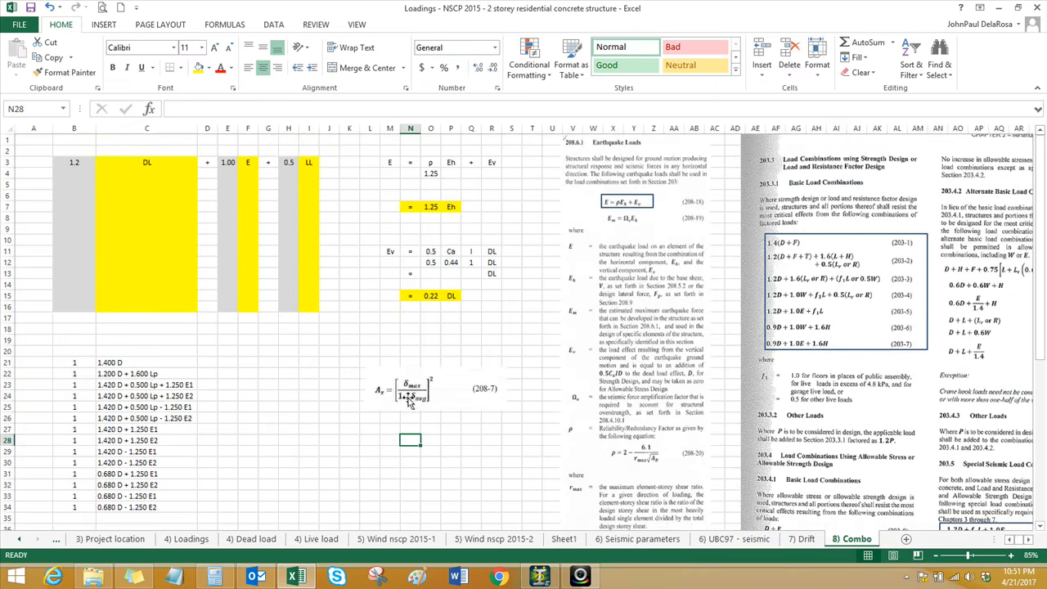
pyautogui.scroll(-2, 369, 391)
pyautogui.scroll(5, 371, 401)
# Step: Switch to STAAD.Pro and add the selected NSCP 2015 ACI-318 combinations to the load cases, agreeing to delete the existing result files
pyautogui.click(540, 577)
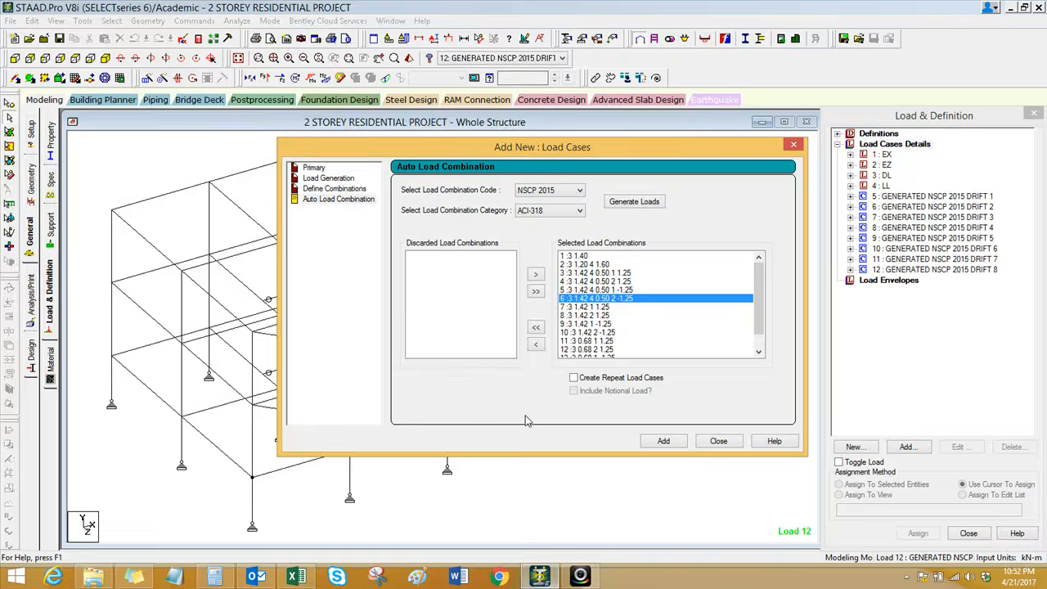
pyautogui.moveTo(708, 148); pyautogui.dragTo(704, 150)
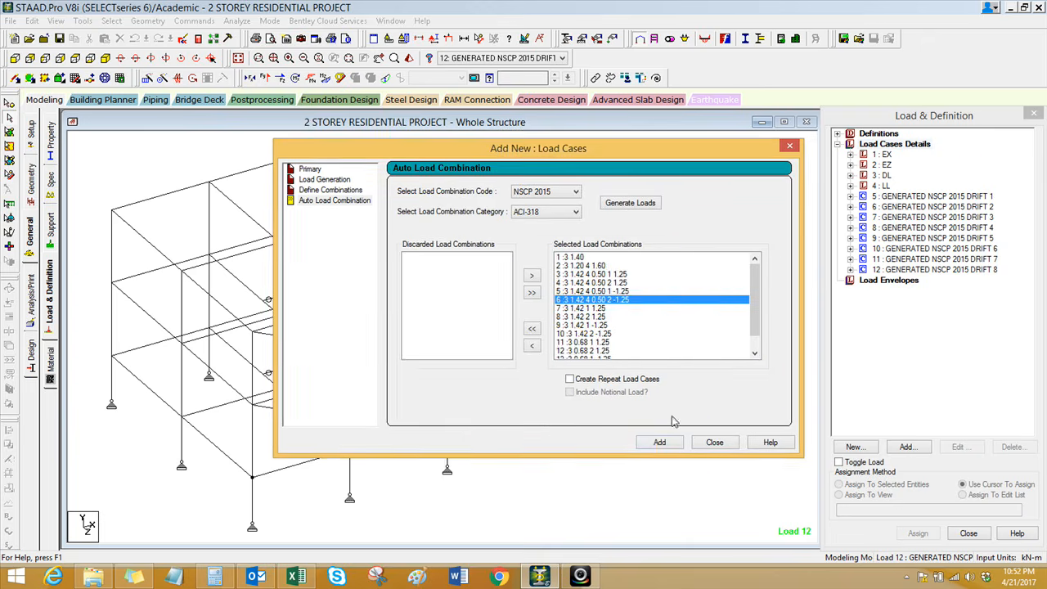
pyautogui.click(660, 442)
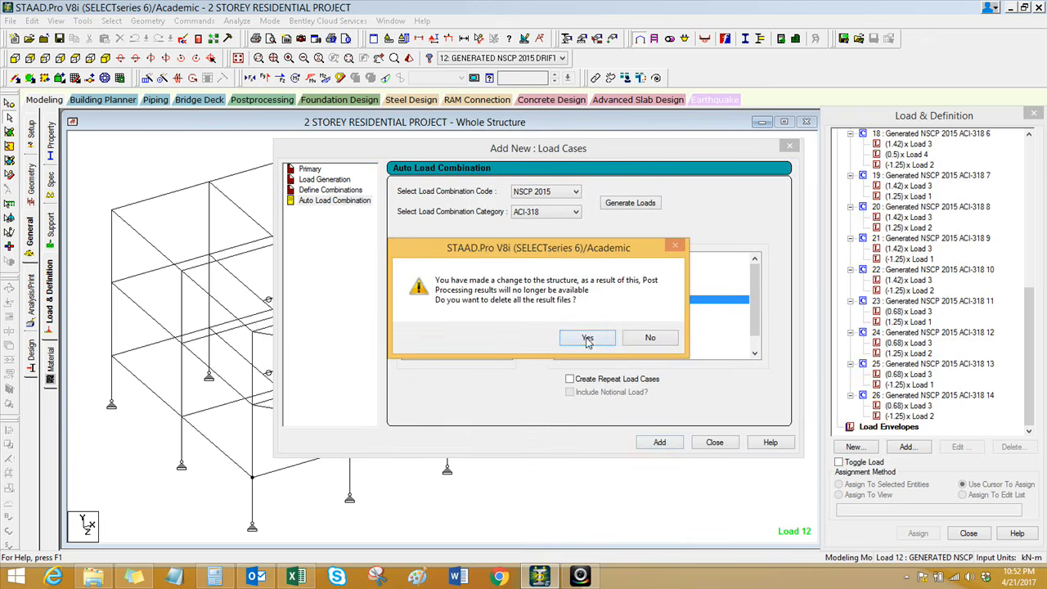
pyautogui.click(587, 338)
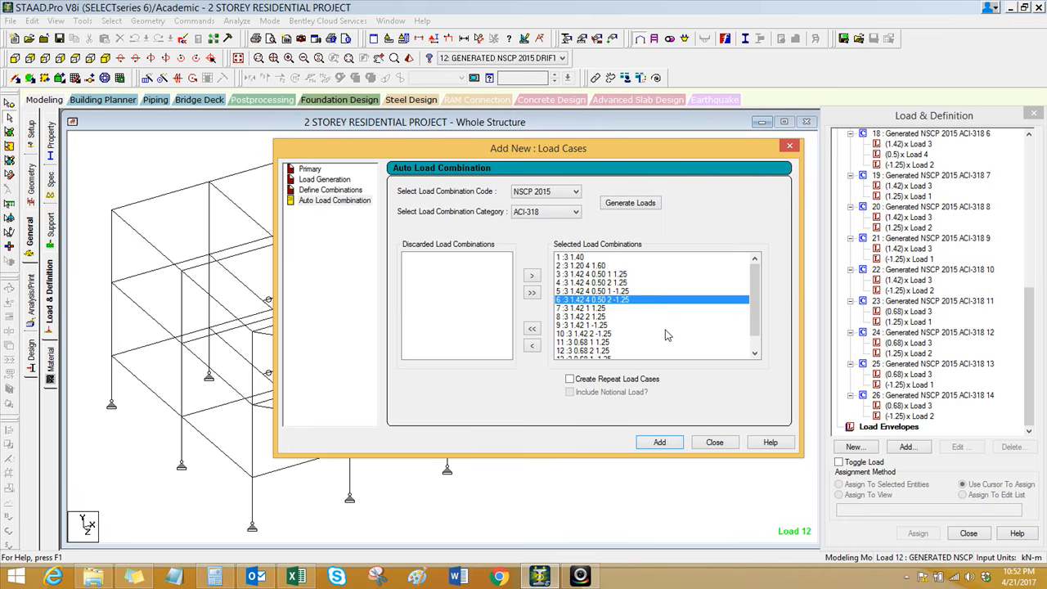
# Step: Generate automatic NSCP 2015 load combinations for the ACI-Footing category
pyautogui.click(547, 215)
pyautogui.click(547, 258)
pyautogui.click(629, 203)
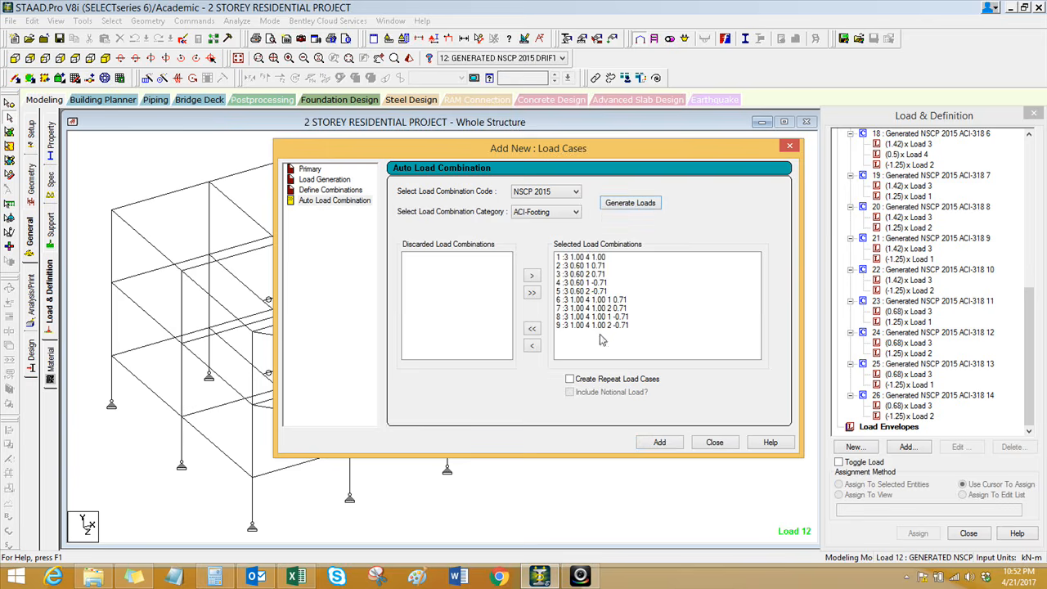
# Step: Switch to the Loadings workbook in Excel and view the alternate basic load combinations of Section 203.4.2 on the Combo sheet
pyautogui.click(296, 577)
pyautogui.click(1028, 540)
pyautogui.click(979, 417)
pyautogui.keyDown('ctrl'); pyautogui.scroll(2, 747, 225); pyautogui.keyUp('ctrl')
pyautogui.scroll(1, 747, 225)
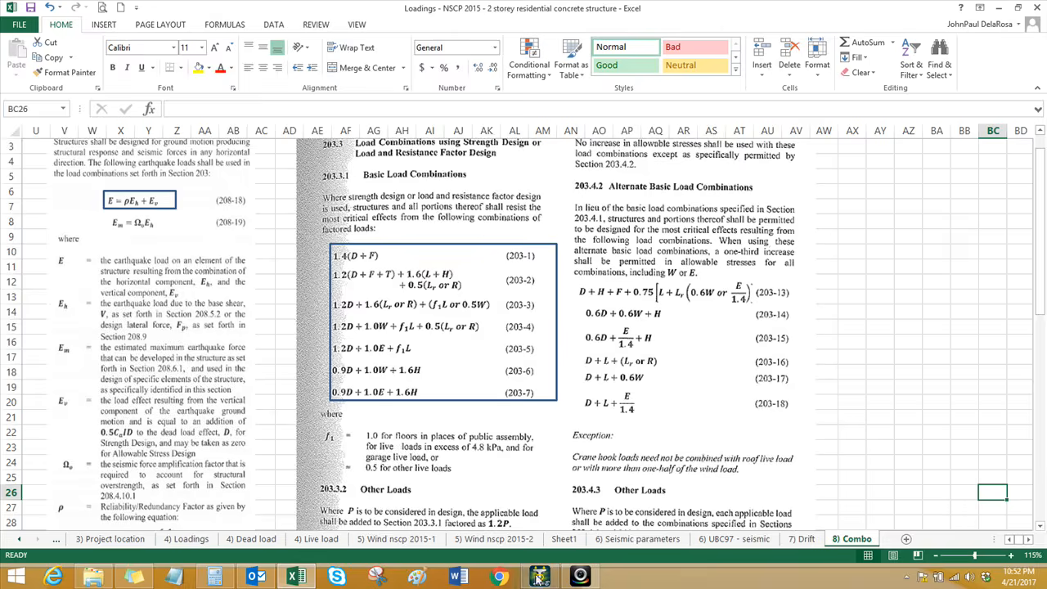
# Step: Switch to STAAD.Pro, add the selected NSCP 2015 ACI-Footing combinations to the load cases, and close the dialog
pyautogui.hotkey('alt', 'Tab')
pyautogui.click(666, 447)
pyautogui.click(714, 443)
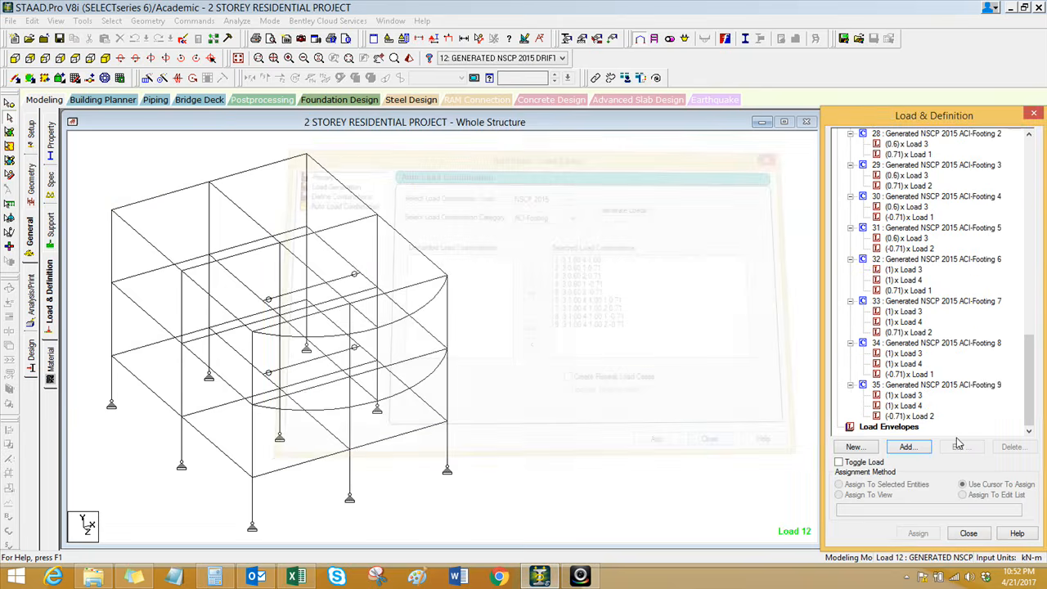
pyautogui.moveTo(1035, 407); pyautogui.dragTo(1039, 351)
pyautogui.moveTo(385, 411); pyautogui.dragTo(448, 412, button='middle')
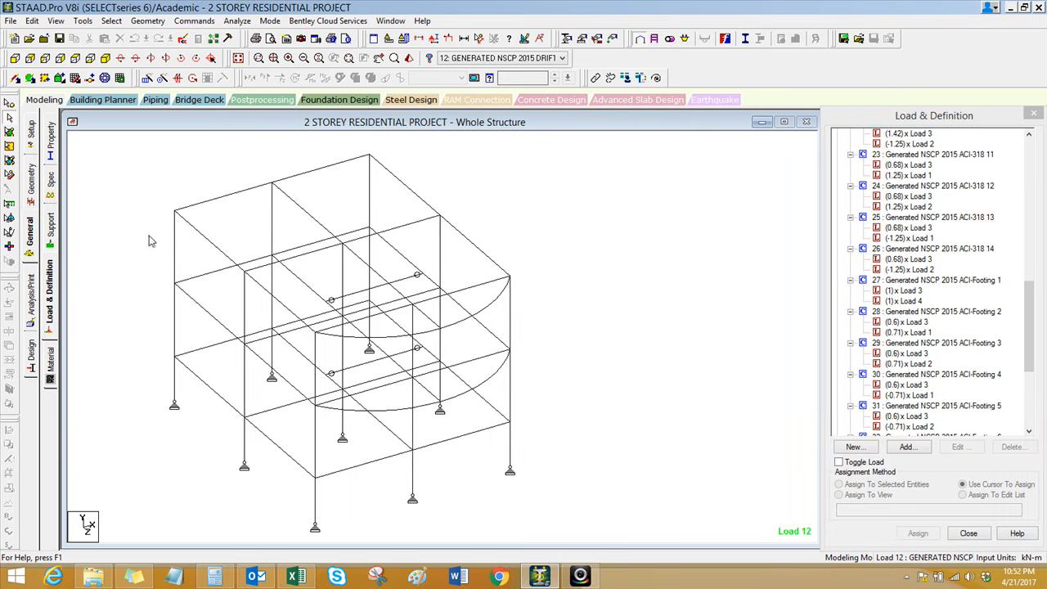
# Step: Run the structural analysis of the two-storey model and finish in modeling mode
pyautogui.click(236, 21)
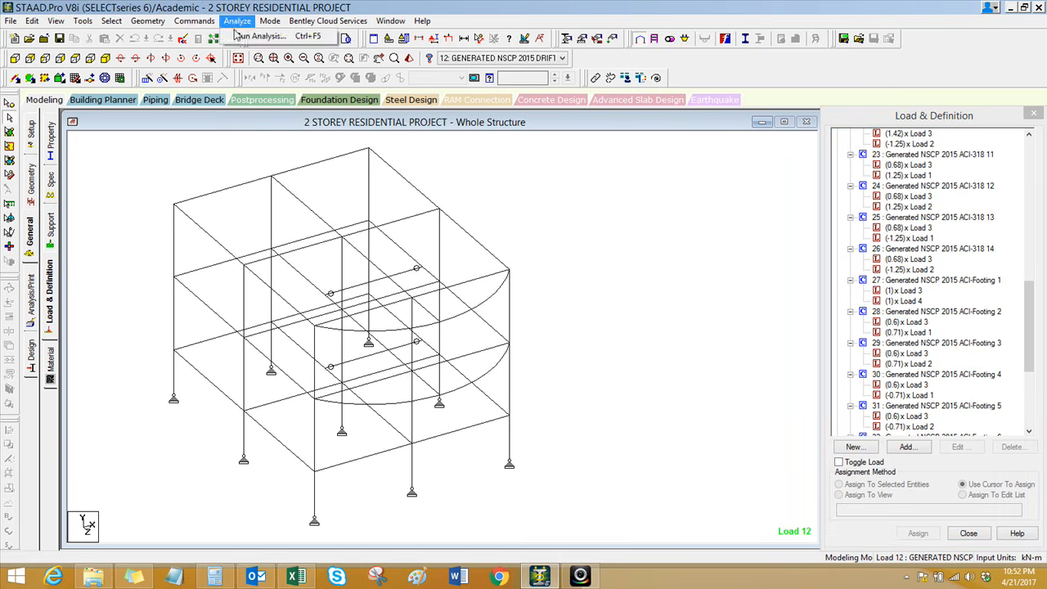
pyautogui.click(258, 37)
pyautogui.click(439, 303)
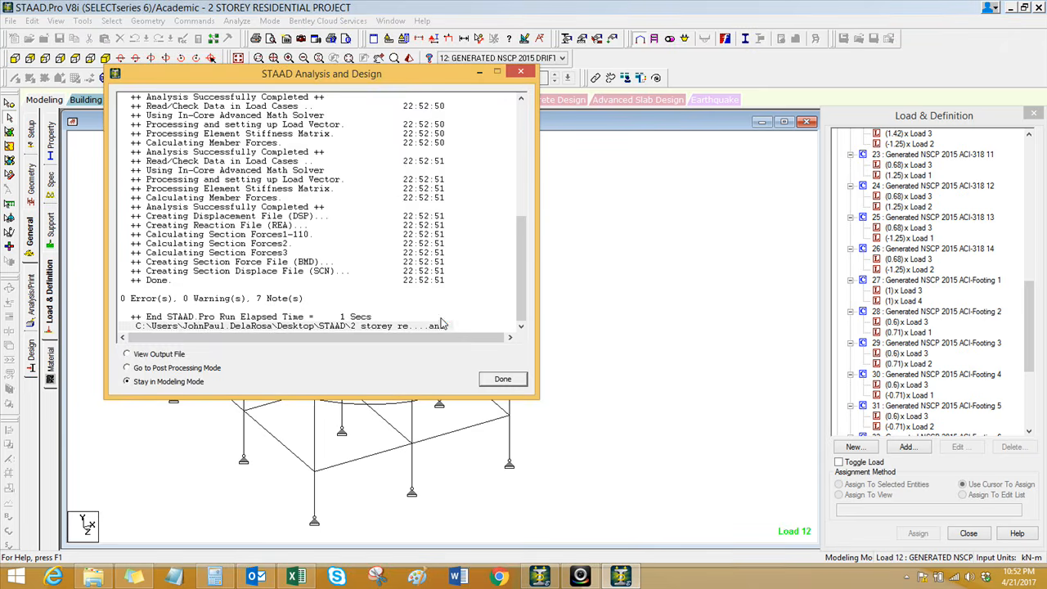
pyautogui.click(493, 379)
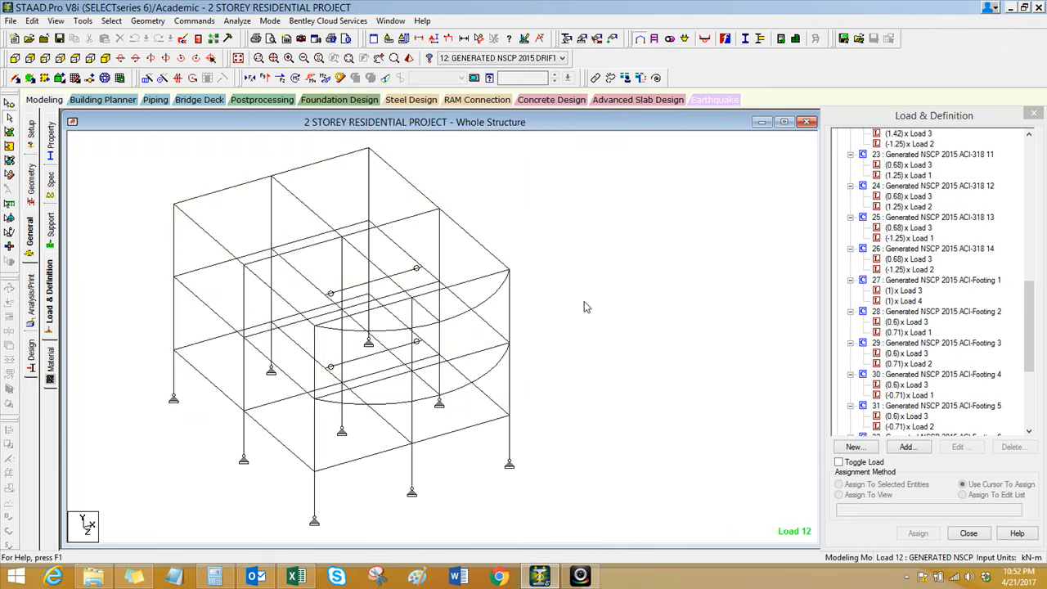
# Step: Check the Bending Z diagram for load case 12 and the displaced shape for load cases 12, EX and EZ
pyautogui.click(325, 78)
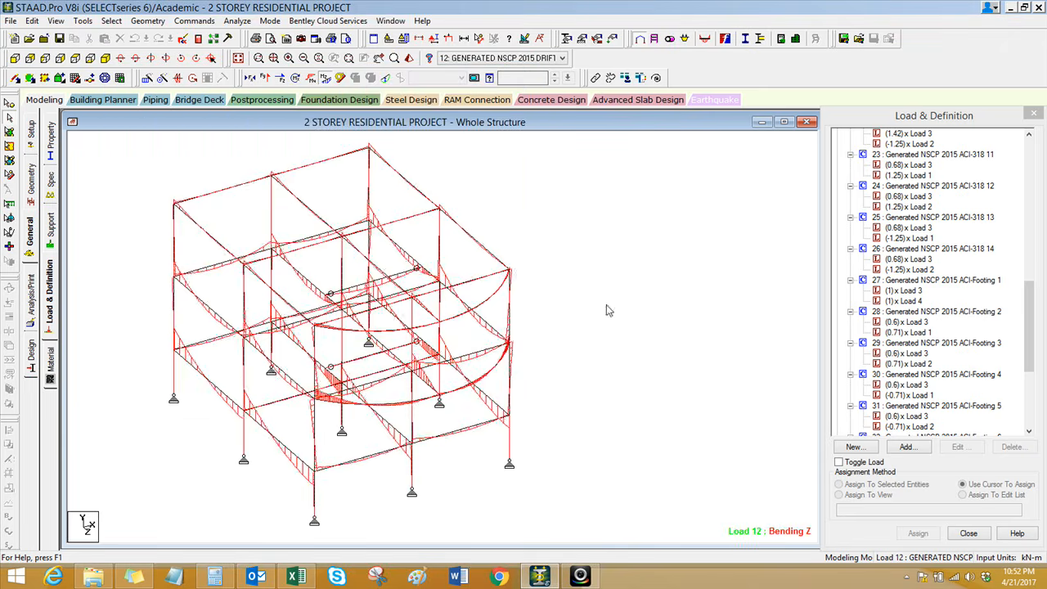
pyautogui.click(325, 78)
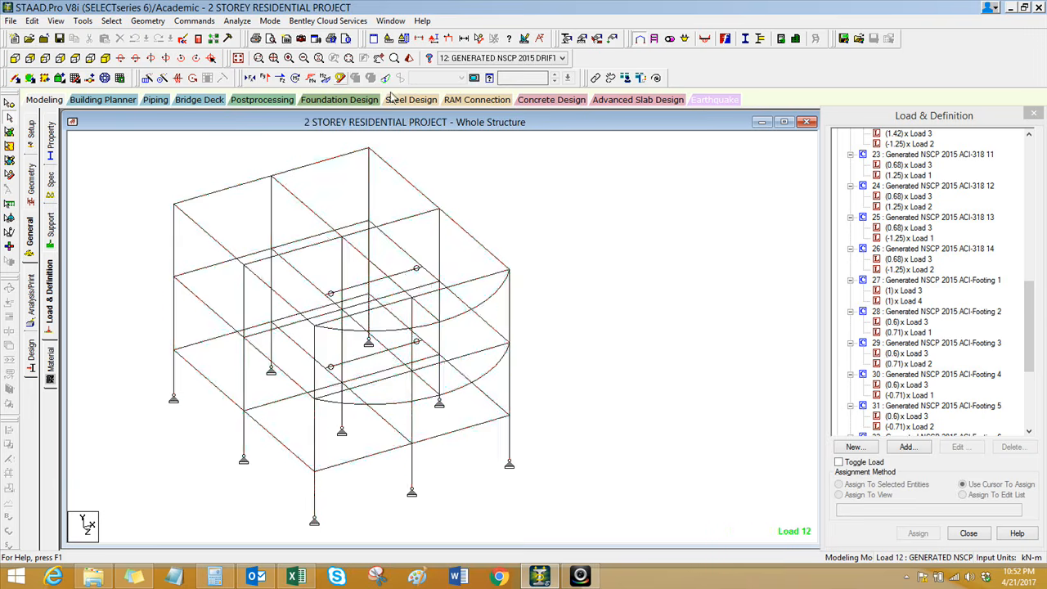
pyautogui.click(385, 78)
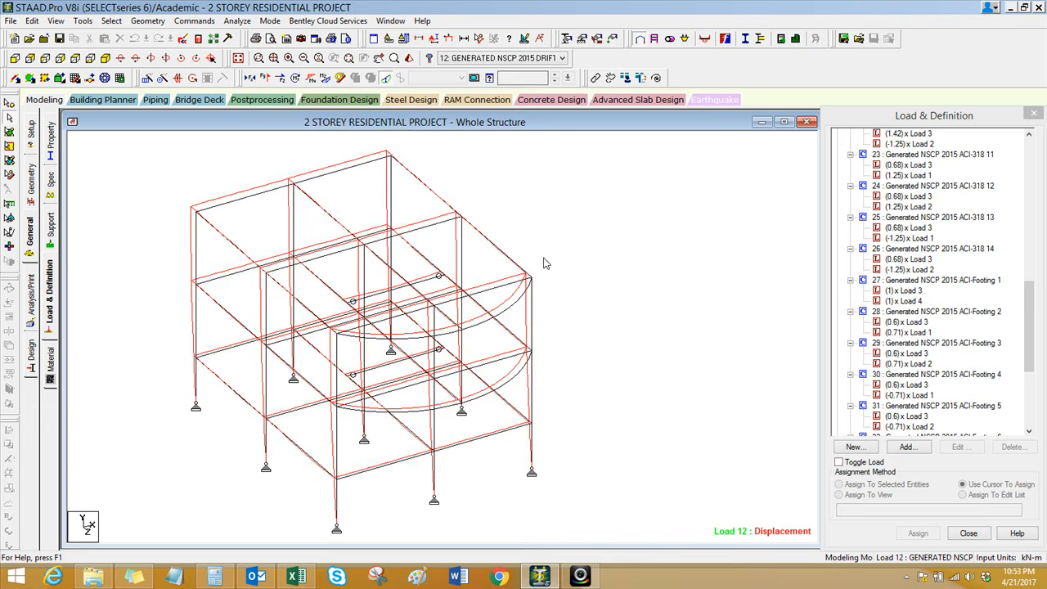
pyautogui.click(512, 59)
pyautogui.click(455, 70)
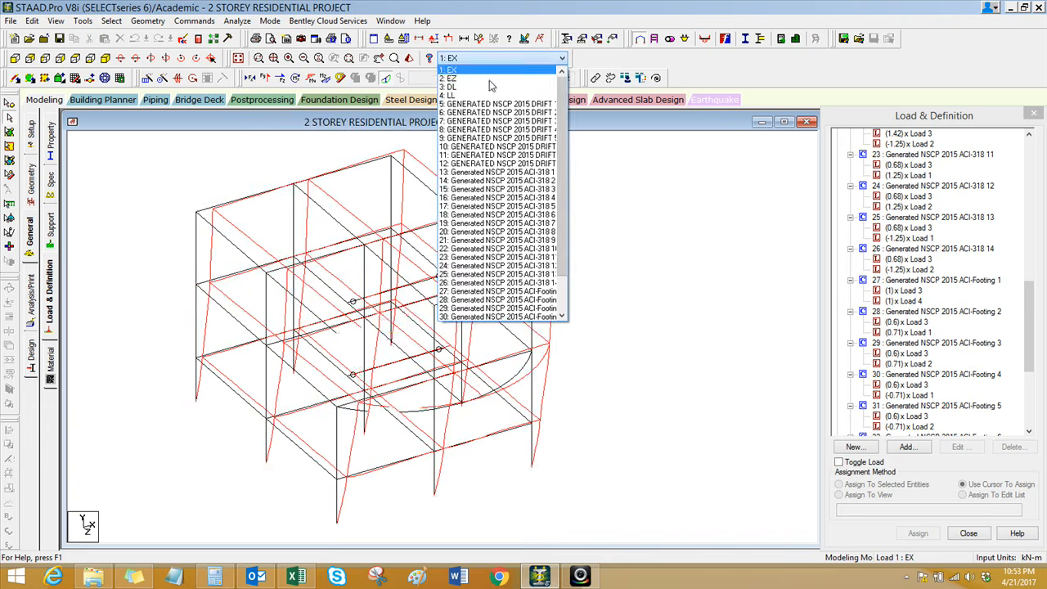
pyautogui.click(494, 59)
pyautogui.click(457, 81)
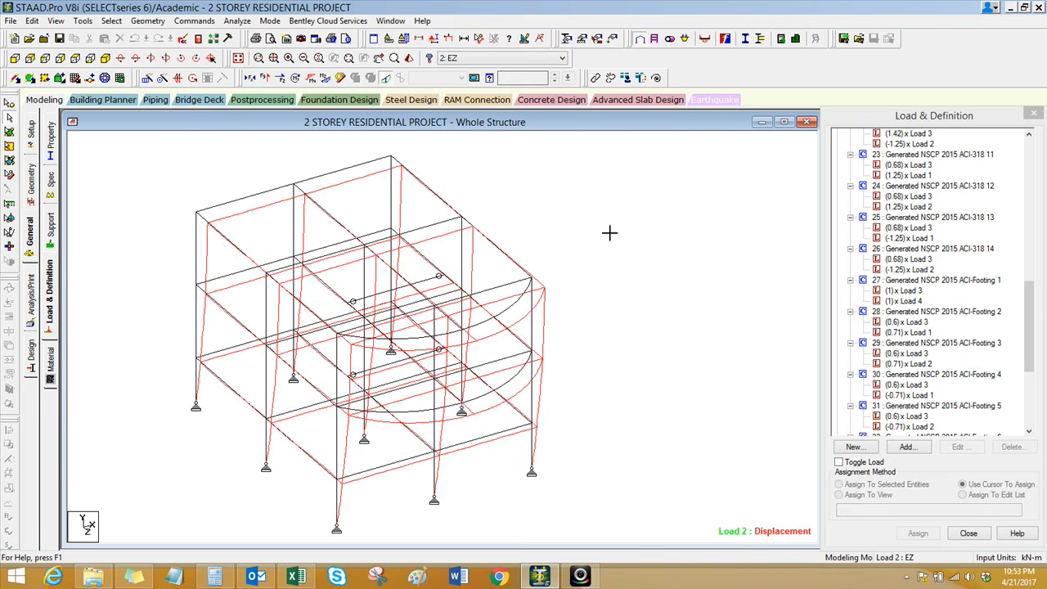
pyautogui.click(555, 236)
# Step: Compare the Bending Z diagrams for load cases EZ, DL and EX, and hide the diagram when finished
pyautogui.click(327, 79)
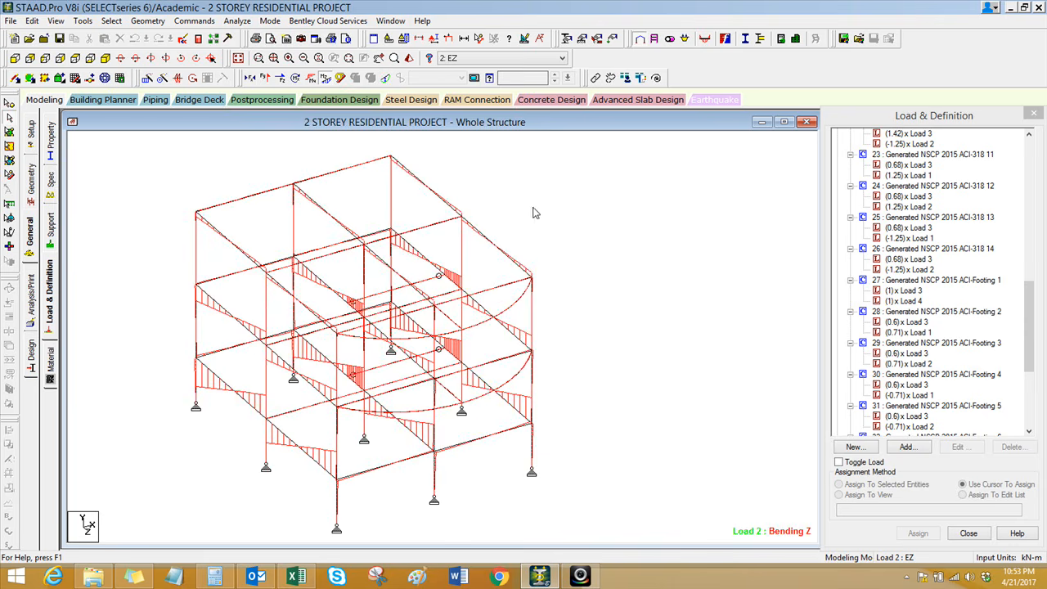
pyautogui.click(501, 58)
pyautogui.click(484, 84)
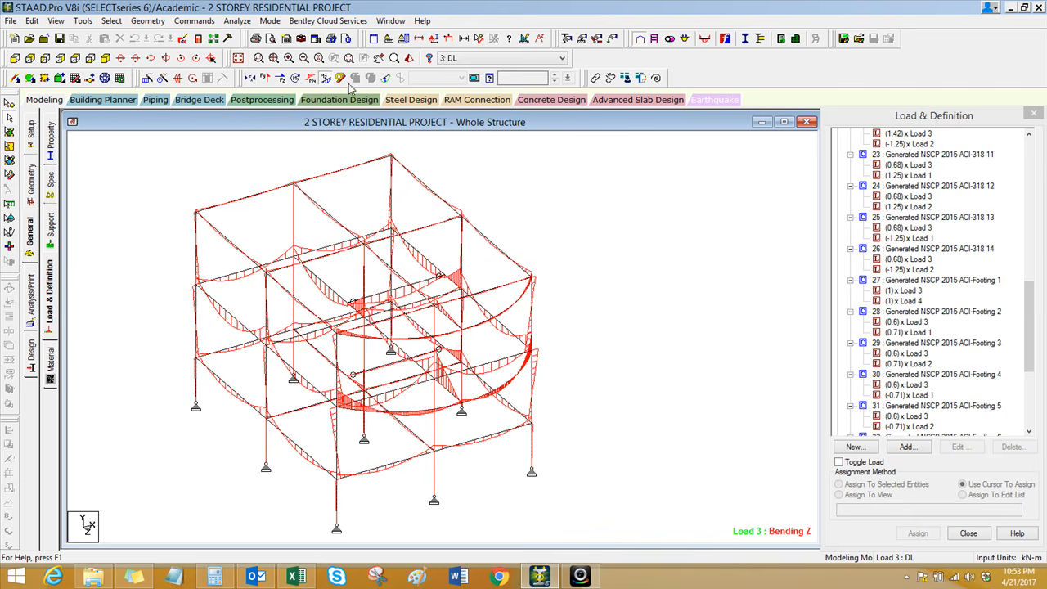
pyautogui.click(462, 58)
pyautogui.scroll(1, 464, 79)
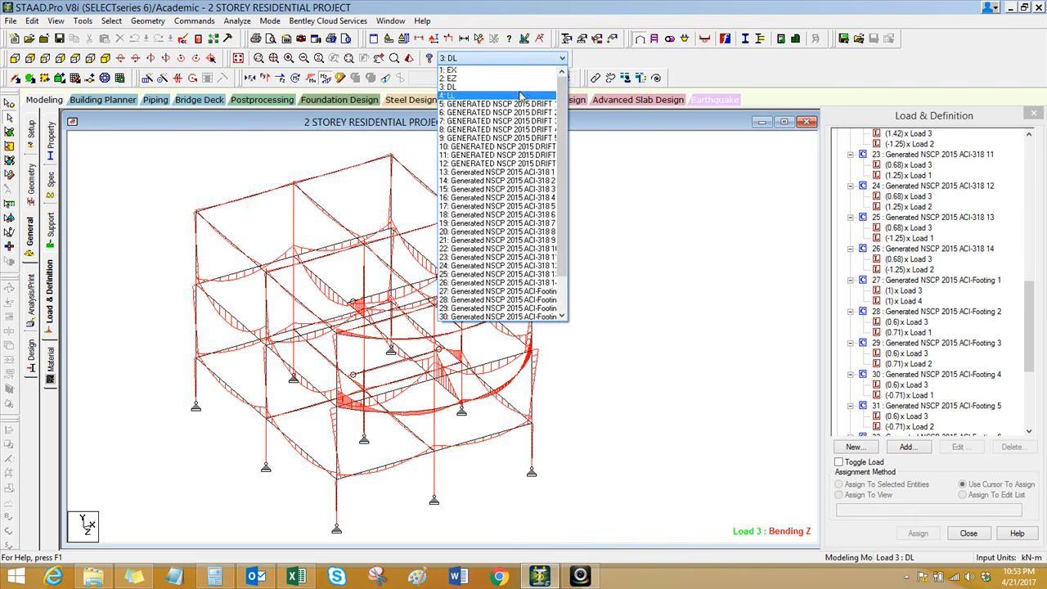
pyautogui.click(490, 71)
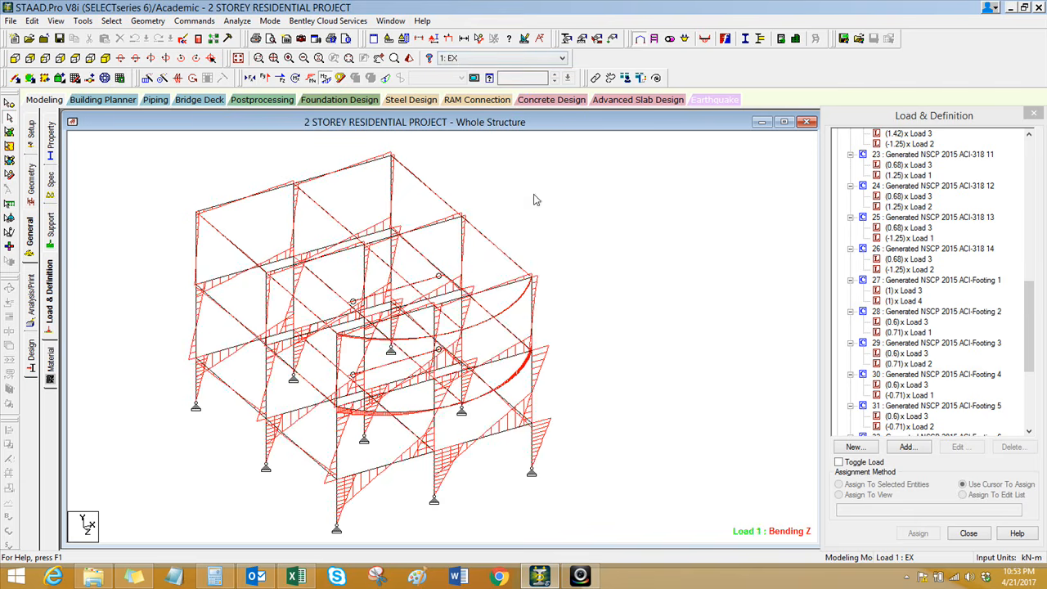
pyautogui.click(456, 60)
pyautogui.click(461, 79)
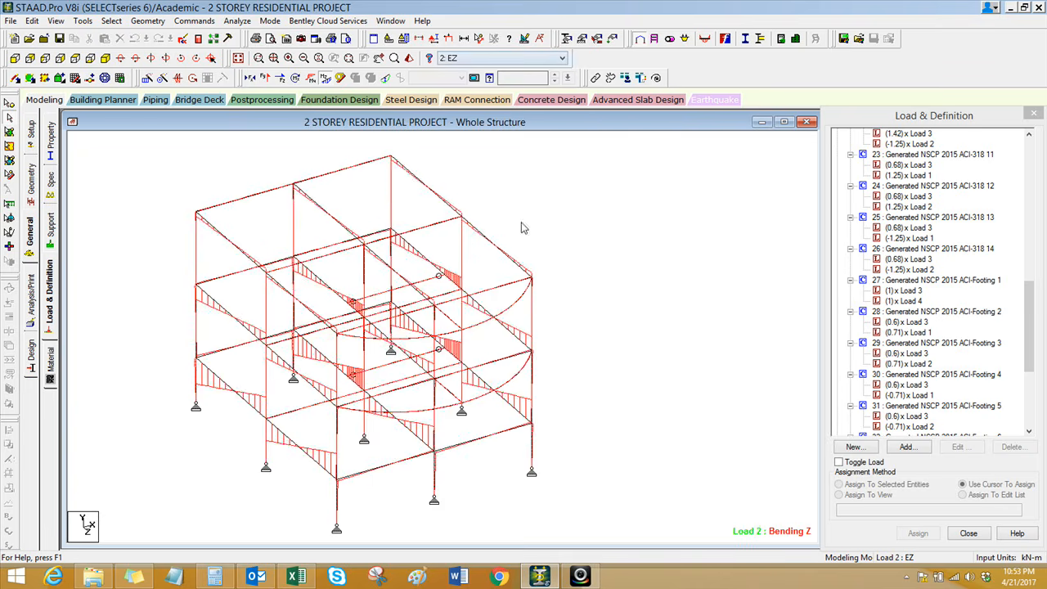
pyautogui.click(326, 78)
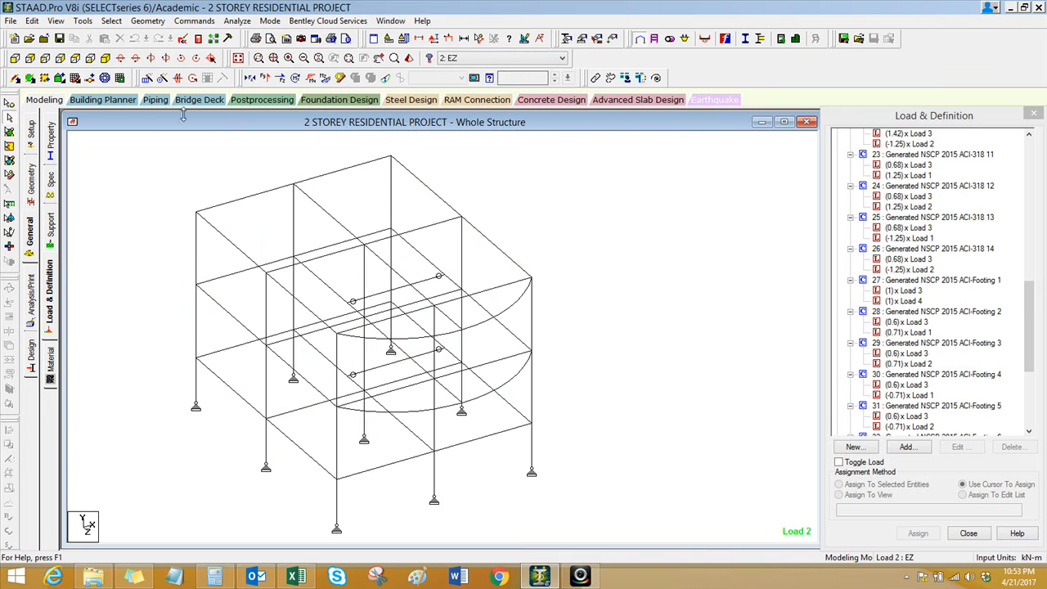
# Step: Close the STAAD.Pro project and open the STAAD folder in File Explorer
pyautogui.click(45, 39)
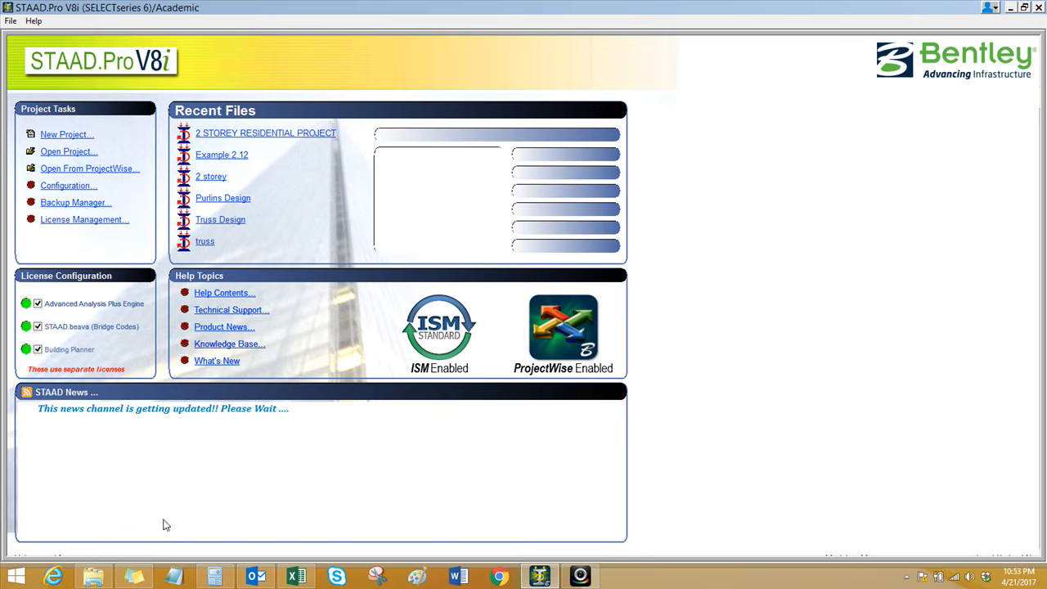
pyautogui.rightClick(94, 577)
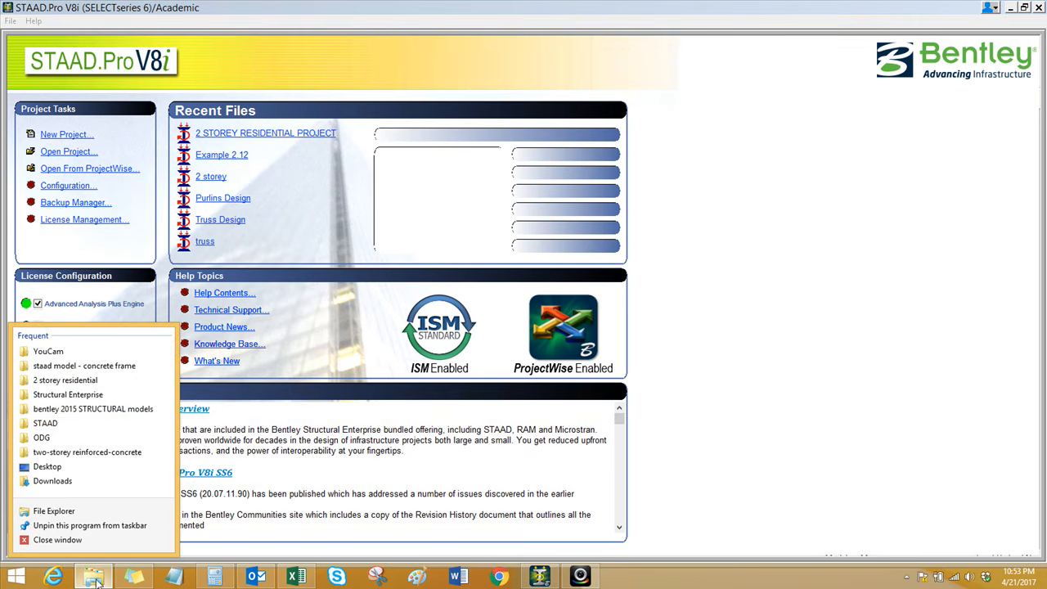
pyautogui.click(66, 423)
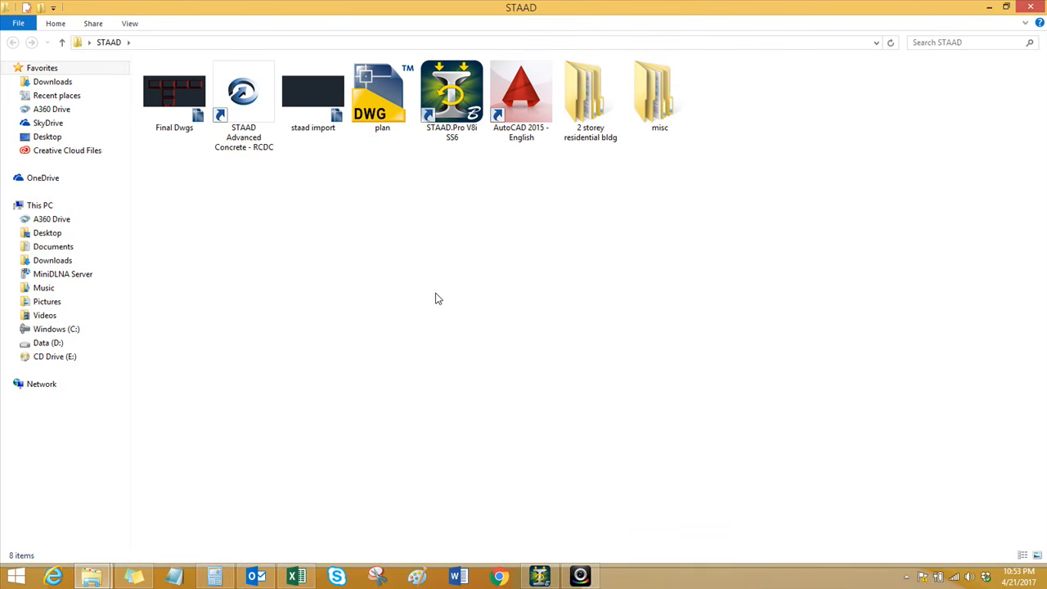
pyautogui.rightClick(437, 299)
pyautogui.click(475, 346)
# Step: Launch AutoCAD 2015 from the STAAD folder and bring its window to the front
pyautogui.doubleClick(537, 104)
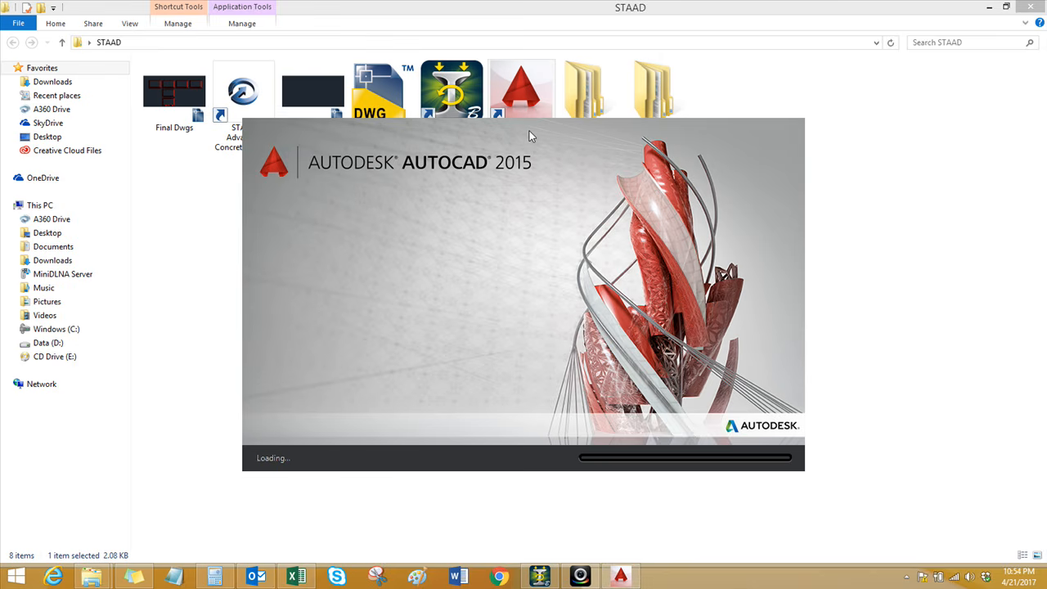
pyautogui.click(227, 213)
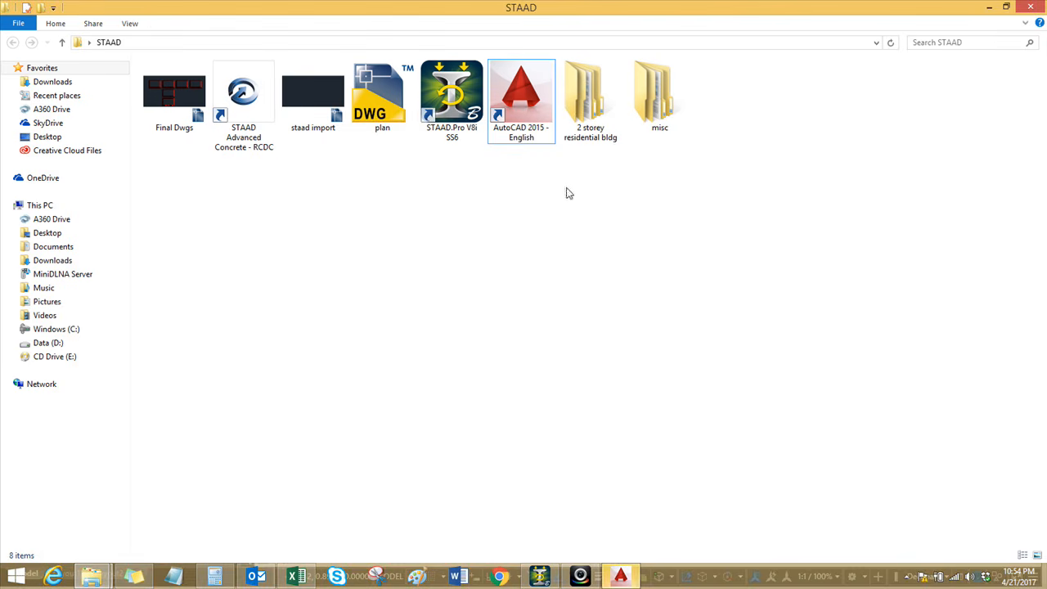
pyautogui.click(623, 576)
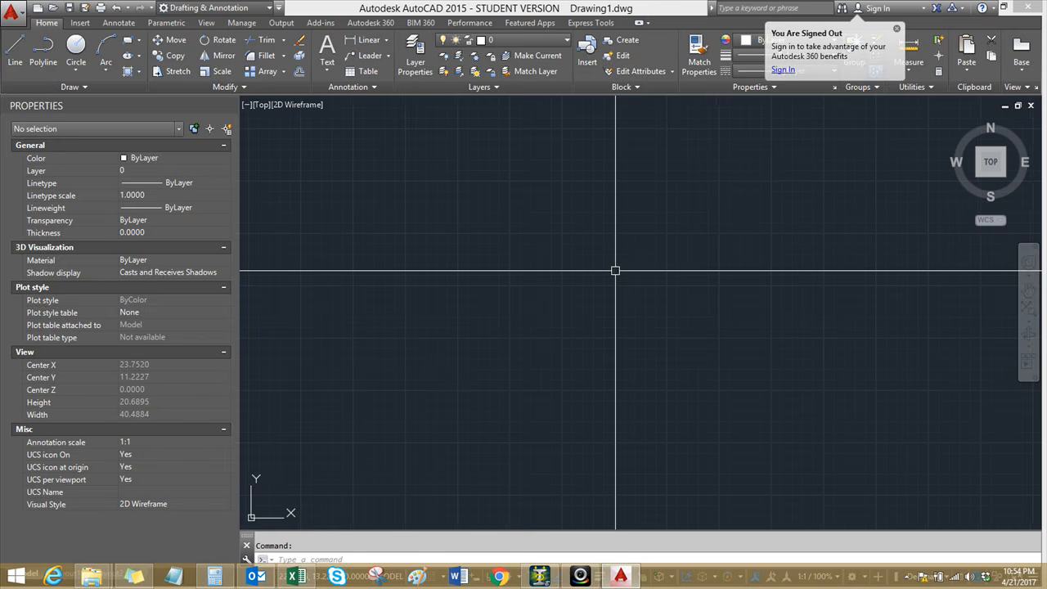
# Step: Start opening an existing drawing in AutoCAD and browse from Documents to the STAAD folder
pyautogui.click(23, 16)
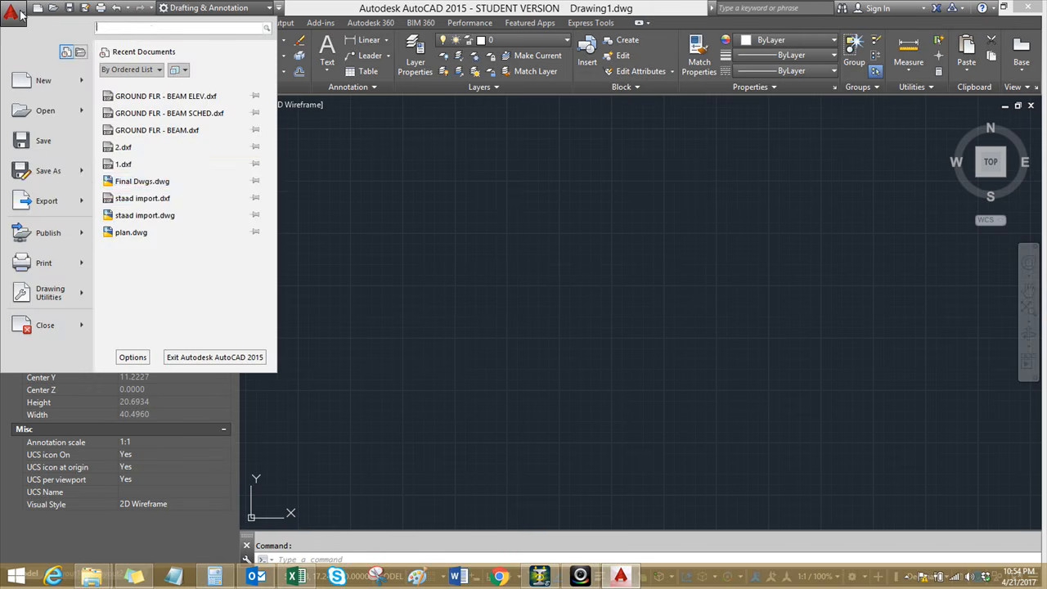
pyautogui.click(416, 204)
pyautogui.hotkey('ctrl', 'o')
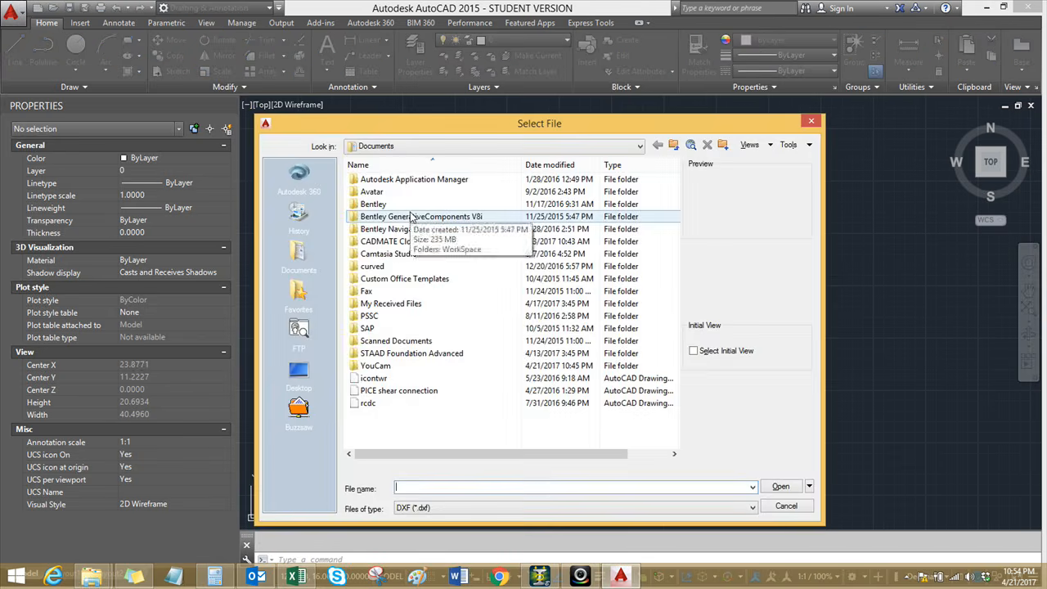
pyautogui.click(499, 146)
pyautogui.scroll(2, 478, 170)
pyautogui.scroll(-1, 473, 200)
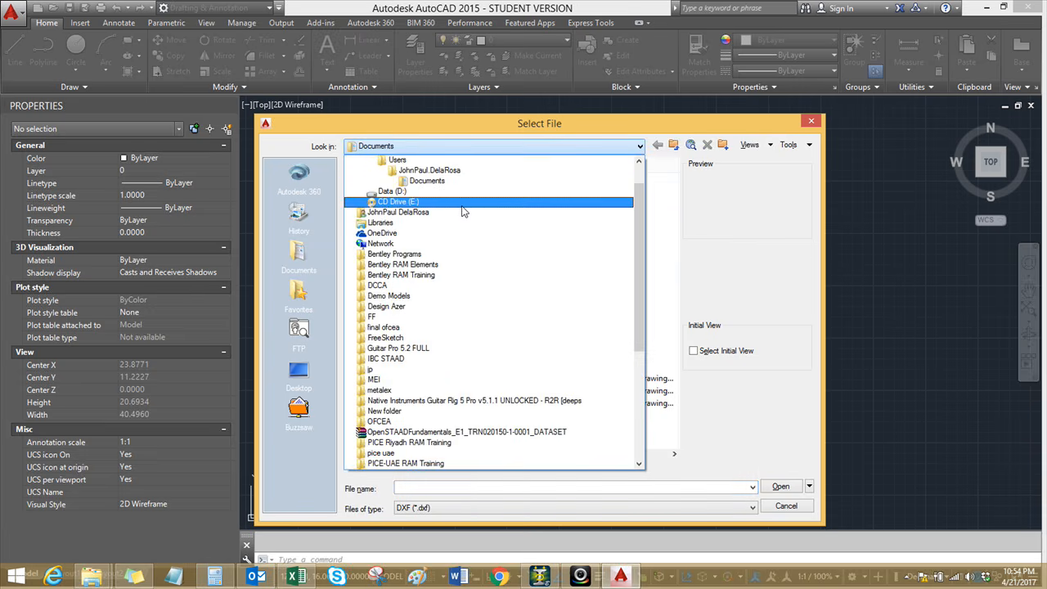
pyautogui.scroll(-3, 462, 211)
pyautogui.scroll(-3, 447, 355)
pyautogui.click(445, 369)
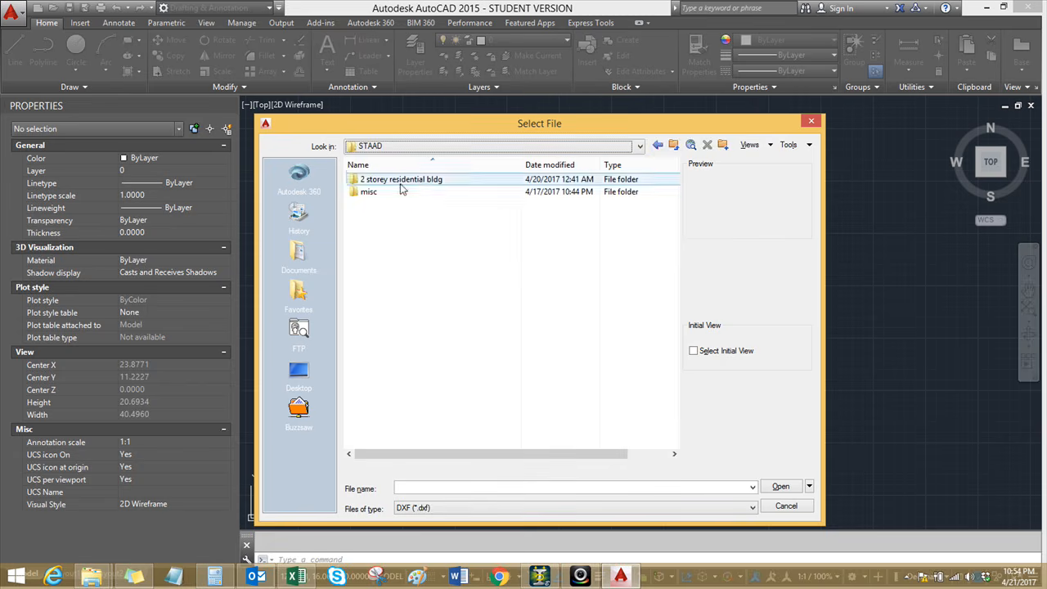
# Step: Set the file type to Drawing (*.dwg) and open the Final Dwgs drawing
pyautogui.click(516, 508)
pyautogui.click(449, 520)
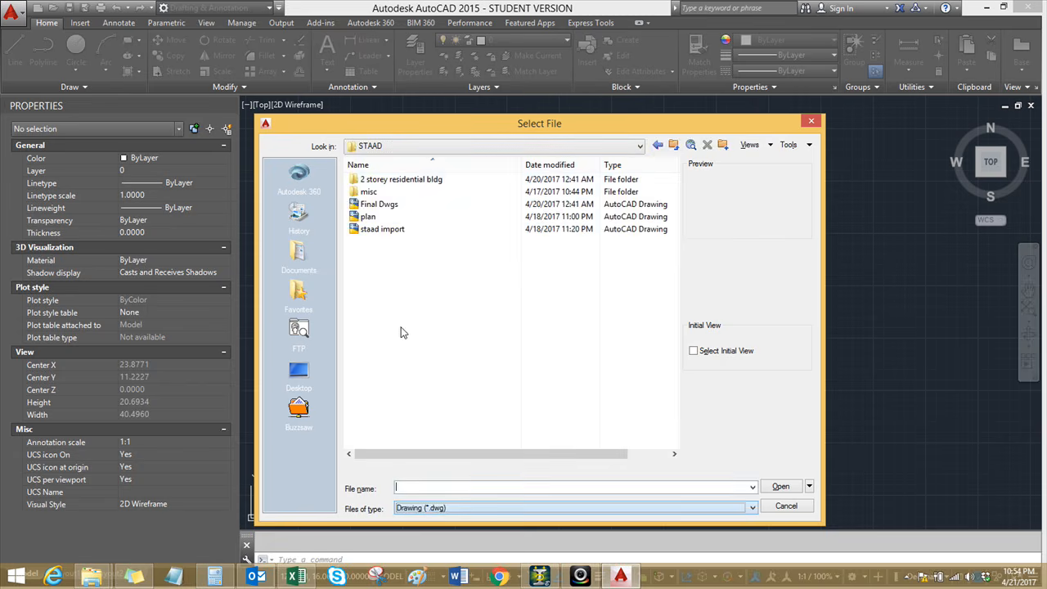
pyautogui.click(384, 204)
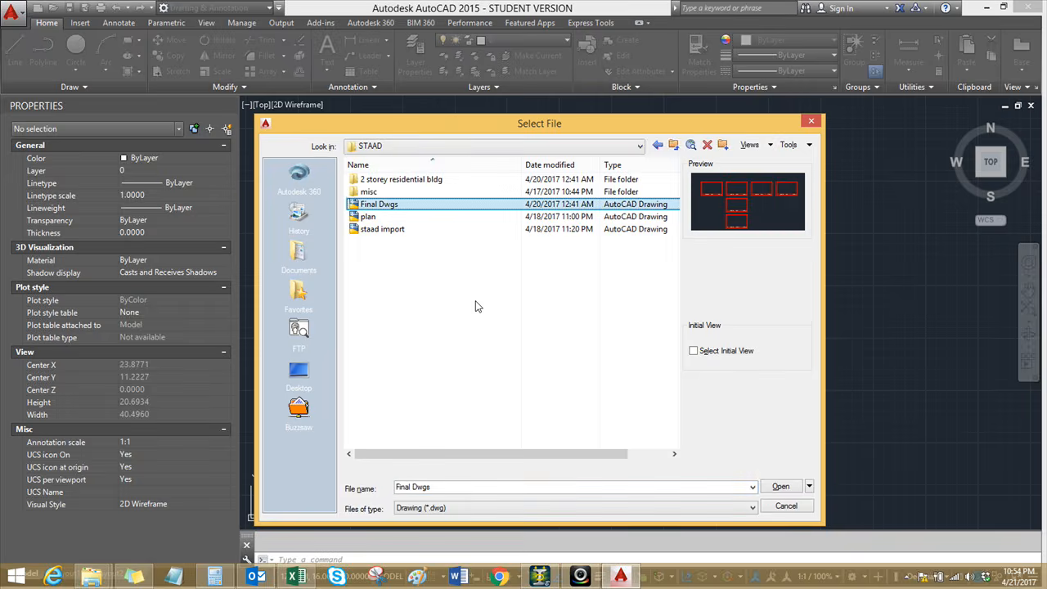
pyautogui.click(784, 487)
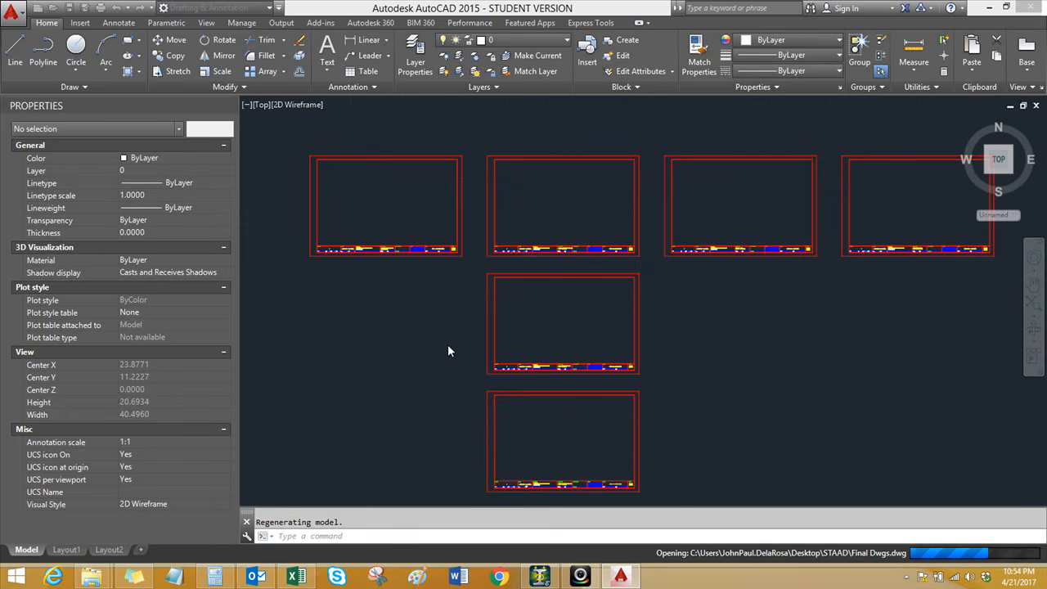
pyautogui.click(663, 459)
# Step: Examine the title blocks of the structural sheets to identify the contents of each sheet
pyautogui.moveTo(484, 290); pyautogui.dragTo(475, 294, button='middle')
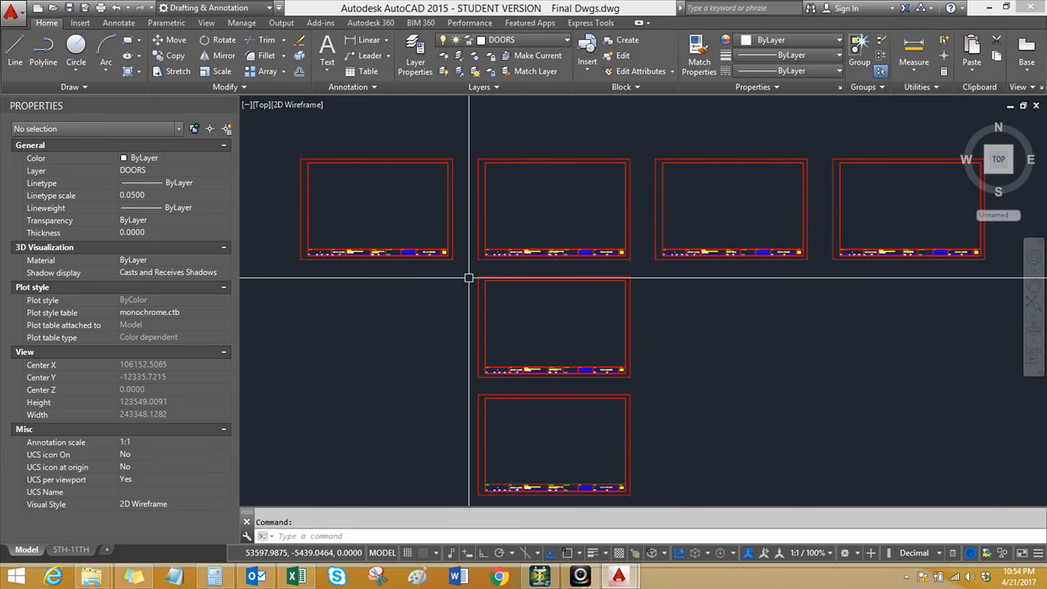
pyautogui.scroll(8, 390, 253)
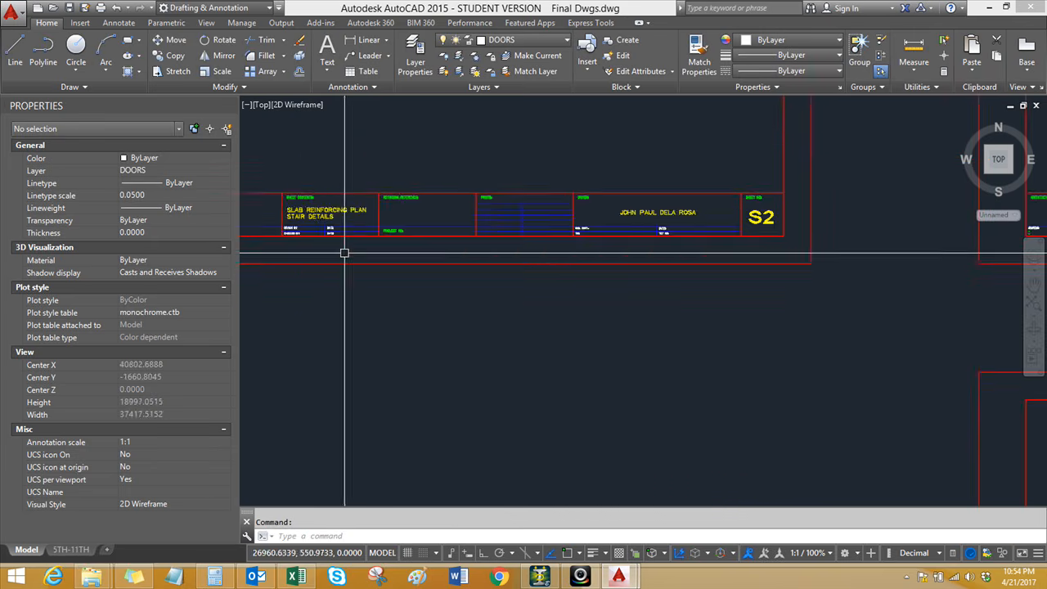
pyautogui.scroll(-5, 335, 255)
pyautogui.scroll(5, 708, 253)
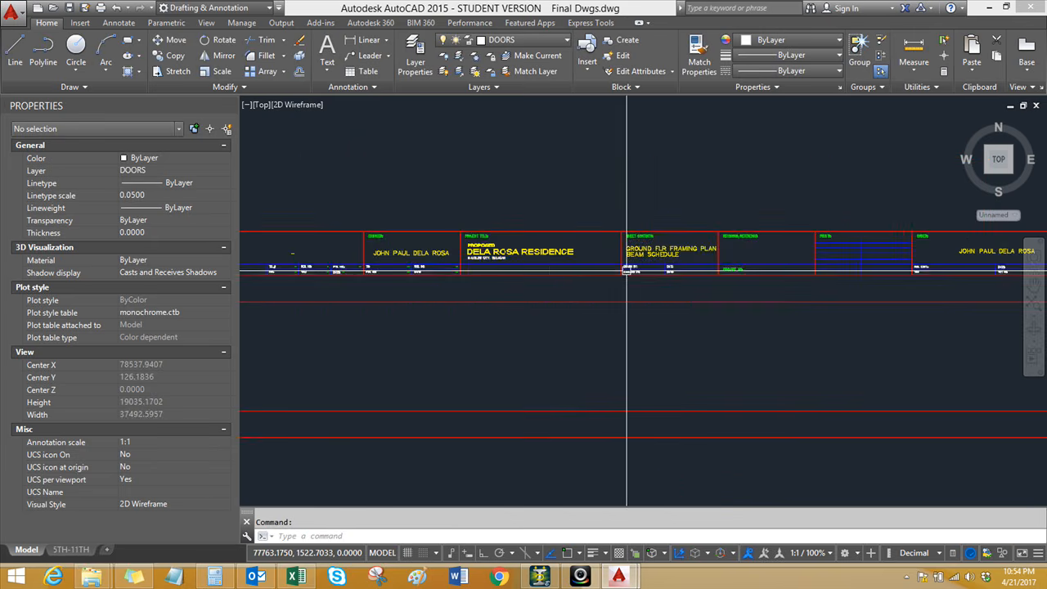
pyautogui.scroll(-8, 535, 276)
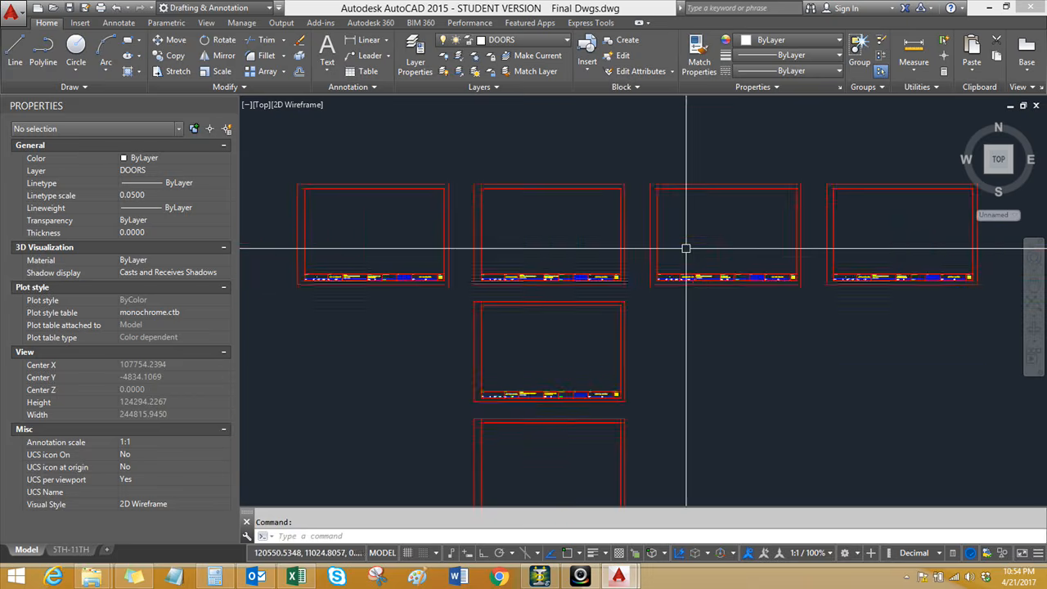
pyautogui.scroll(6, 744, 287)
pyautogui.scroll(-6, 545, 276)
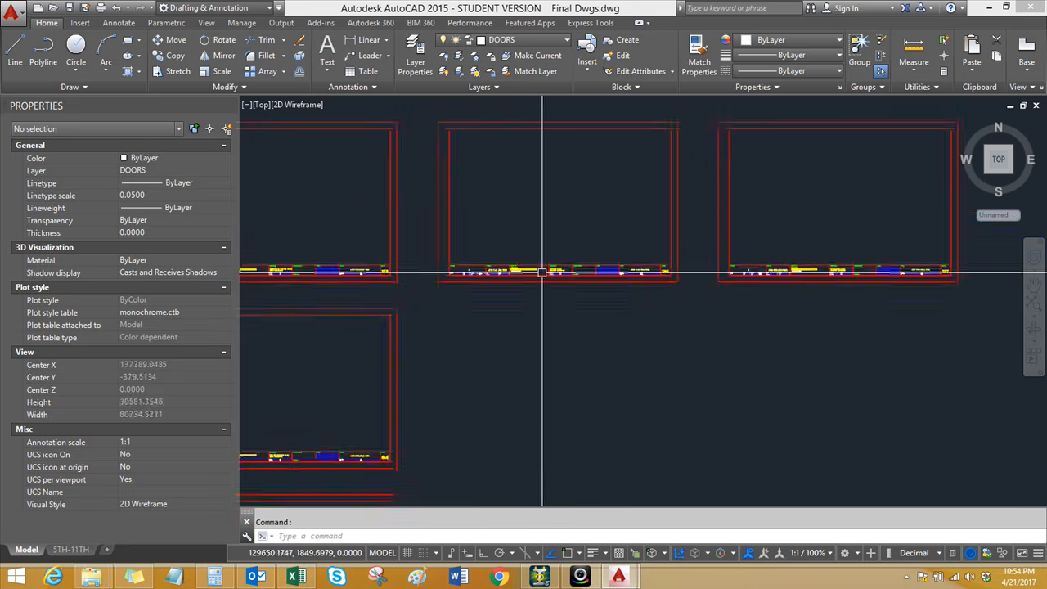
pyautogui.scroll(5, 850, 283)
pyautogui.scroll(-8, 785, 245)
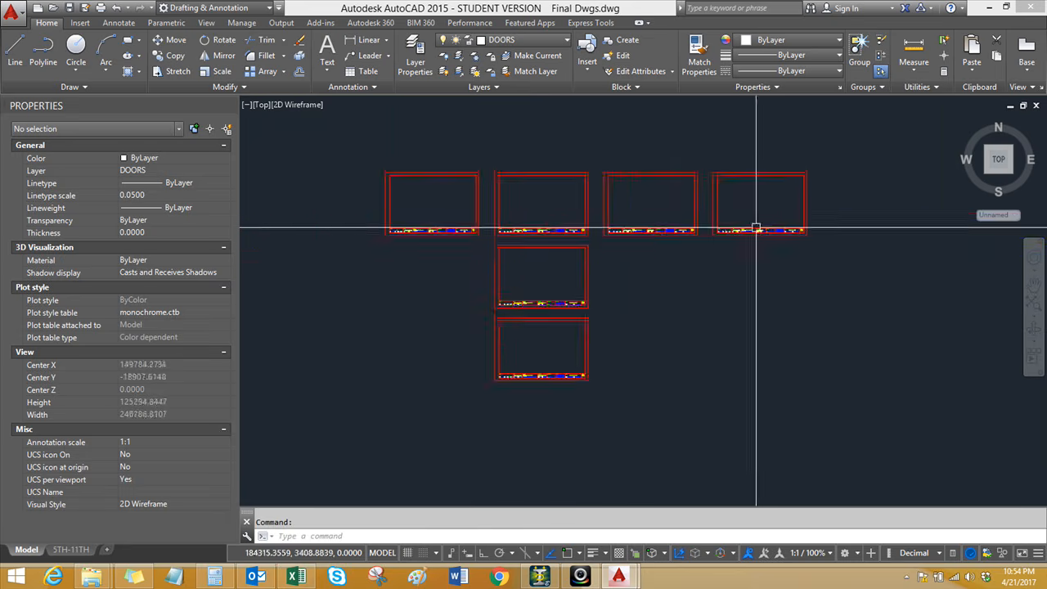
# Step: Switch from AutoCAD to the STAAD folder and launch STAAD Advanced Concrete - RCDC
pyautogui.scroll(3, 486, 253)
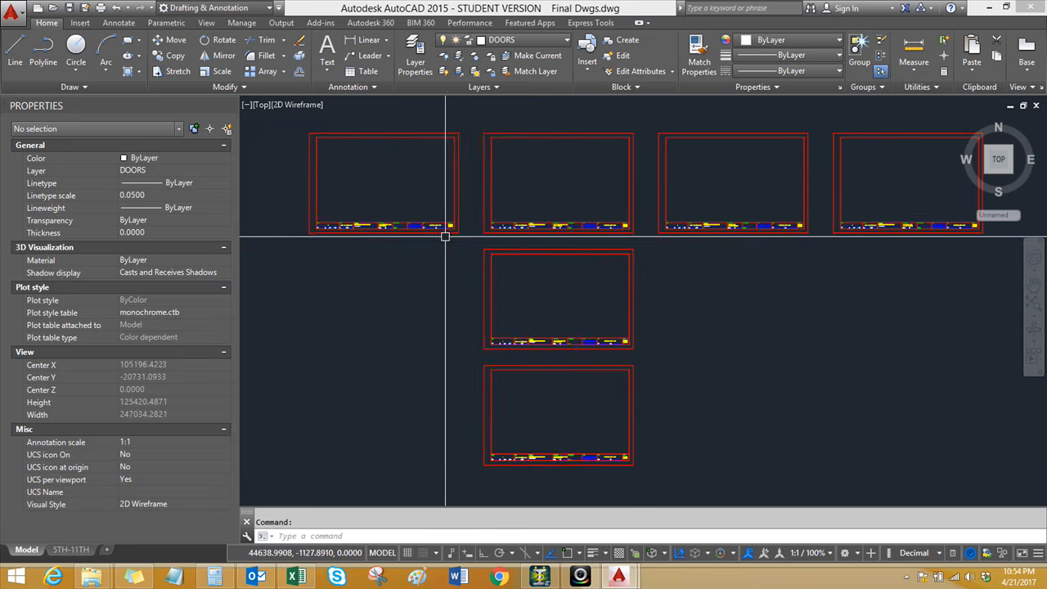
pyautogui.moveTo(451, 221); pyautogui.dragTo(445, 221, button='middle')
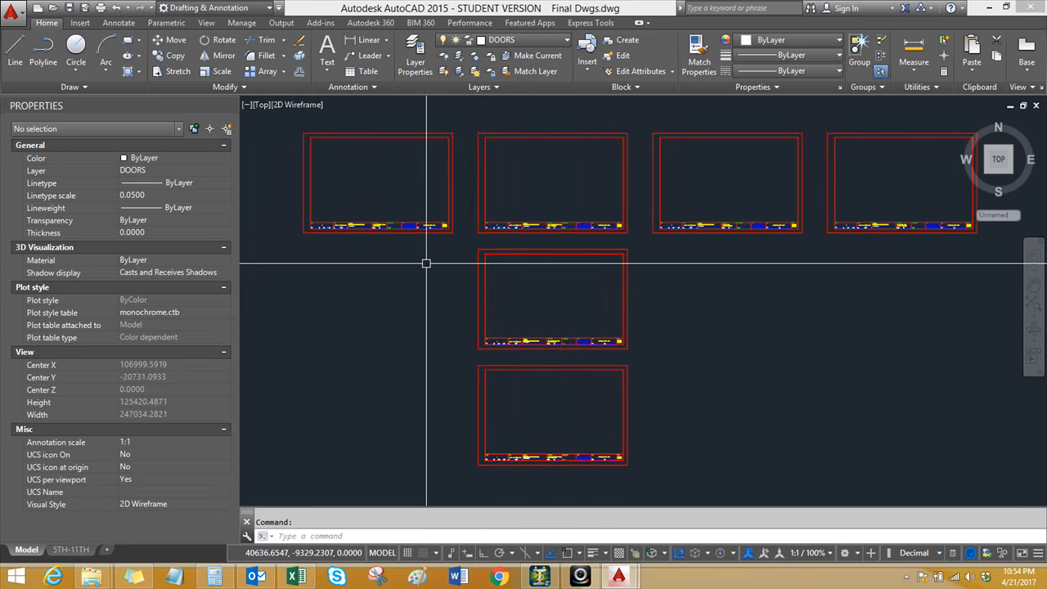
pyautogui.moveTo(91, 577)
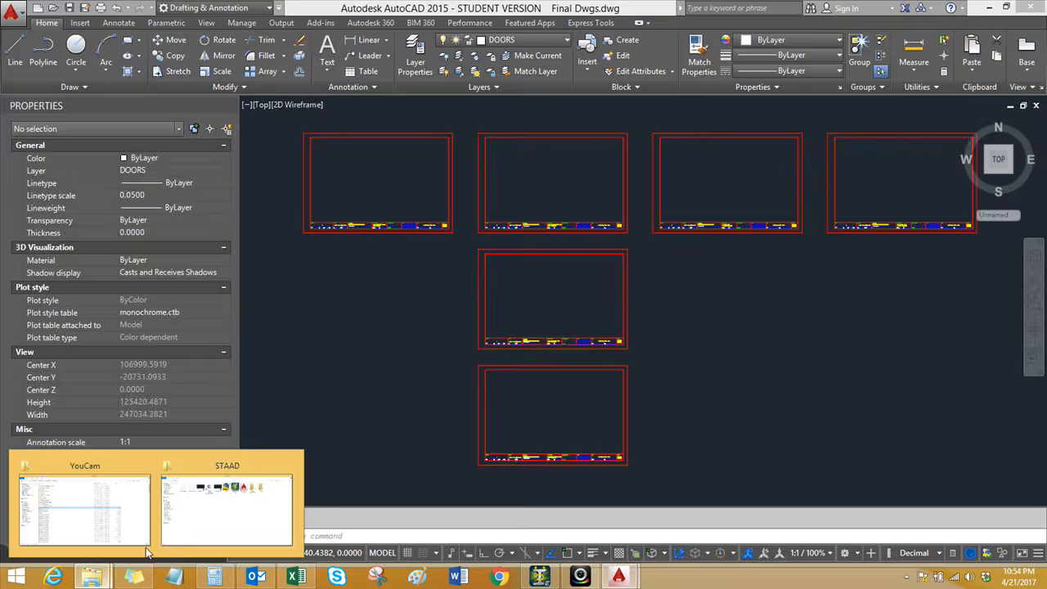
pyautogui.click(269, 496)
pyautogui.rightClick(423, 239)
pyautogui.click(464, 308)
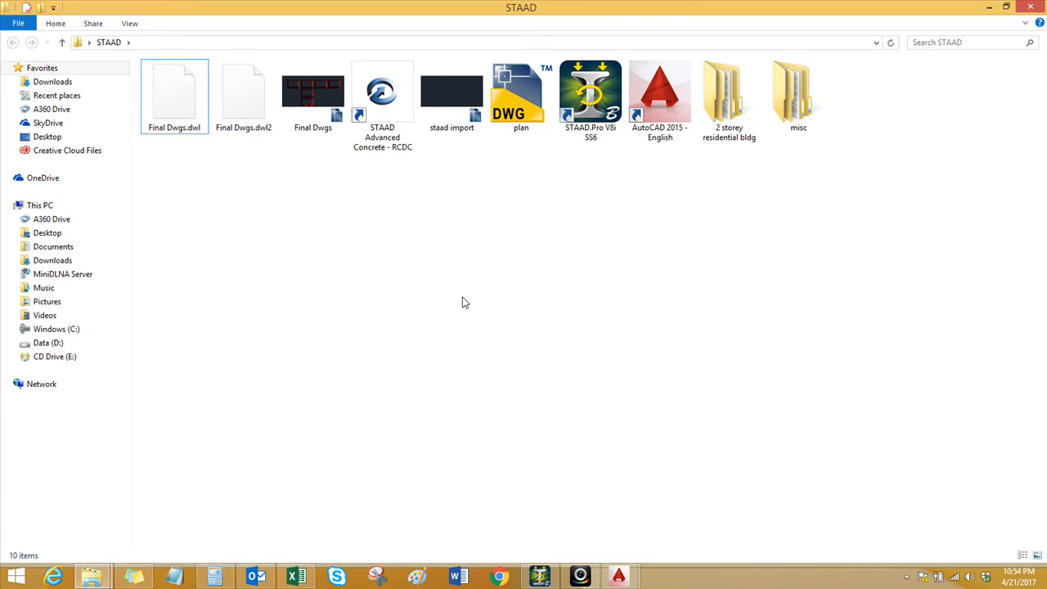
pyautogui.doubleClick(391, 95)
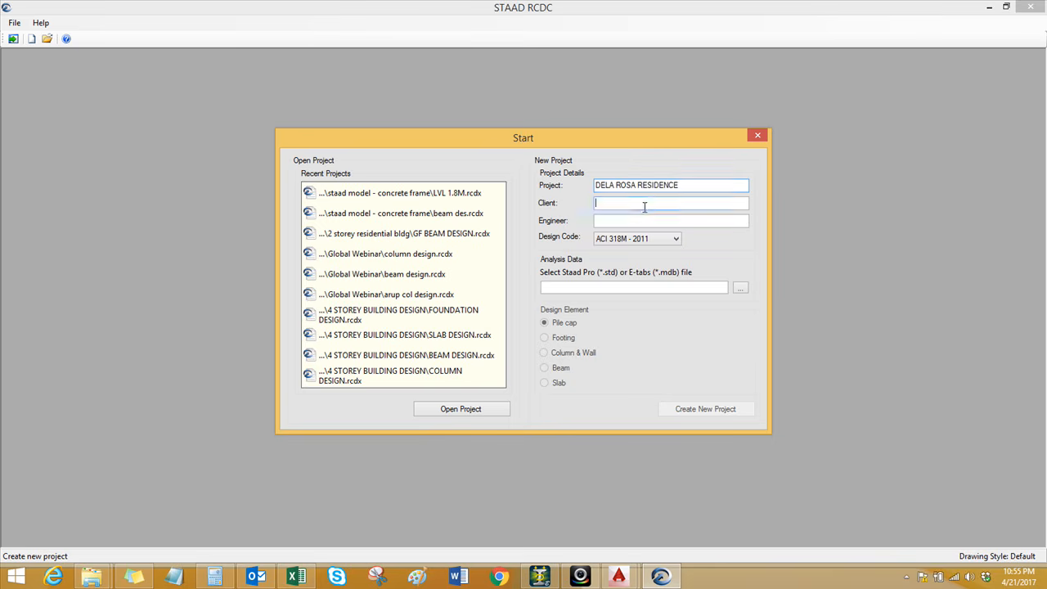
# Step: Fill in the new project's client and engineer names, with ACI 318M - 2011 as the design code
pyautogui.write('MR DELA ROSA')
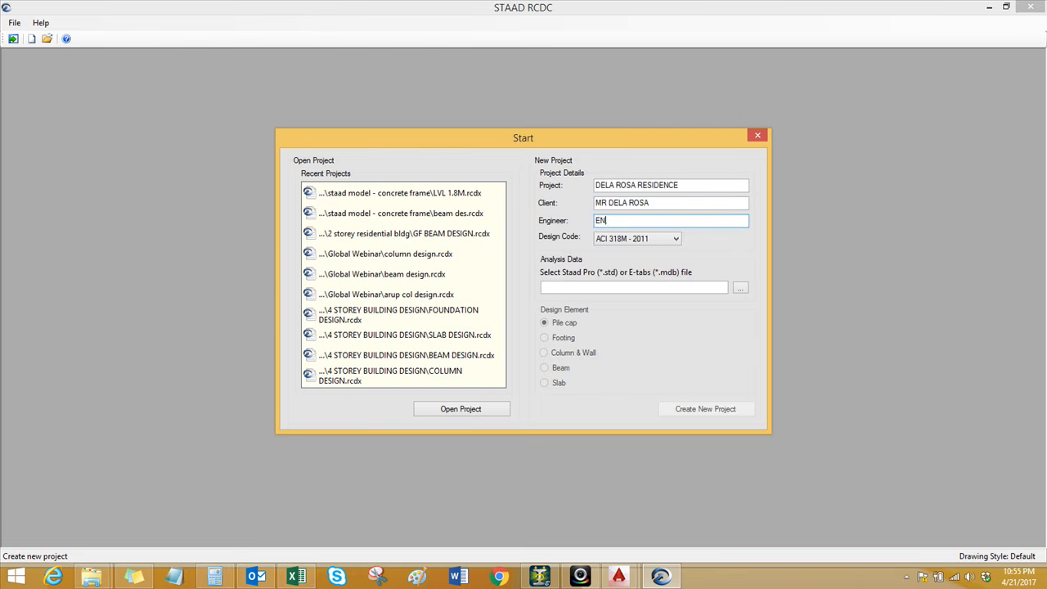
pyautogui.write('JP')
pyautogui.click(661, 240)
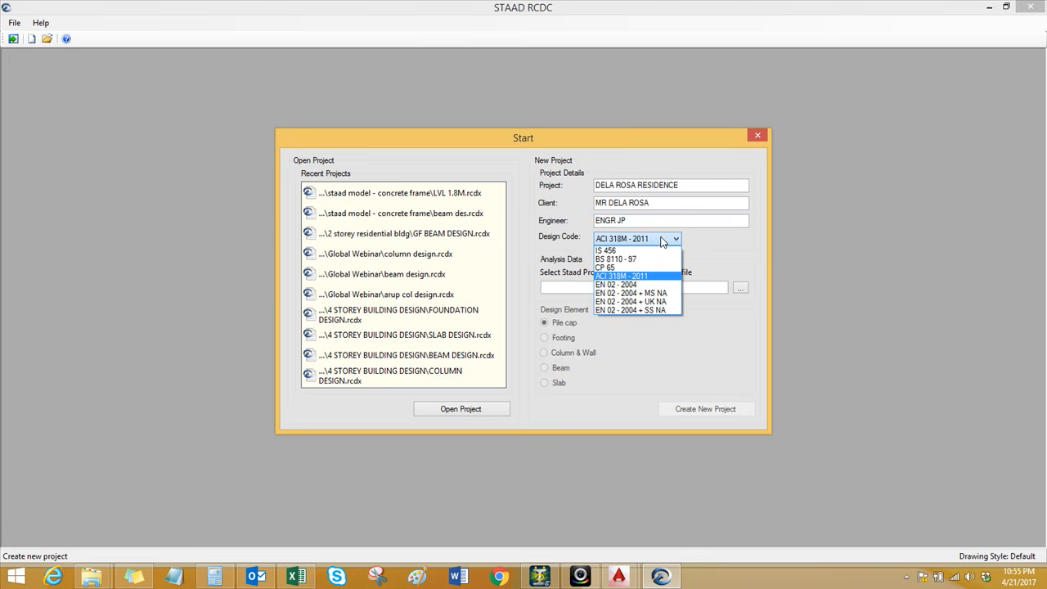
pyautogui.click(656, 239)
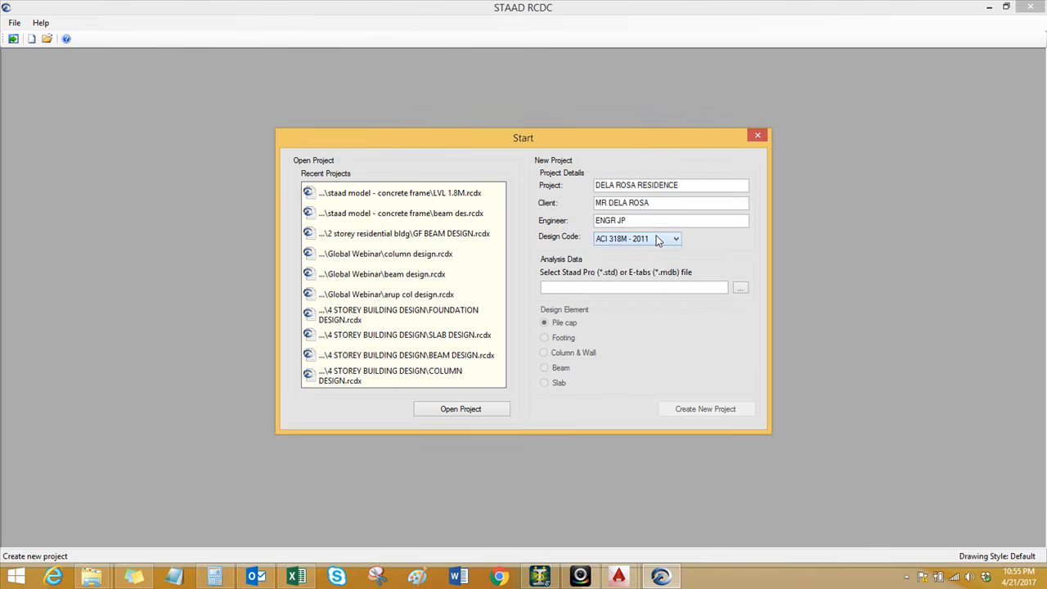
pyautogui.click(658, 240)
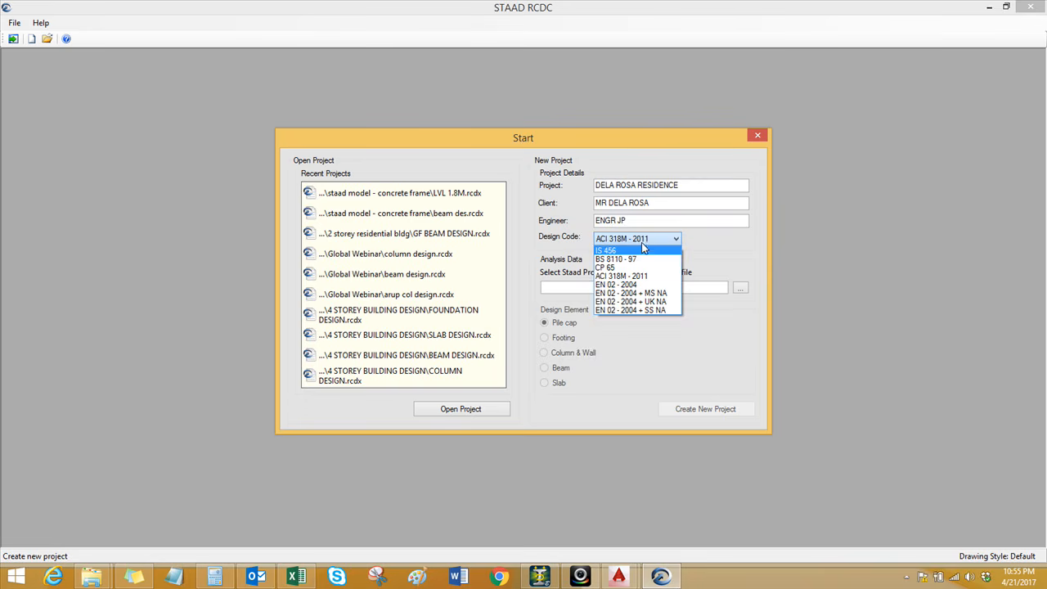
pyautogui.click(643, 240)
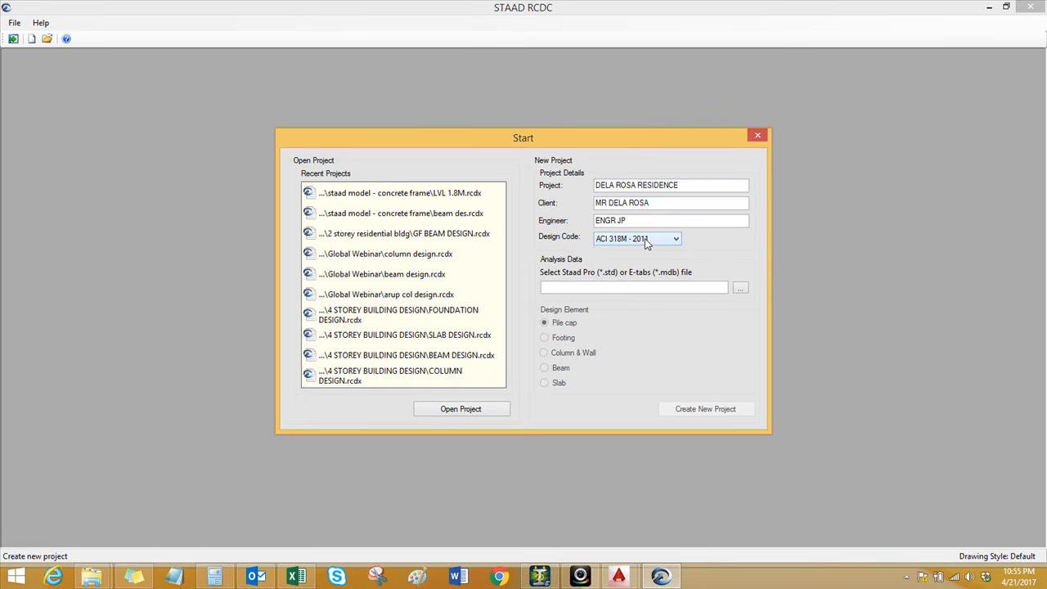
# Step: Load the 2 STOREY RESIDENTIAL PROJECT file from the concrete frame model folder as the analysis data
pyautogui.click(740, 293)
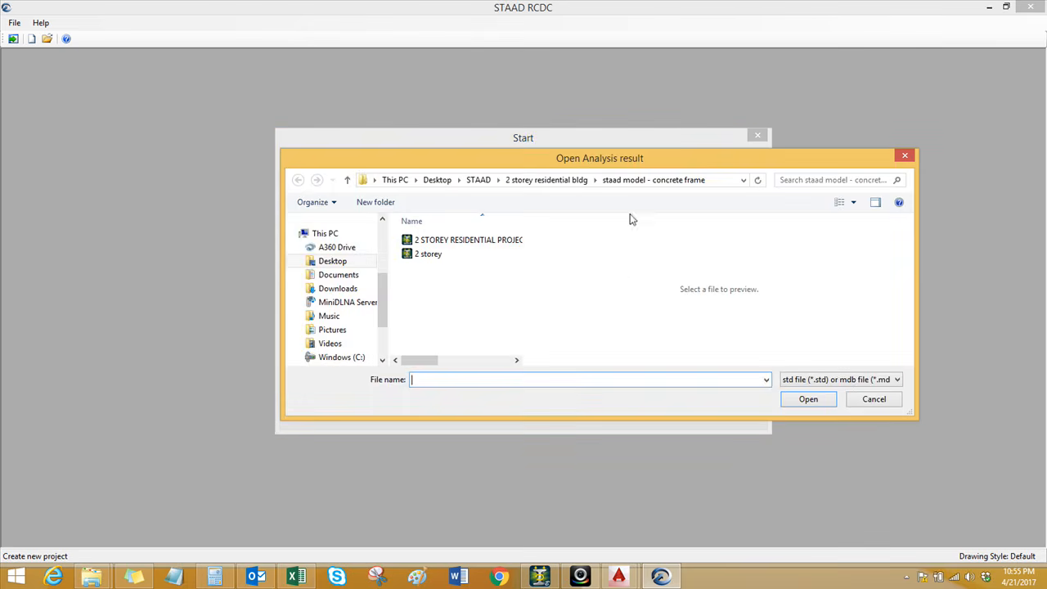
pyautogui.click(479, 245)
pyautogui.press('ctrl')
pyautogui.press('ctrl')
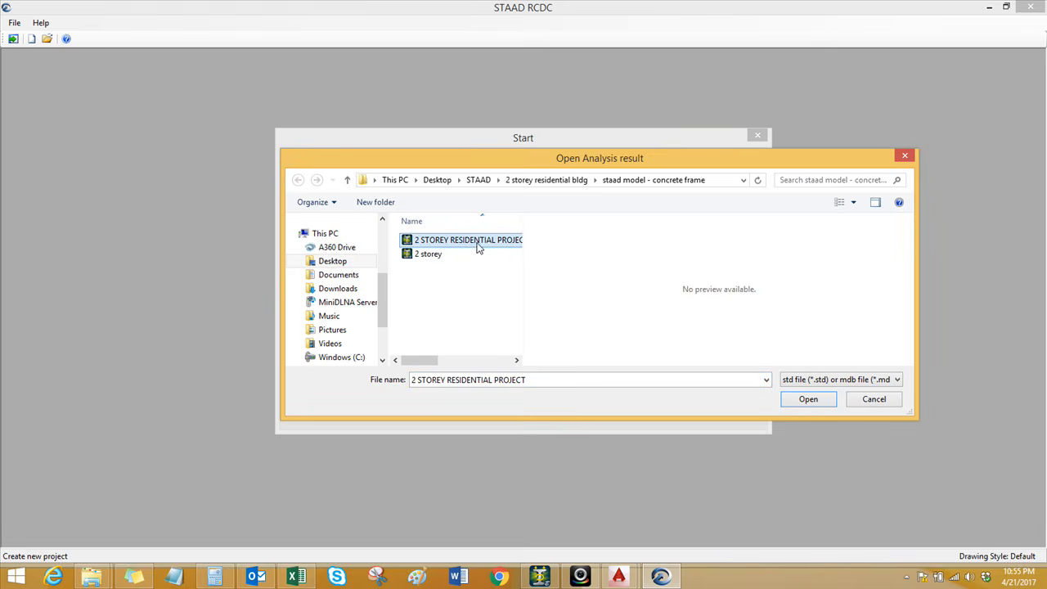
pyautogui.click(806, 400)
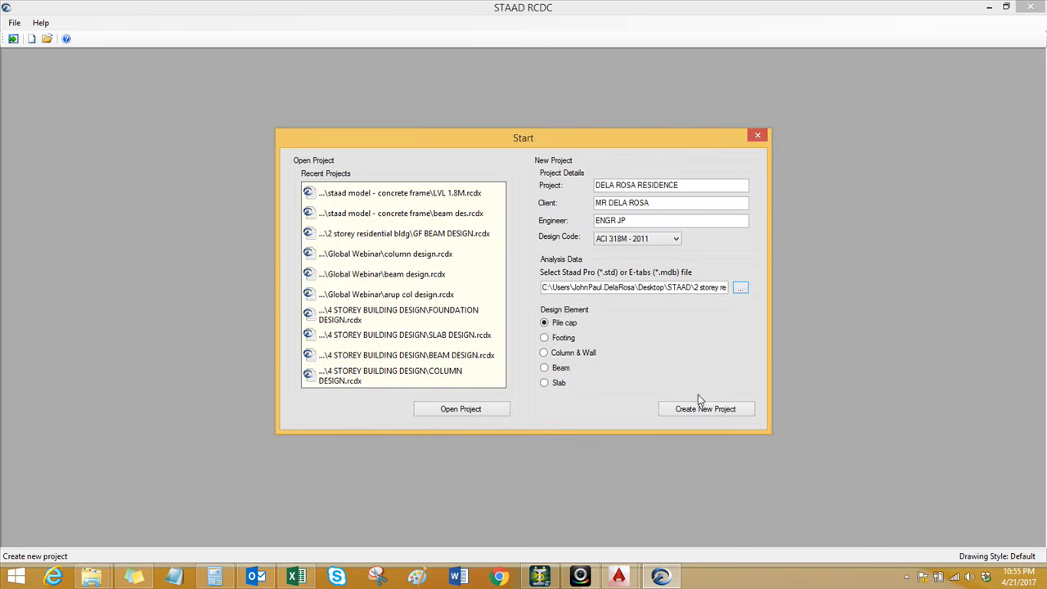
# Step: Choose Beam as the design element at the 4.8m level and create the new project
pyautogui.click(545, 369)
pyautogui.press('ctrl')
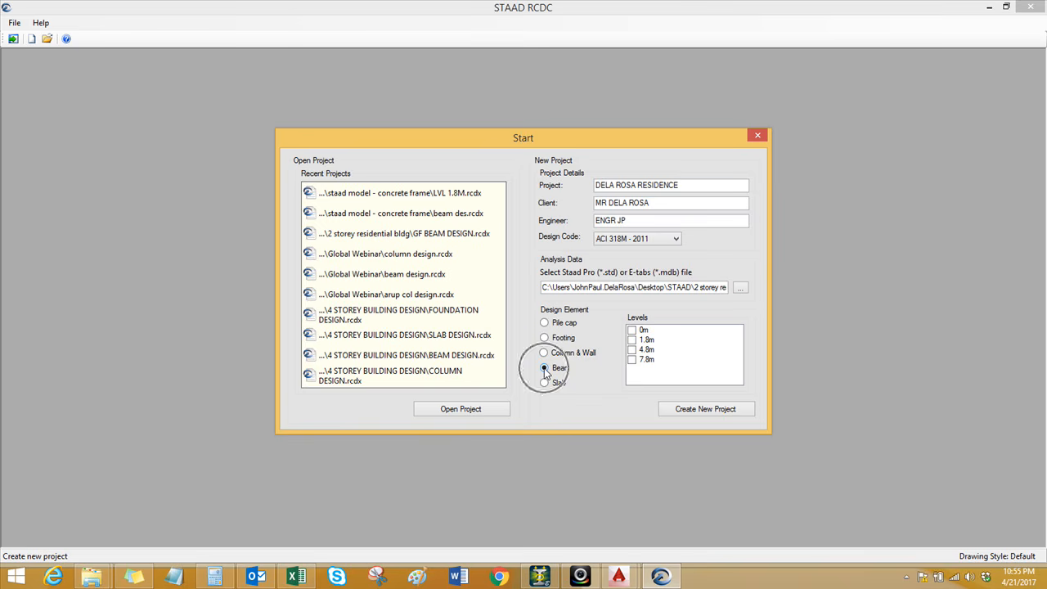
pyautogui.click(633, 350)
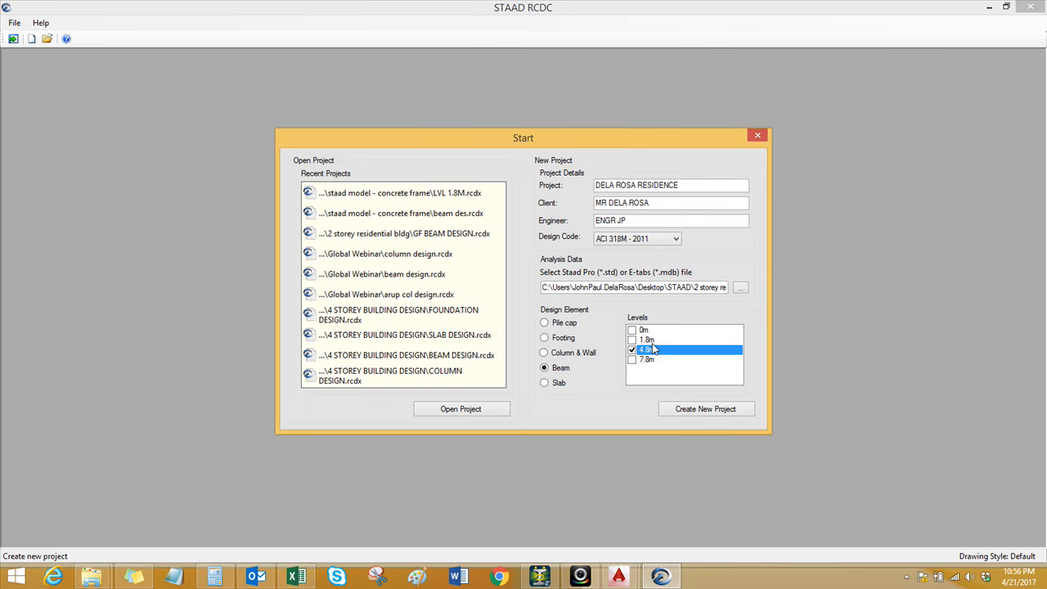
pyautogui.click(683, 411)
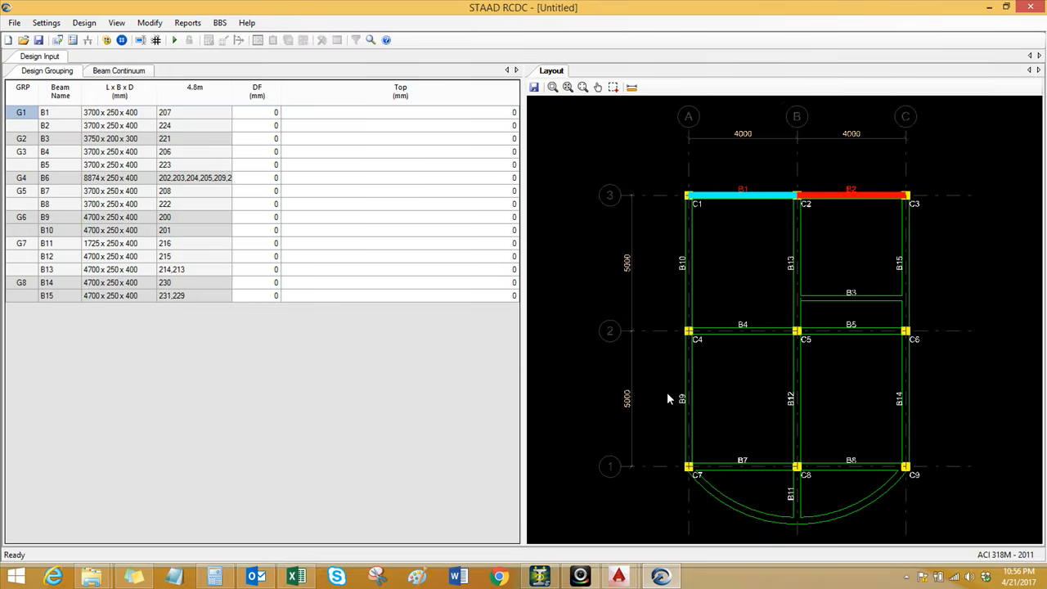
# Step: Highlight curved beam B6 in the layout and open the 2 STOREY RESIDENTIAL PROJECT model in STAAD.Pro for comparison
pyautogui.moveTo(660, 400)
pyautogui.mouseDown(button='middle')
pyautogui.moveTo(624, 368)
pyautogui.moveTo(594, 382)
pyautogui.mouseUp(button='middle')
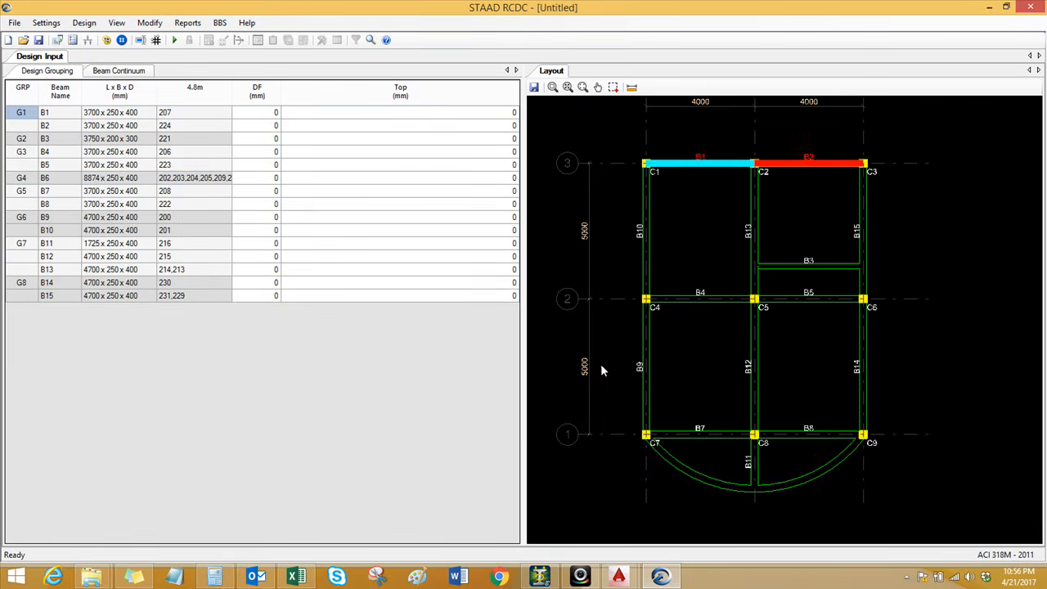
pyautogui.click(704, 480)
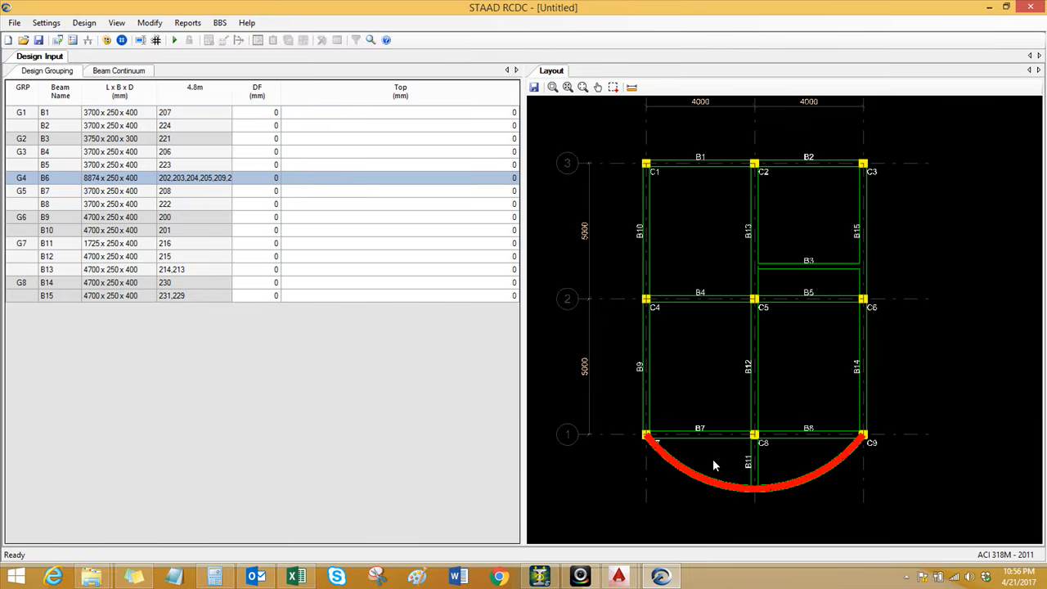
pyautogui.click(542, 577)
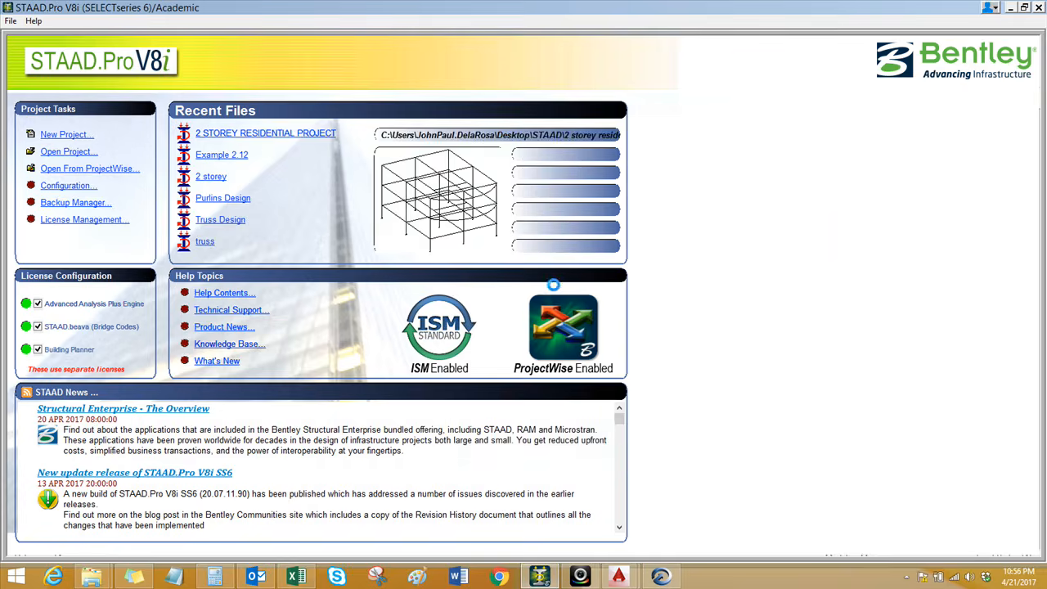
pyautogui.click(256, 135)
pyautogui.click(855, 495)
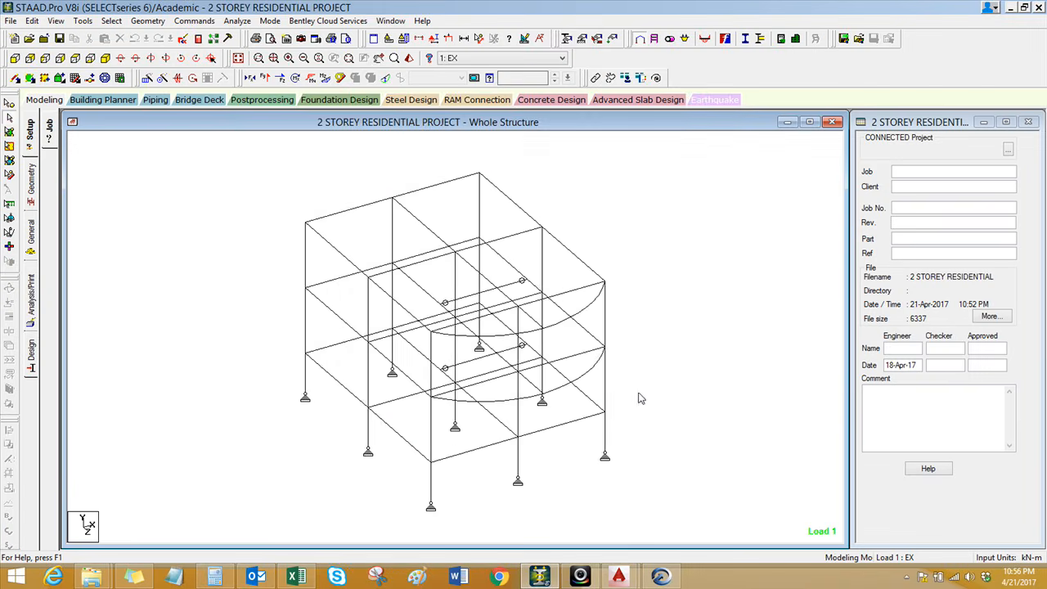
pyautogui.rightClick(655, 247)
pyautogui.click(625, 206)
pyautogui.moveTo(655, 284); pyautogui.dragTo(516, 279, button='middle')
# Step: Launch the On-Screen Keyboard to toggle the node point display on the STAAD.Pro model, and minimize the keyboard
pyautogui.moveTo(1044, 10)
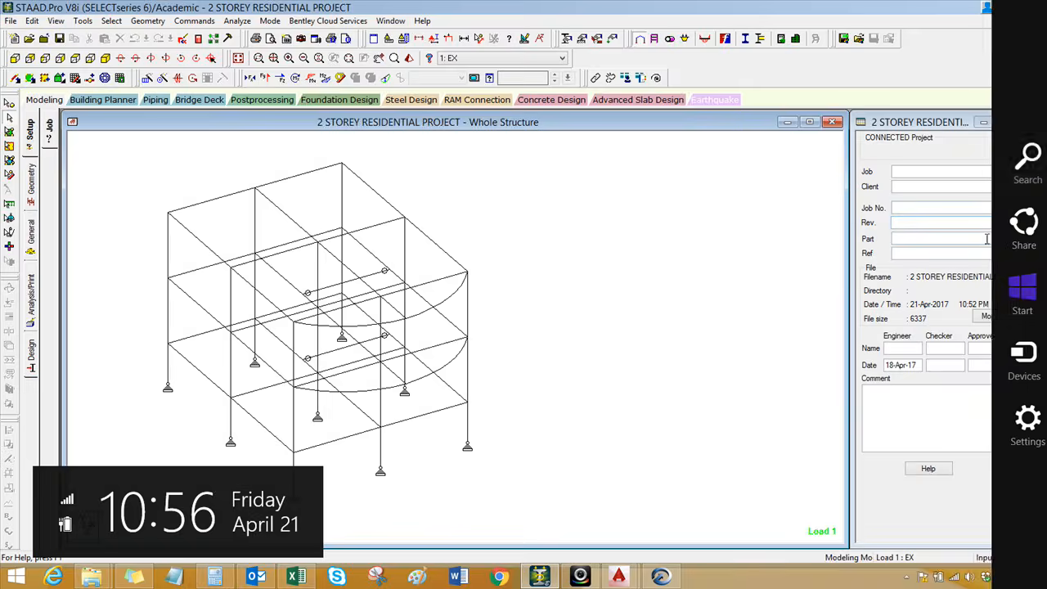
pyautogui.click(1019, 156)
pyautogui.write('KEYBoard')
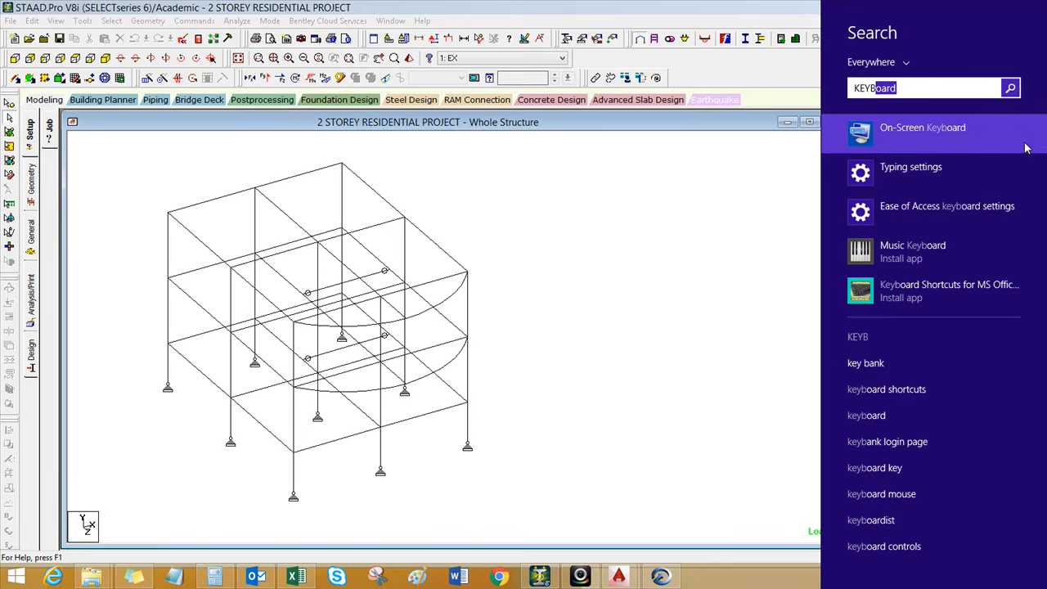
pyautogui.click(1013, 140)
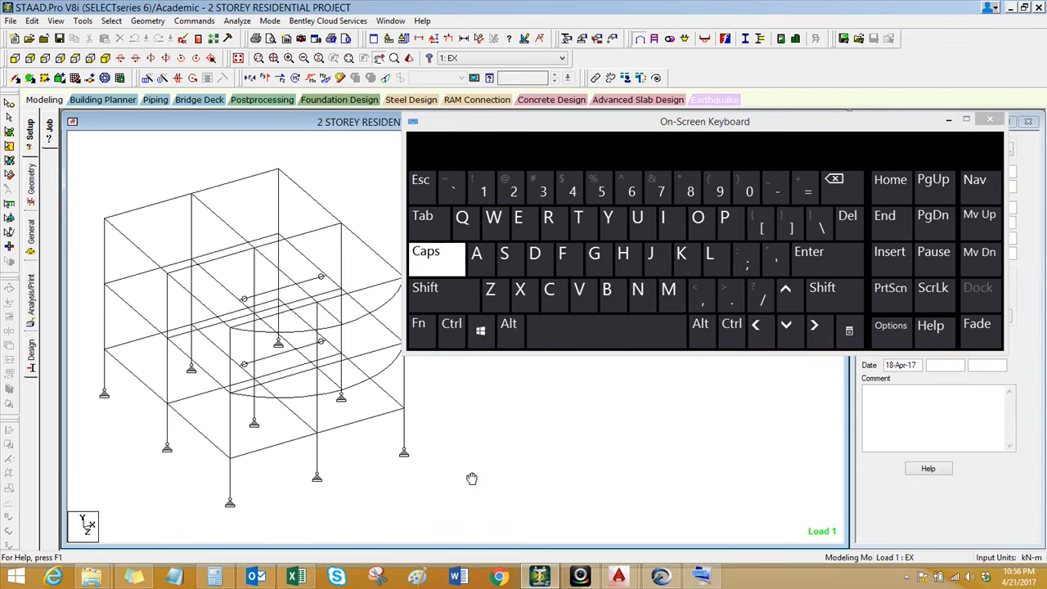
pyautogui.click(461, 300)
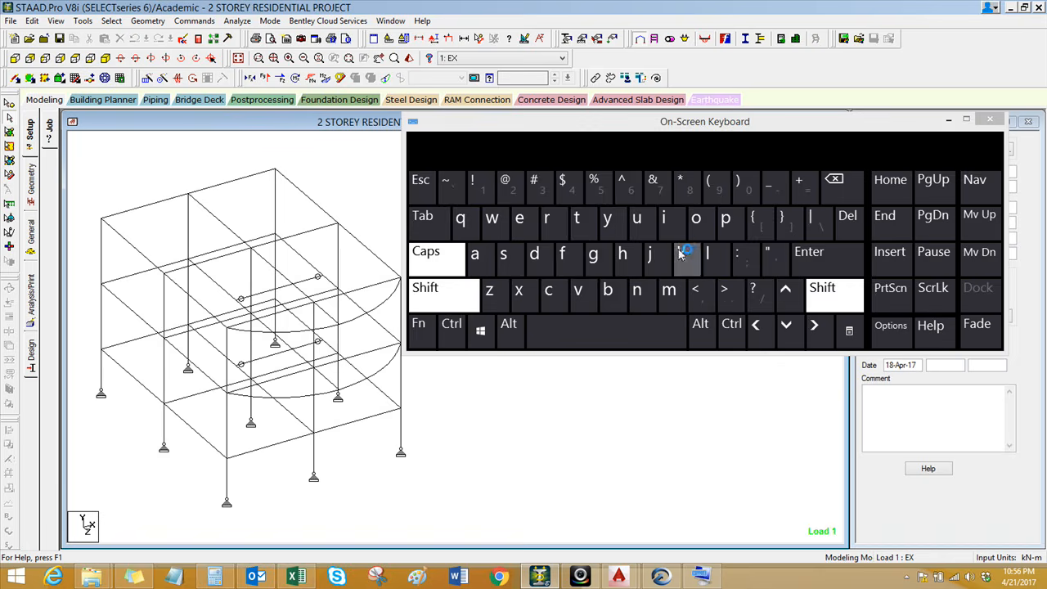
pyautogui.click(685, 254)
pyautogui.click(949, 120)
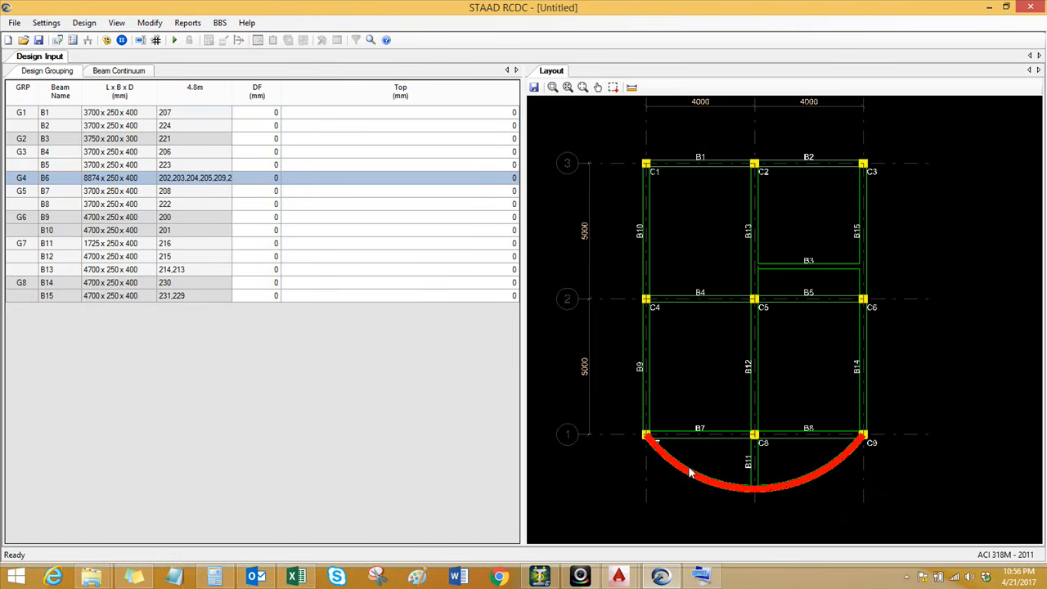
# Step: In the RCDC General And Reinforcement Settings, set the clear cover to 40 mm and the maximum aggregate size to 20 mm
pyautogui.moveTo(709, 335)
pyautogui.mouseDown(button='middle')
pyautogui.moveTo(693, 340)
pyautogui.moveTo(699, 353)
pyautogui.mouseUp(button='middle')
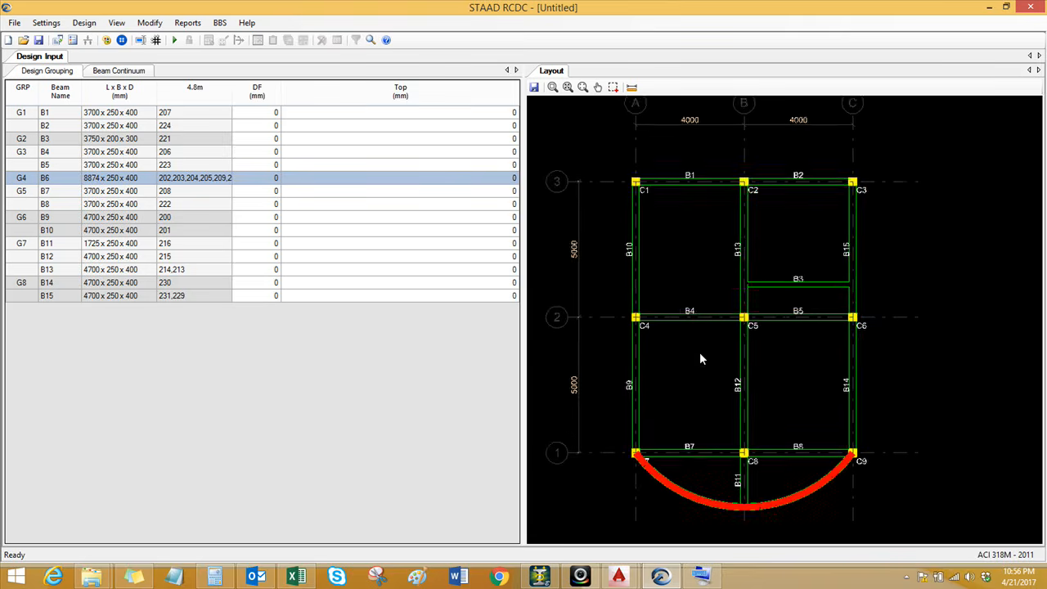
pyautogui.scroll(-1, 699, 354)
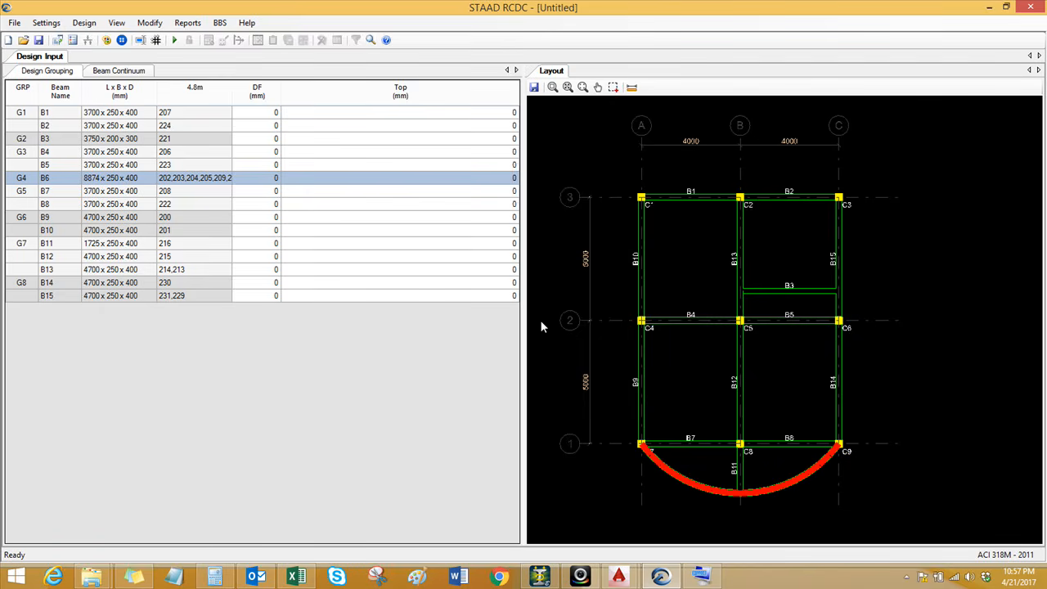
pyautogui.click(47, 23)
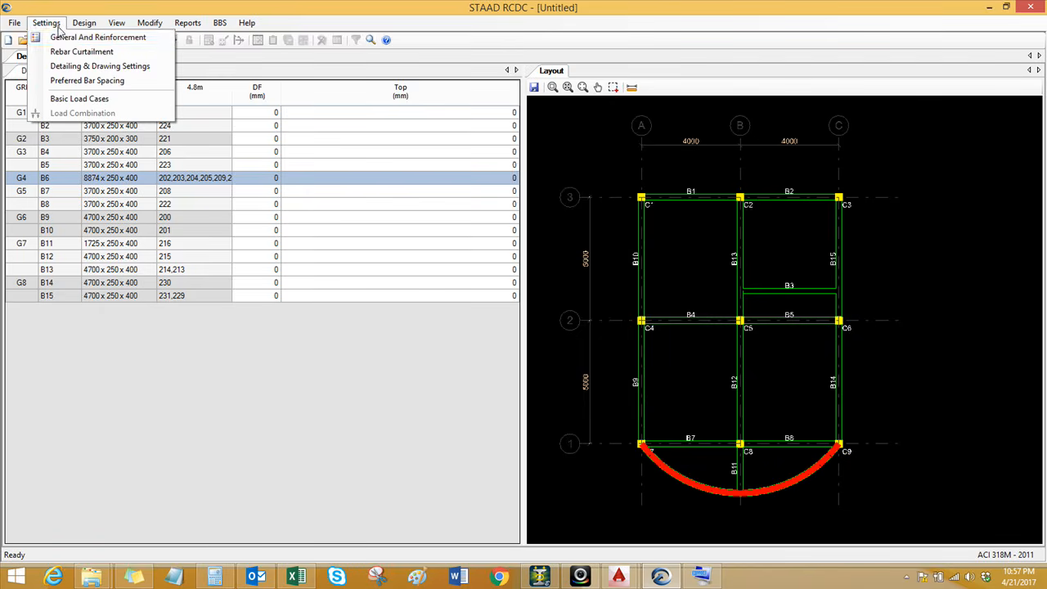
pyautogui.click(62, 38)
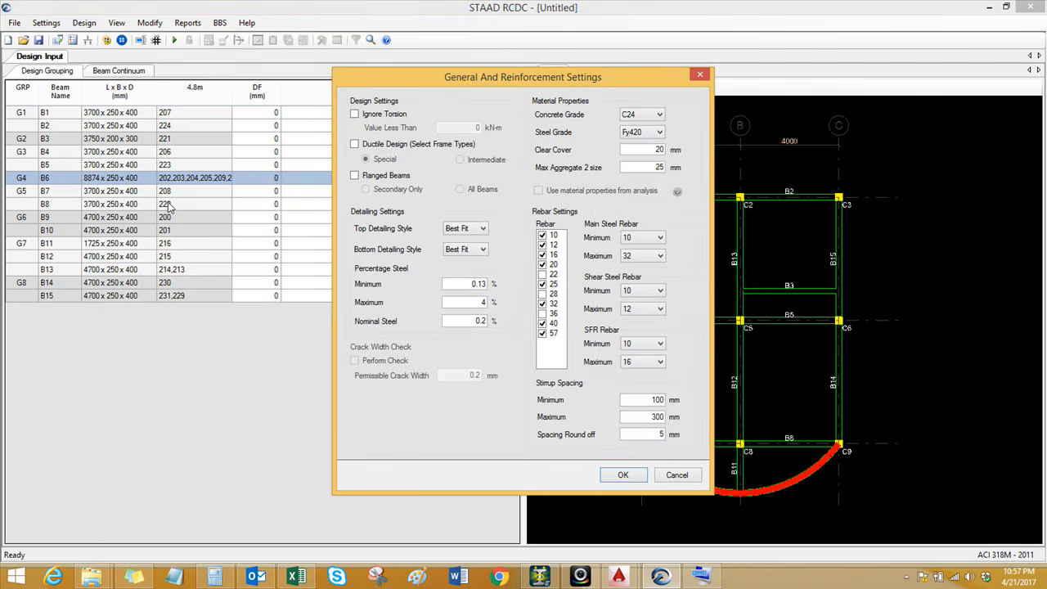
pyautogui.doubleClick(658, 150)
pyautogui.write('40')
pyautogui.doubleClick(659, 167)
pyautogui.write('20')
# Step: Set both the minimum and maximum main steel rebar sizes to 16
pyautogui.click(655, 238)
pyautogui.click(647, 266)
pyautogui.click(646, 256)
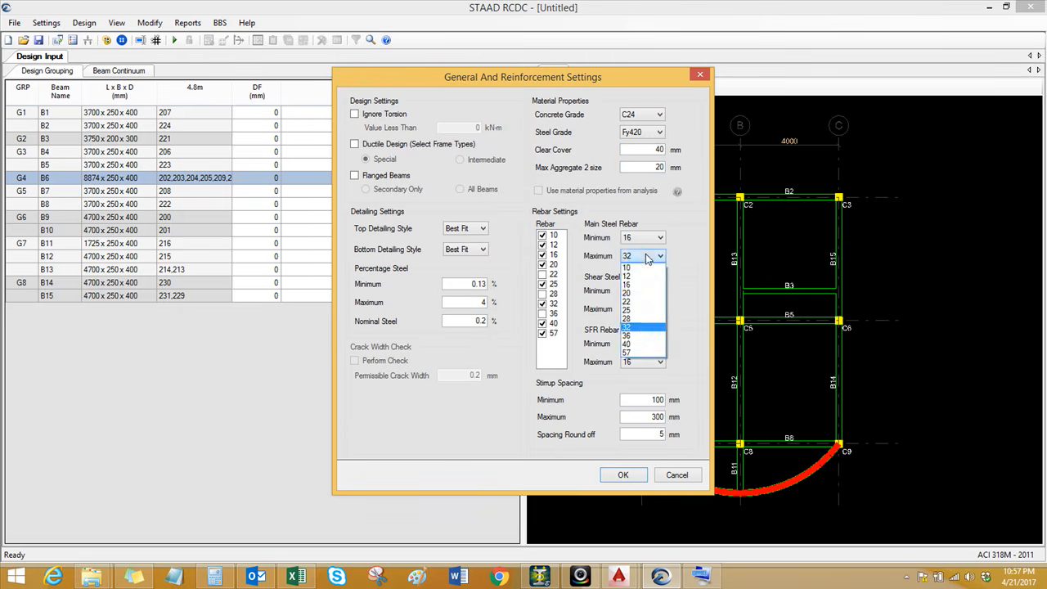
pyautogui.click(636, 285)
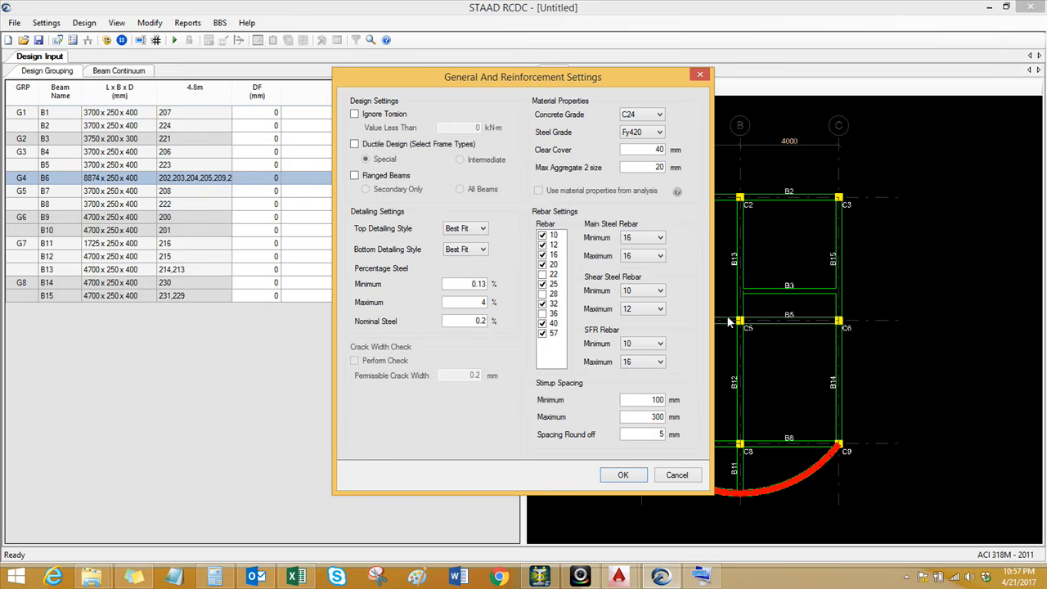
# Step: Try 20 as the maximum main steel rebar size and return it to 16
pyautogui.click(648, 259)
pyautogui.click(640, 293)
pyautogui.click(639, 259)
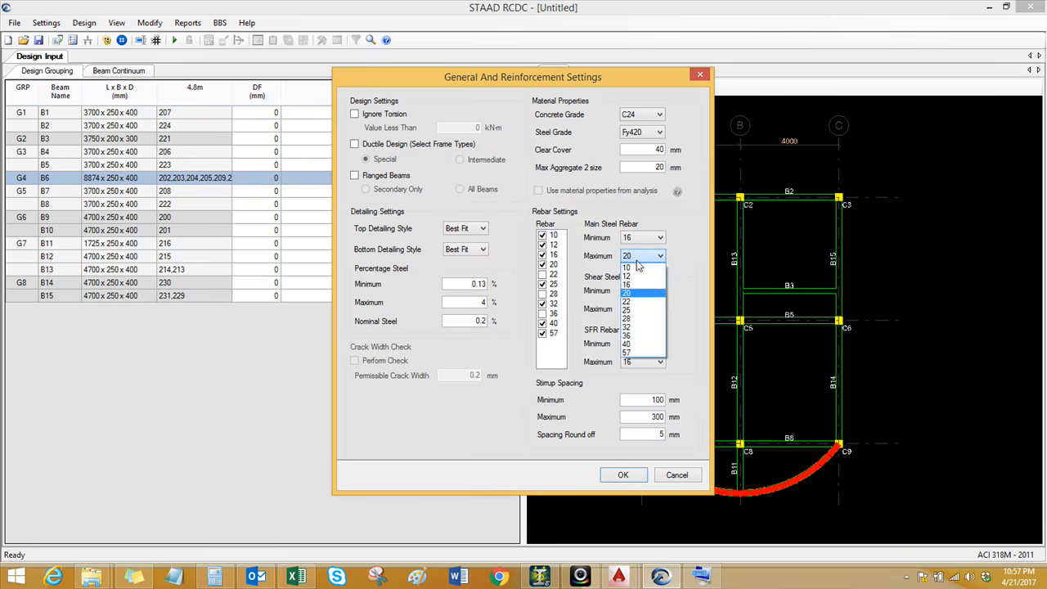
pyautogui.click(640, 286)
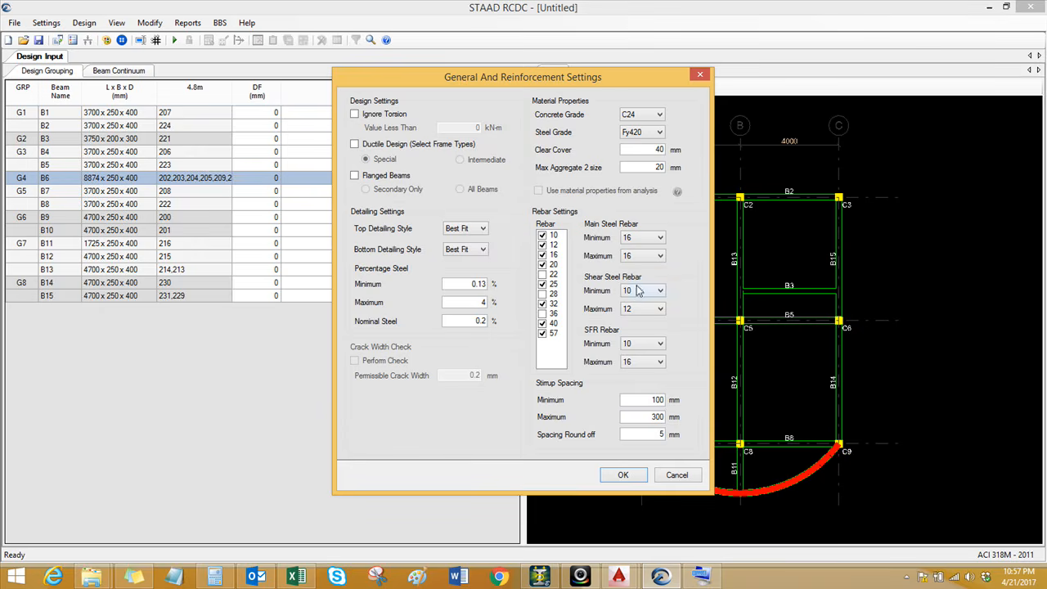
# Step: Enable ductile design with the Special frame type and apply the general and reinforcement settings
pyautogui.click(355, 144)
pyautogui.click(621, 476)
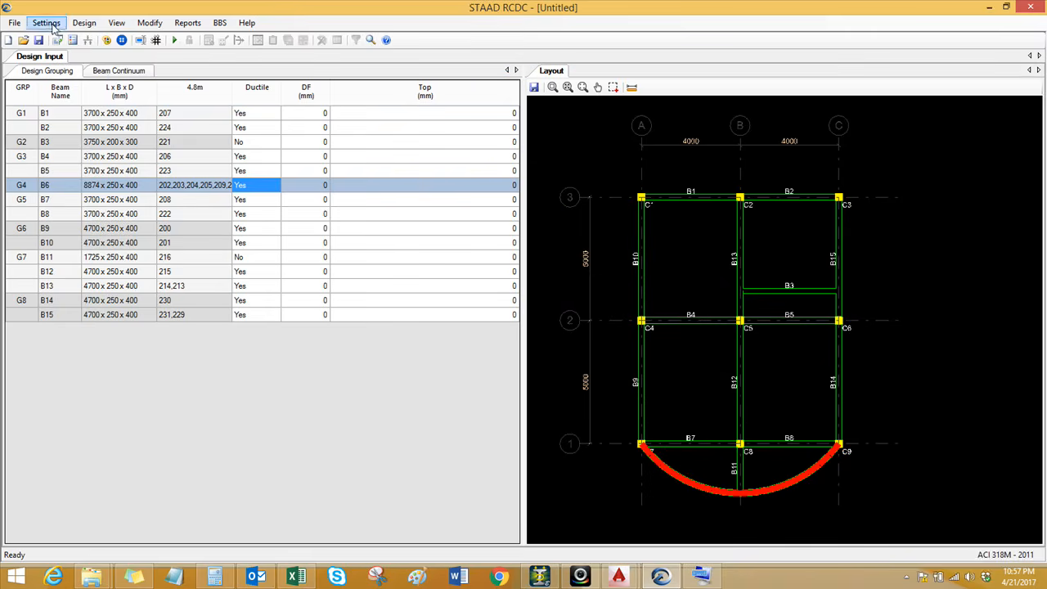
# Step: In the basic load cases, assign the Earthquake X type to LOAD 1: EX and Earthquake Z to LOAD 2: EZ
pyautogui.click(48, 23)
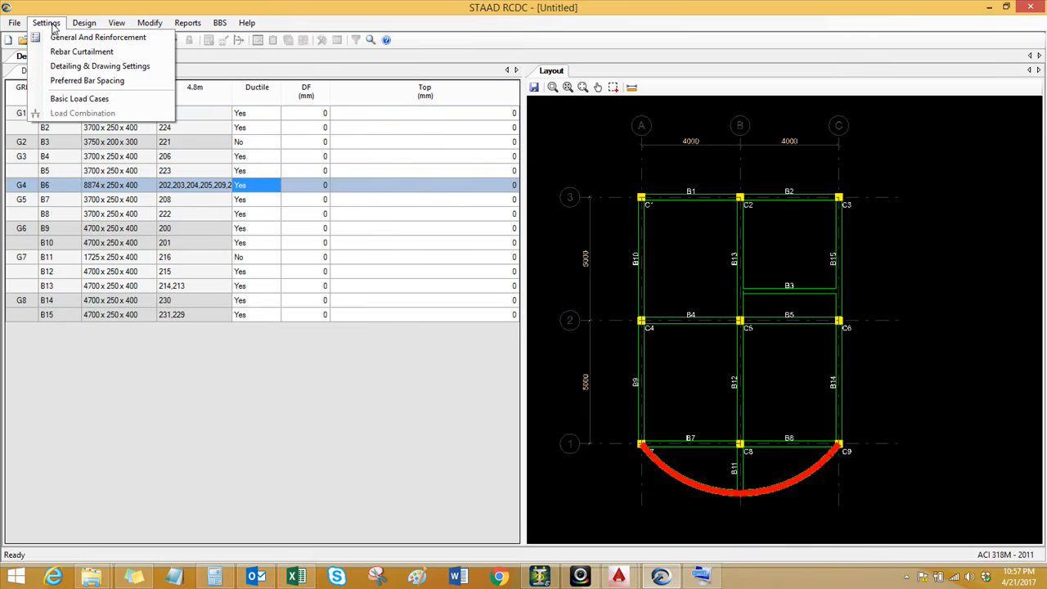
pyautogui.click(85, 99)
pyautogui.click(480, 175)
pyautogui.click(496, 177)
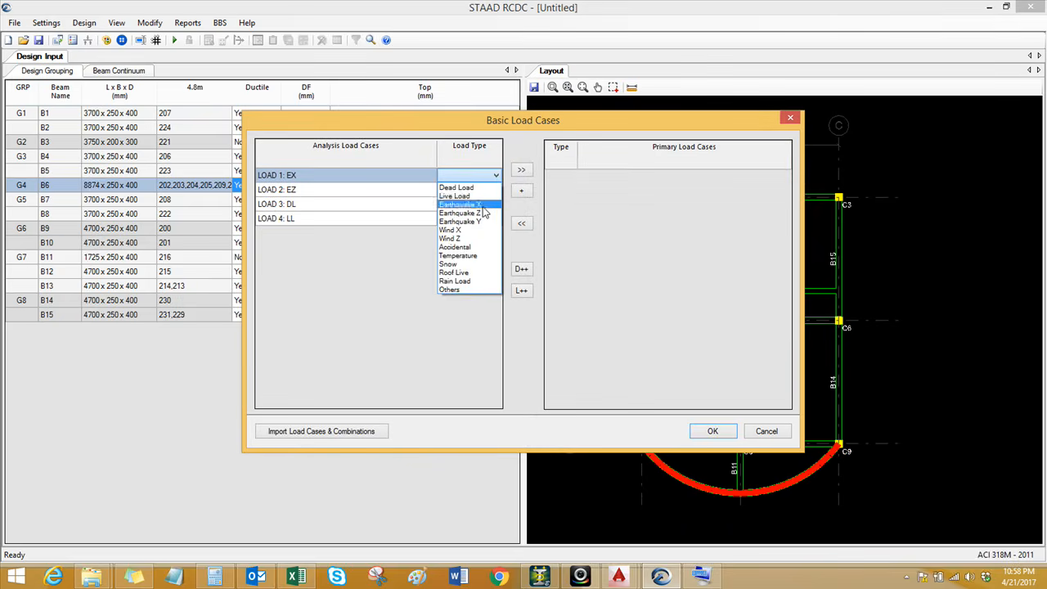
pyautogui.click(466, 204)
pyautogui.click(497, 189)
pyautogui.click(495, 190)
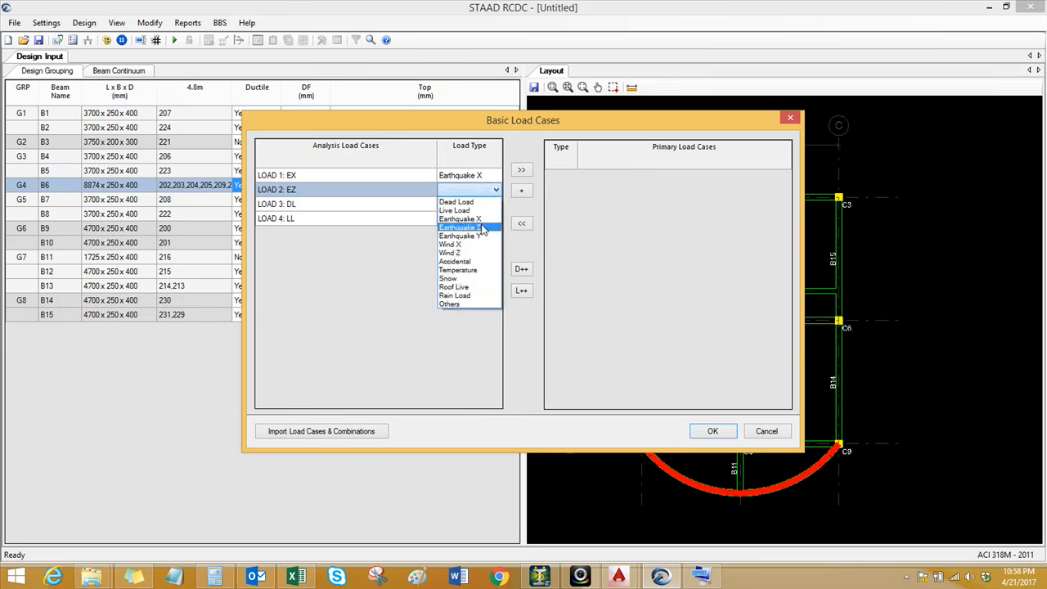
pyautogui.click(481, 228)
# Step: Assign the Dead Load type to LOAD 3: DL and the Live Load type to LOAD 4: LL
pyautogui.click(494, 206)
pyautogui.click(494, 208)
pyautogui.click(484, 224)
pyautogui.click(489, 210)
pyautogui.click(456, 216)
pyautogui.click(490, 219)
pyautogui.click(496, 218)
pyautogui.click(471, 239)
# Step: Add all four analysis load cases to the primary load cases and apply them
pyautogui.moveTo(419, 175); pyautogui.dragTo(409, 219)
pyautogui.click(521, 170)
pyautogui.click(712, 431)
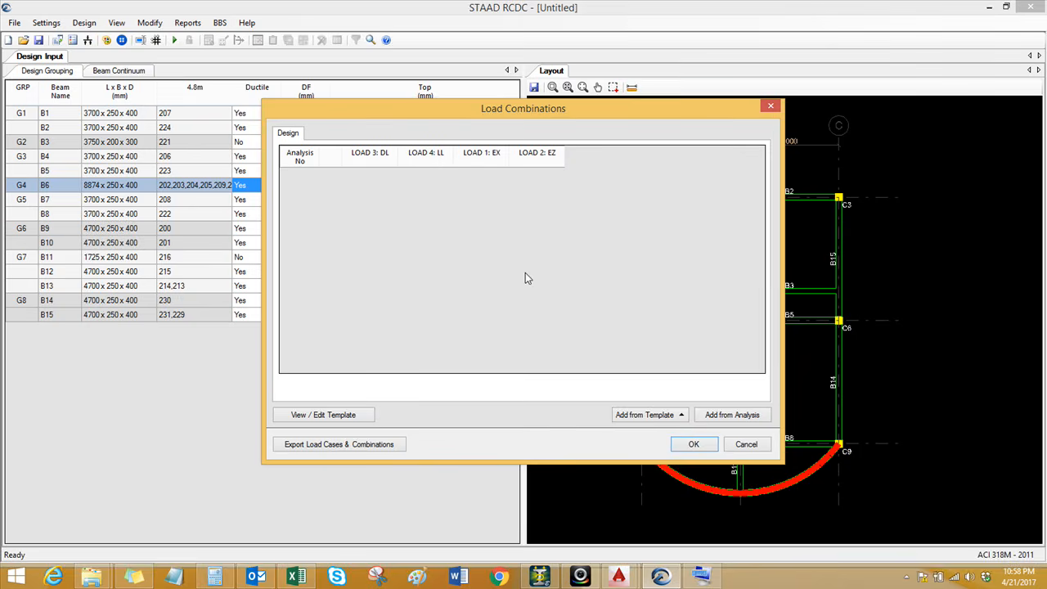
# Step: Add the load combinations from the analysis, exclude combinations 5 to 8 from the design, and apply the set
pyautogui.click(727, 419)
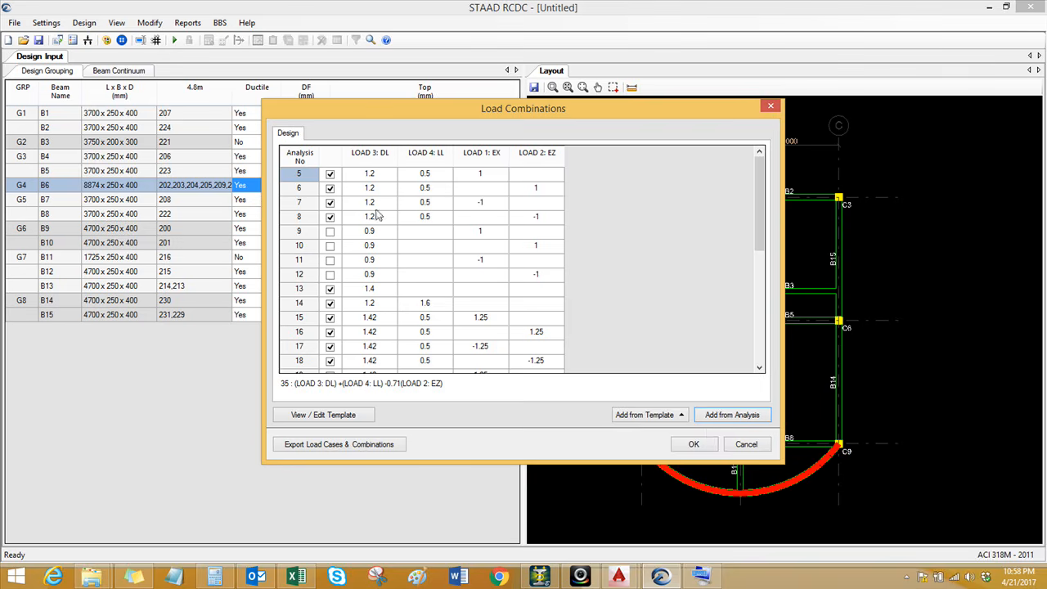
pyautogui.click(330, 174)
pyautogui.click(329, 188)
pyautogui.click(330, 202)
pyautogui.click(329, 217)
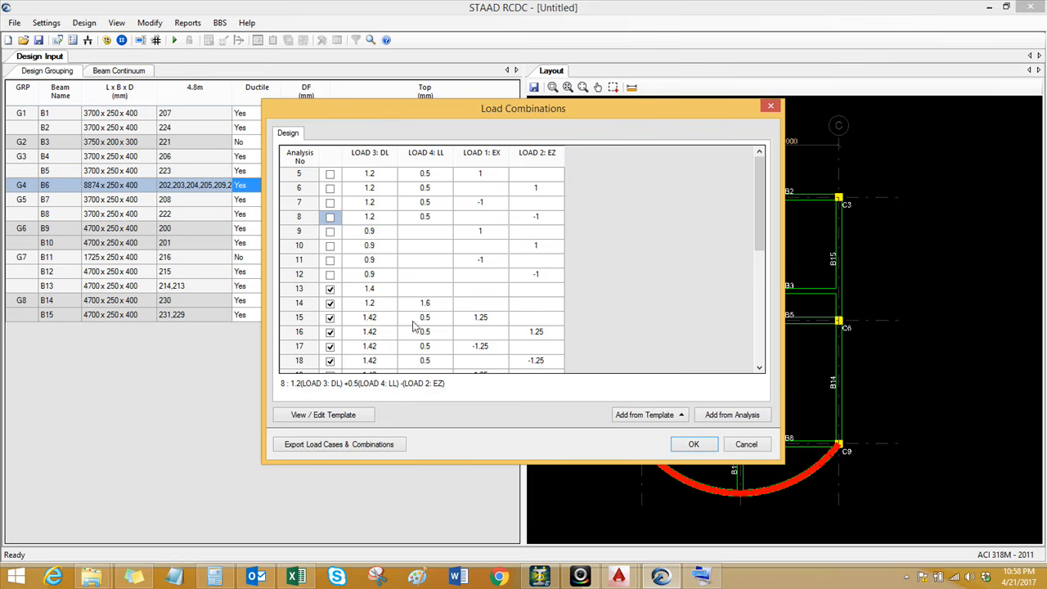
pyautogui.press('ctrl')
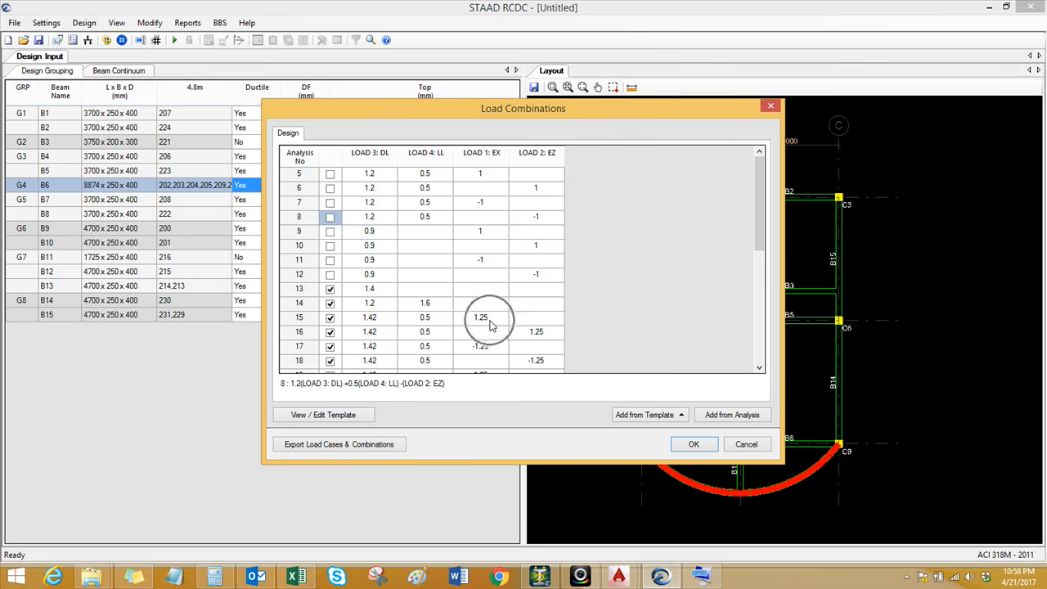
pyautogui.moveTo(761, 221); pyautogui.dragTo(758, 260)
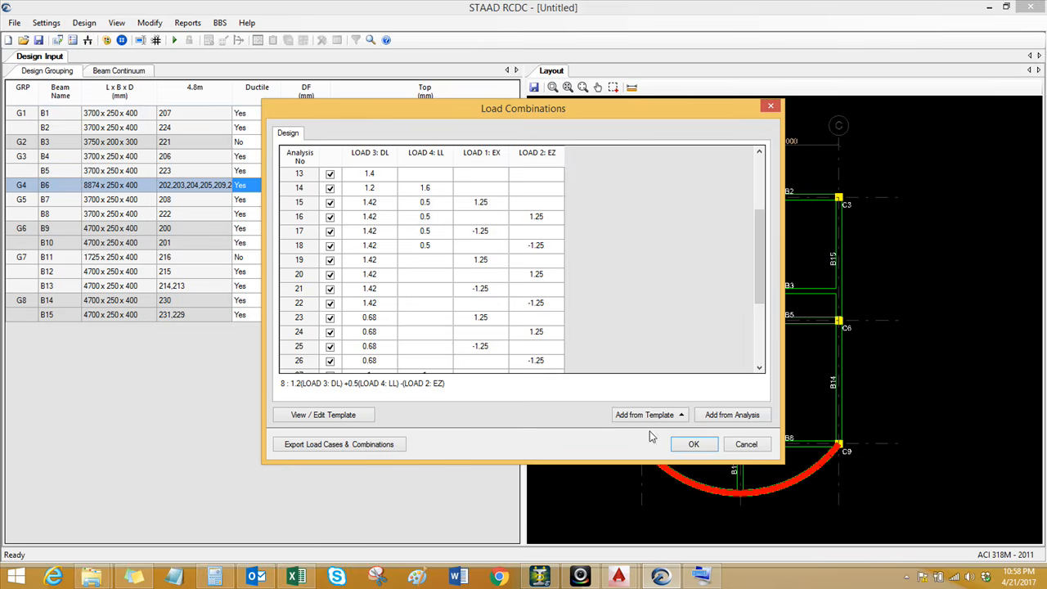
pyautogui.click(694, 444)
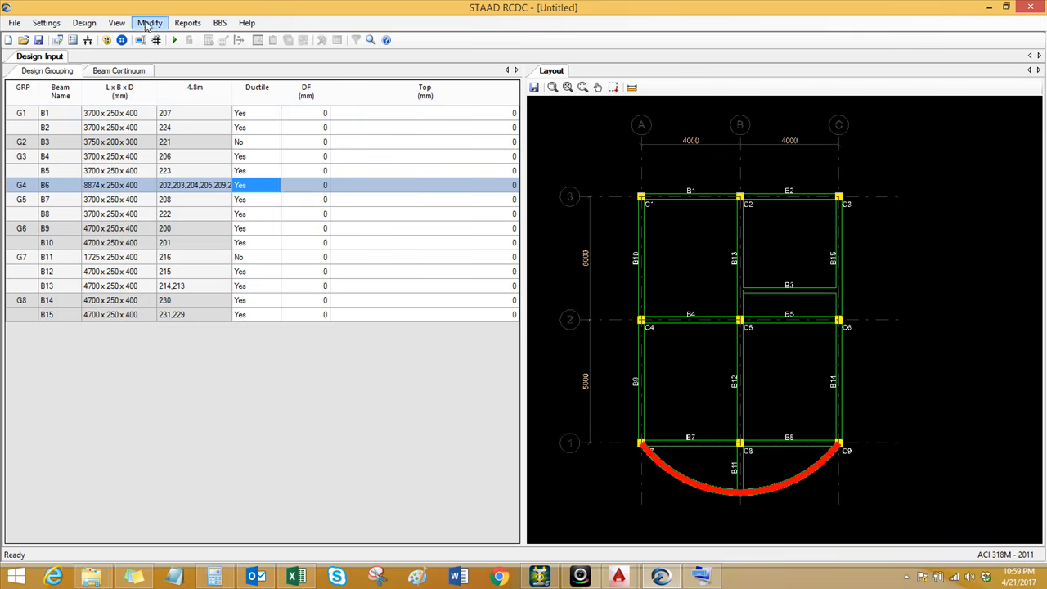
# Step: Run the design for all the 4.8 m level beam groups and dismiss the exceptions list
pyautogui.click(84, 23)
pyautogui.click(97, 36)
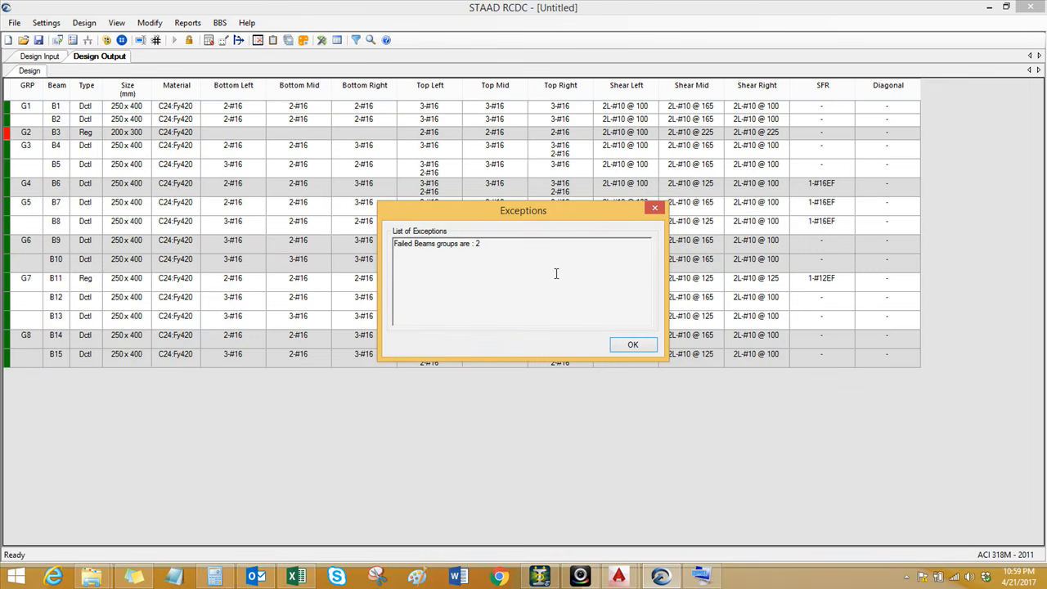
pyautogui.click(632, 343)
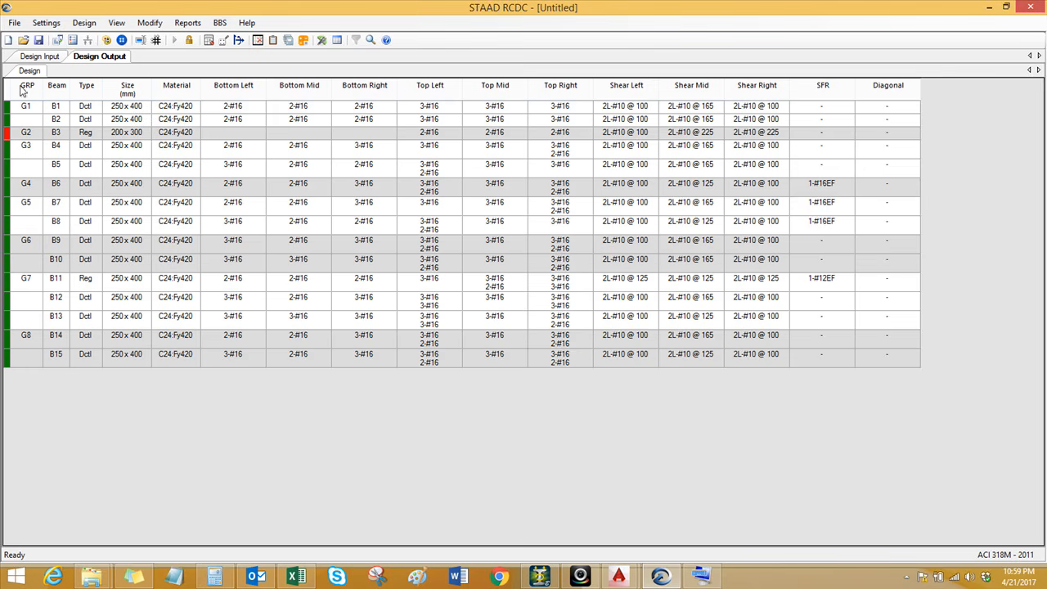
# Step: Review the Failure Diagnostics report for the failed beam group and return to the design results
pyautogui.click(187, 23)
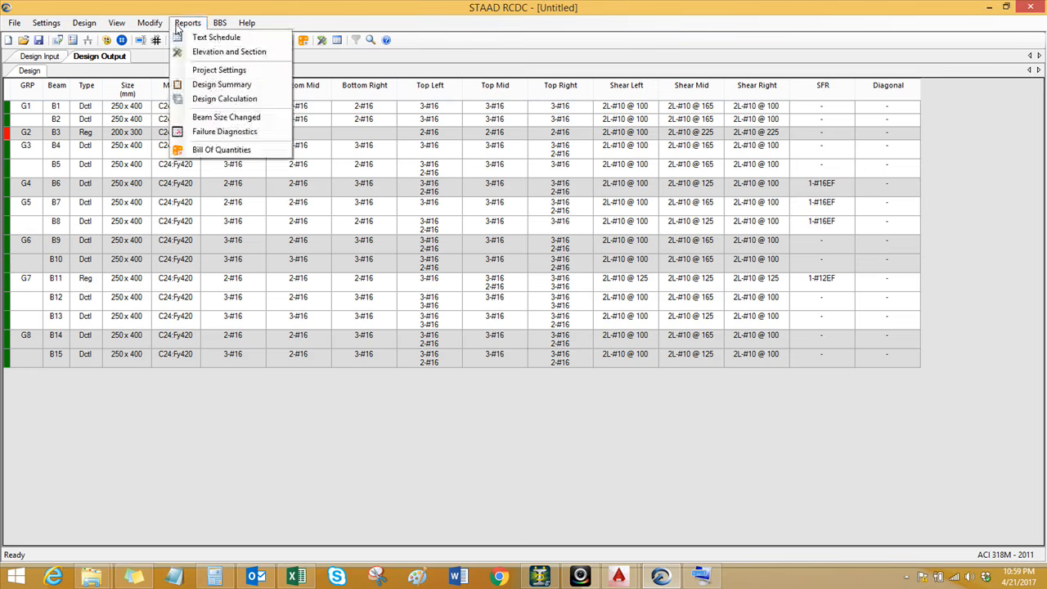
pyautogui.click(232, 135)
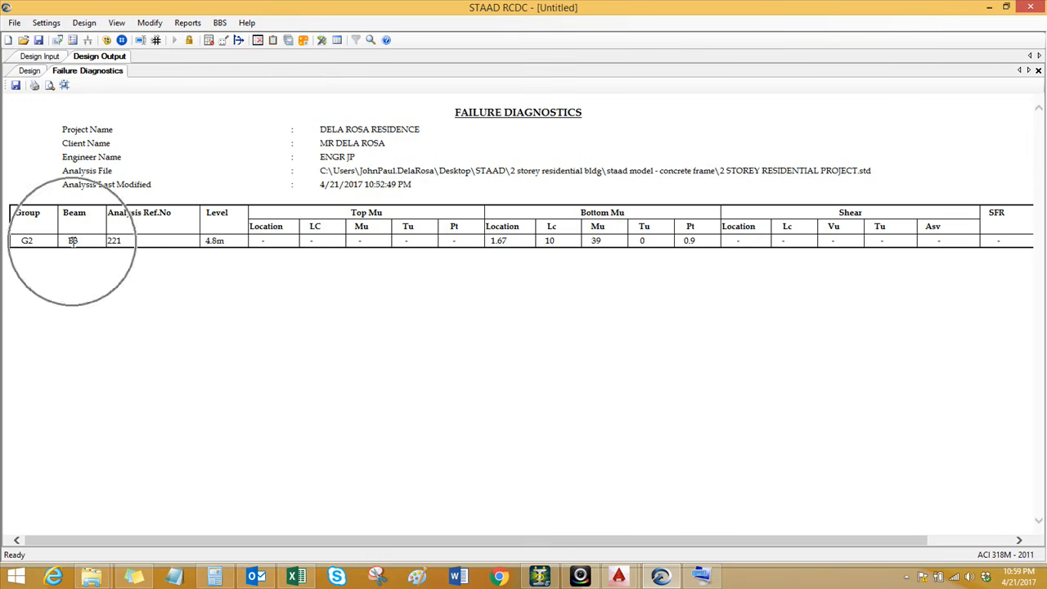
pyautogui.click(30, 71)
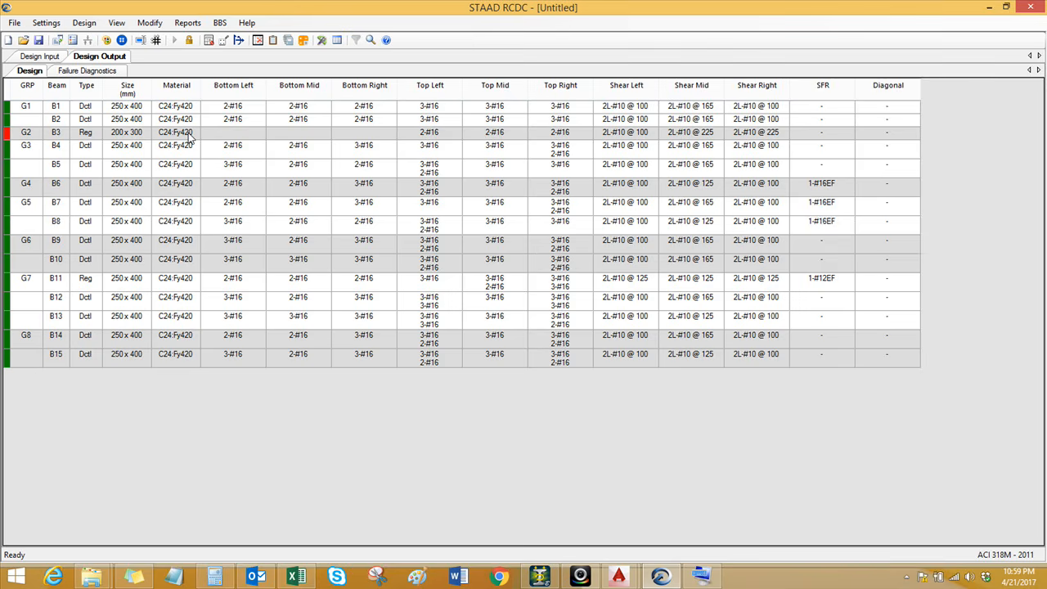
pyautogui.click(49, 25)
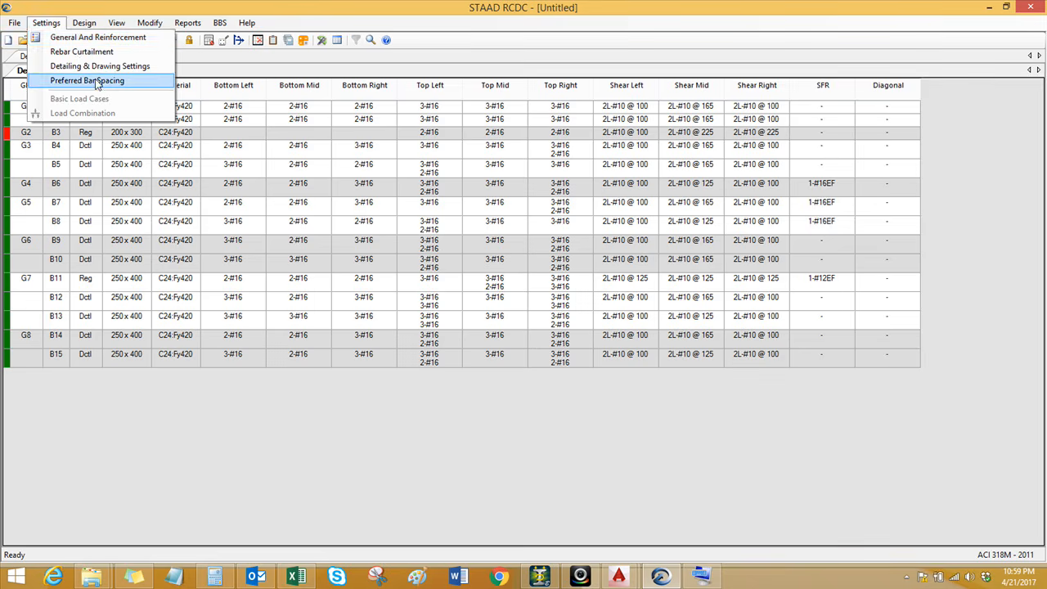
pyautogui.click(205, 4)
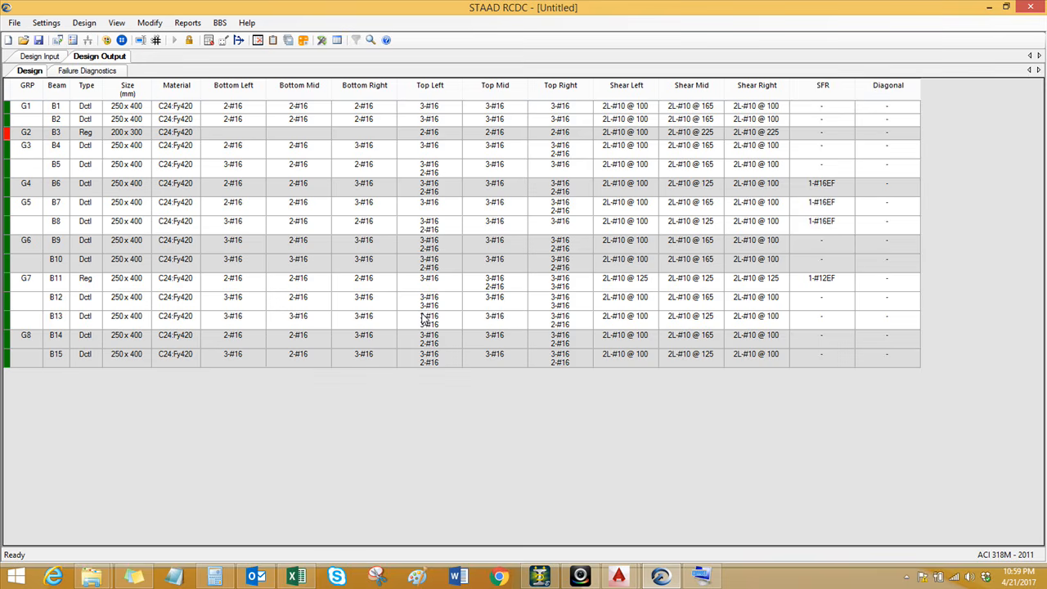
pyautogui.click(127, 143)
pyautogui.press('ctrl')
pyautogui.press('ctrl')
pyautogui.press('ctrl')
pyautogui.press('ctrl')
# Step: Redesign beam group G2 with the depth of beam B3 set to 350 mm and accept the new design
pyautogui.rightClick(27, 136)
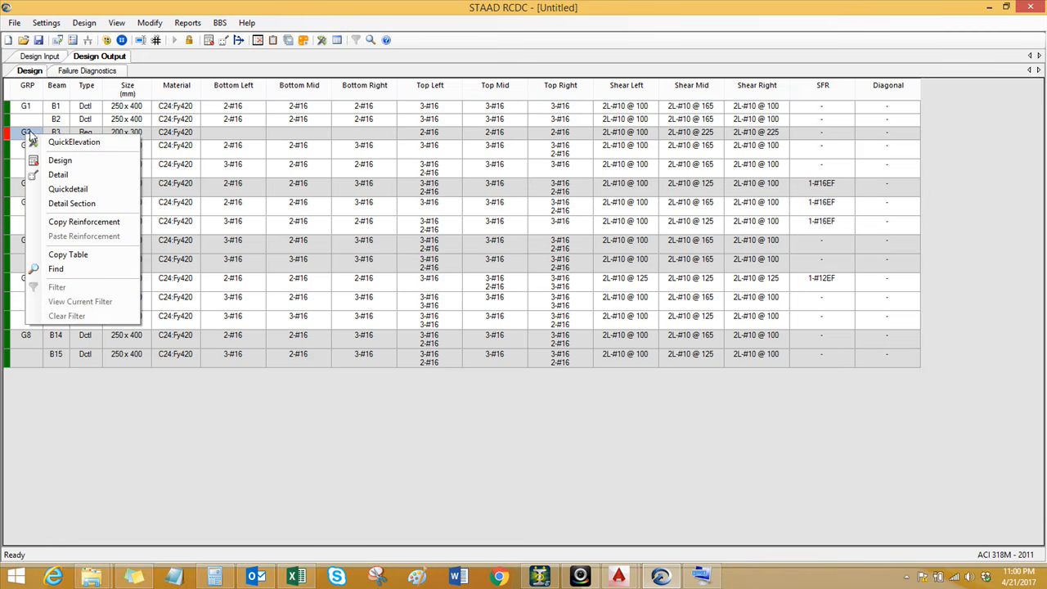
pyautogui.click(57, 160)
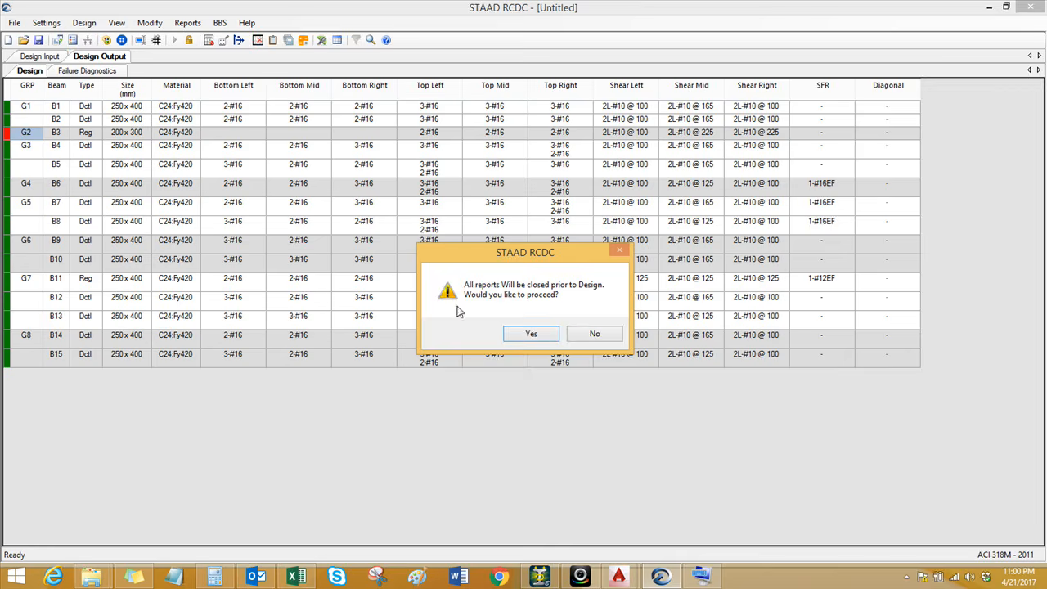
pyautogui.click(520, 337)
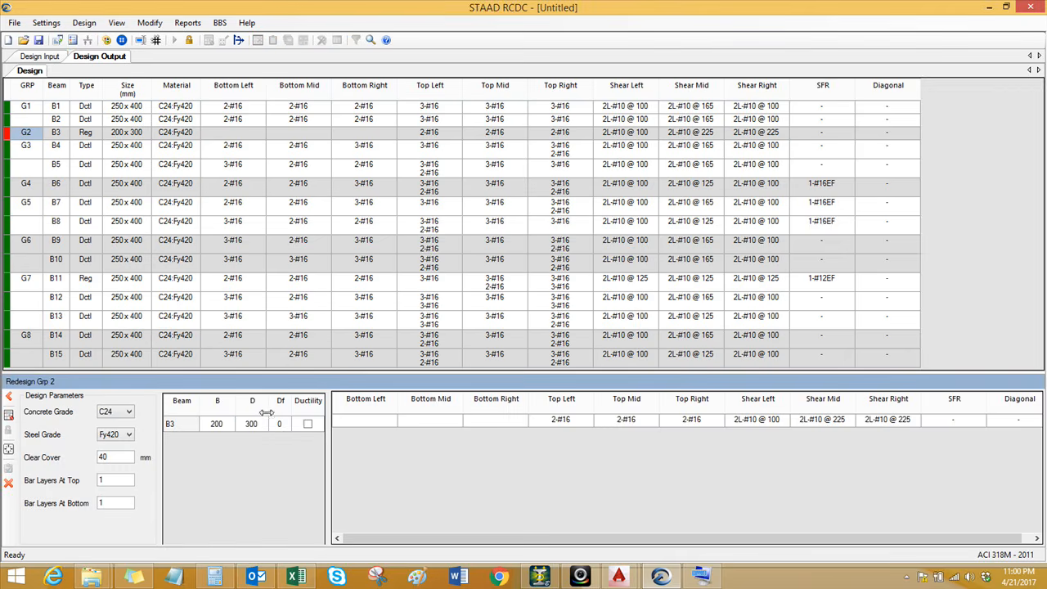
pyautogui.doubleClick(260, 426)
pyautogui.write('350')
pyautogui.click(9, 418)
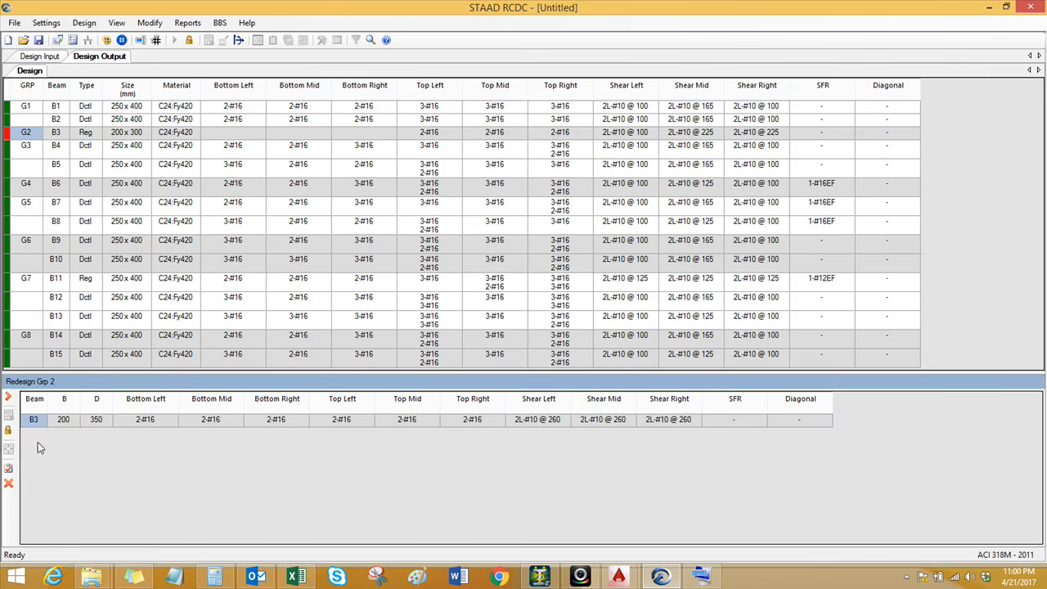
pyautogui.click(8, 469)
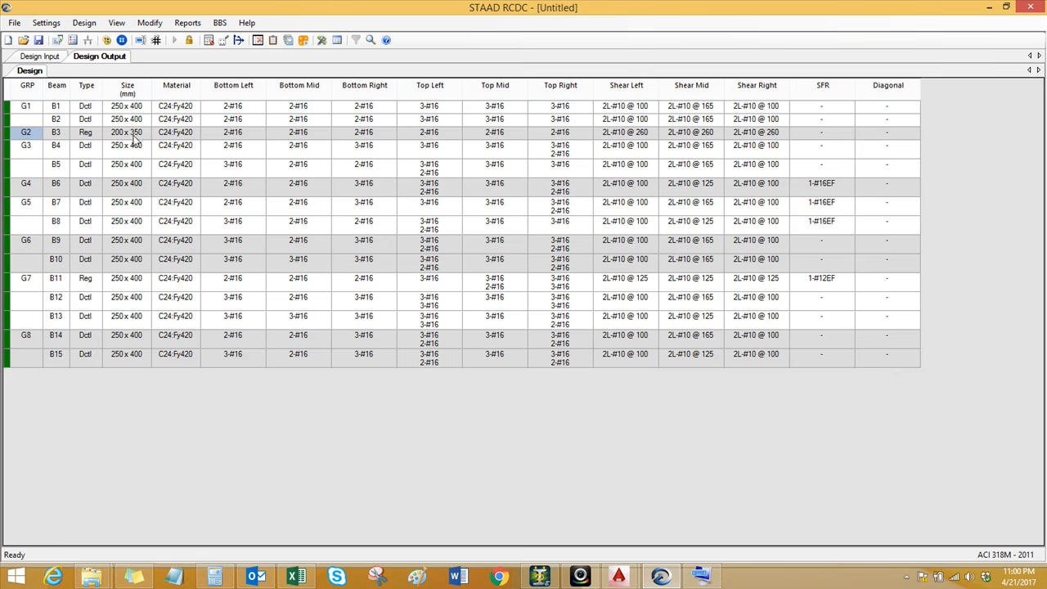
pyautogui.click(13, 23)
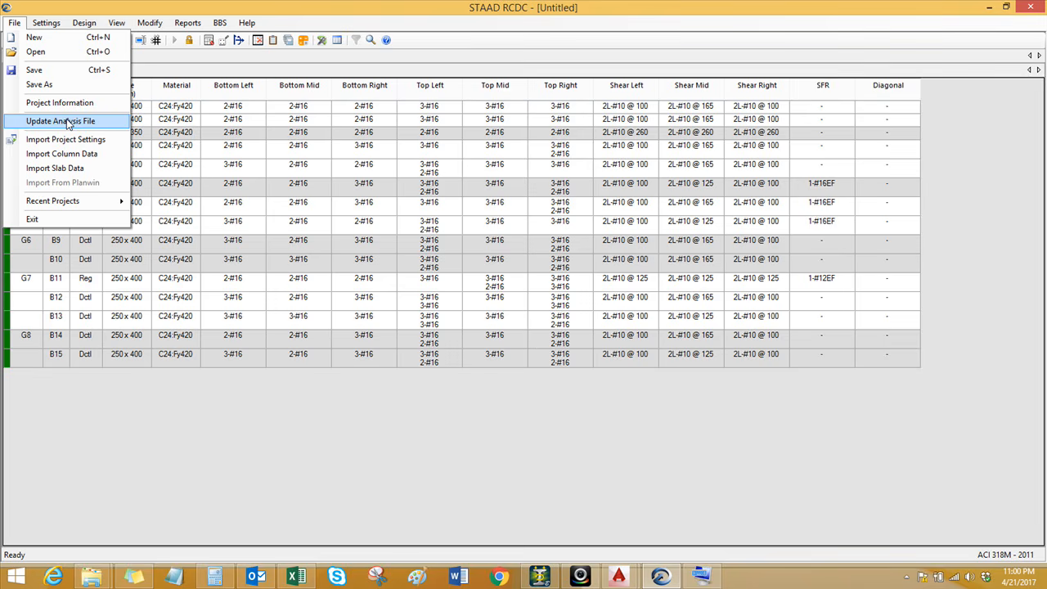
pyautogui.click(472, 11)
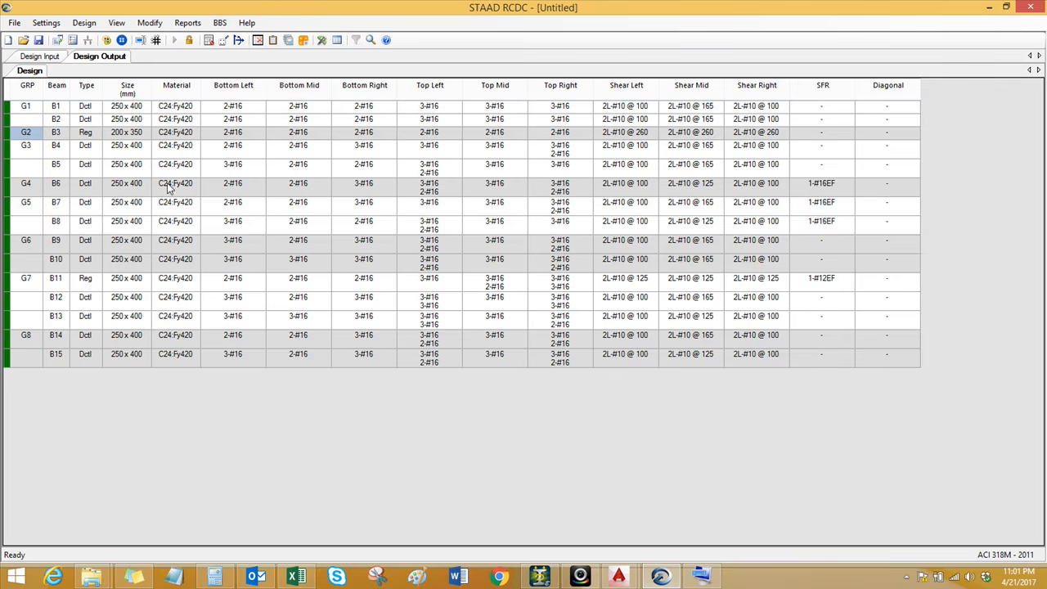
# Step: Go back to the design input and locate beam B3 on the layout plan
pyautogui.click(52, 58)
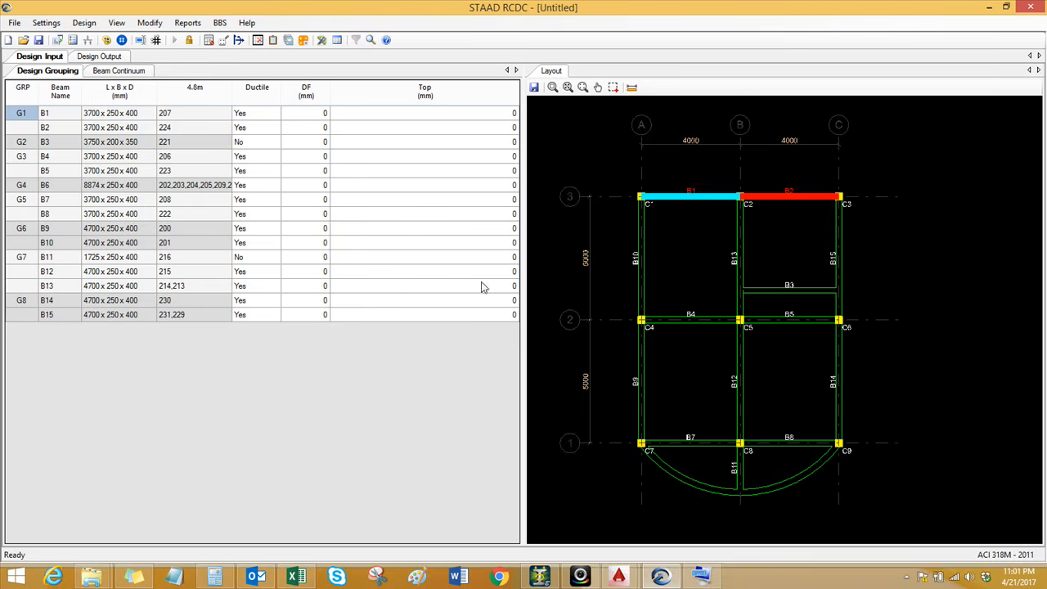
pyautogui.click(762, 291)
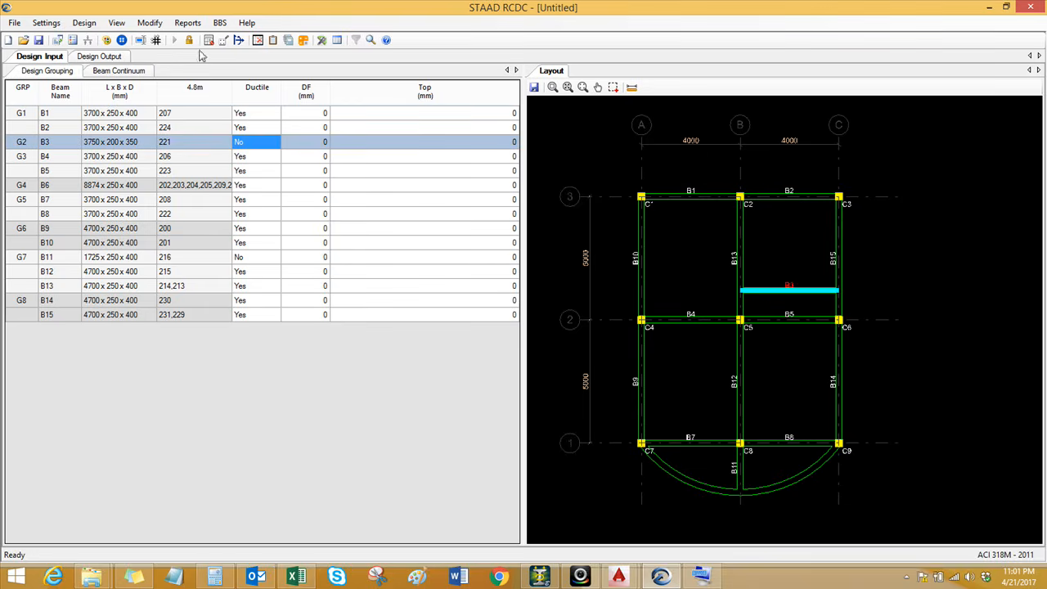
# Step: Save the project as 2F BEAM DESIGN in the staad model - concrete frame folder
pyautogui.click(39, 39)
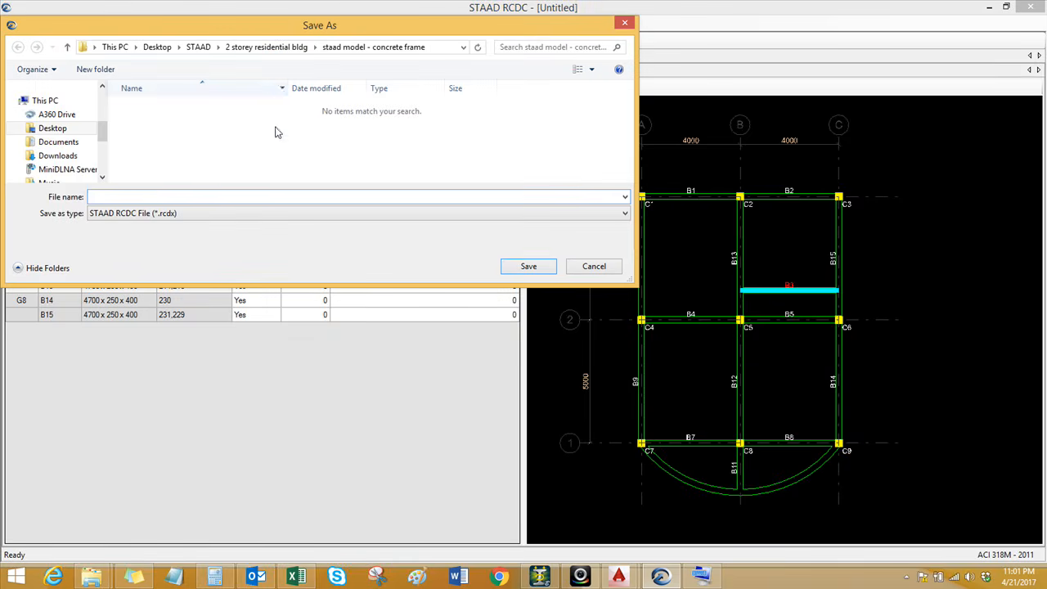
pyautogui.write('BEAM DESIGN')
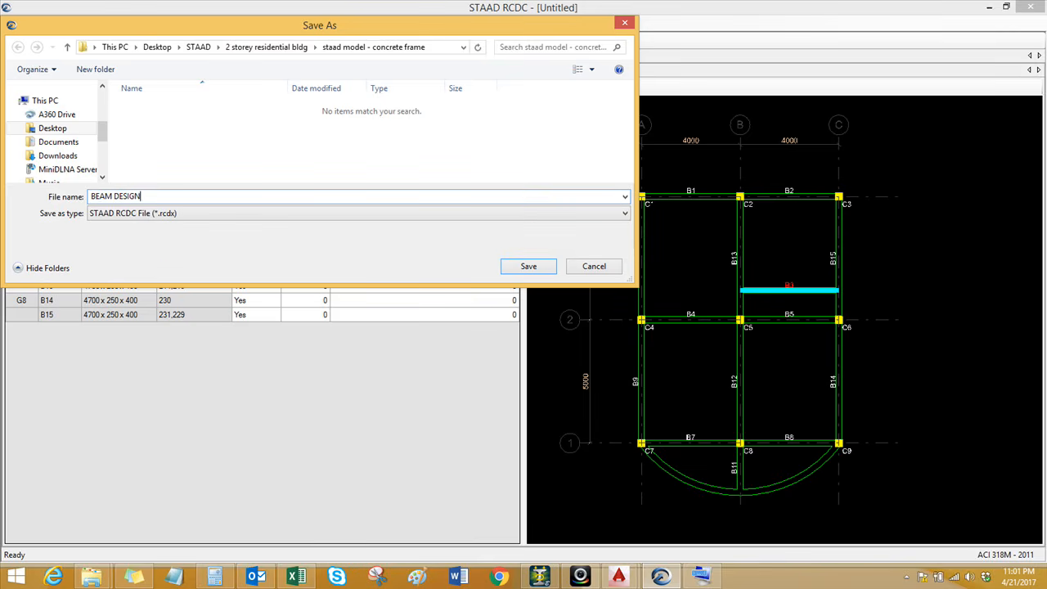
pyautogui.click(95, 197)
pyautogui.write('1')
pyautogui.press('BackSpace')
pyautogui.press('Left')
pyautogui.write('2F')
pyautogui.click(512, 267)
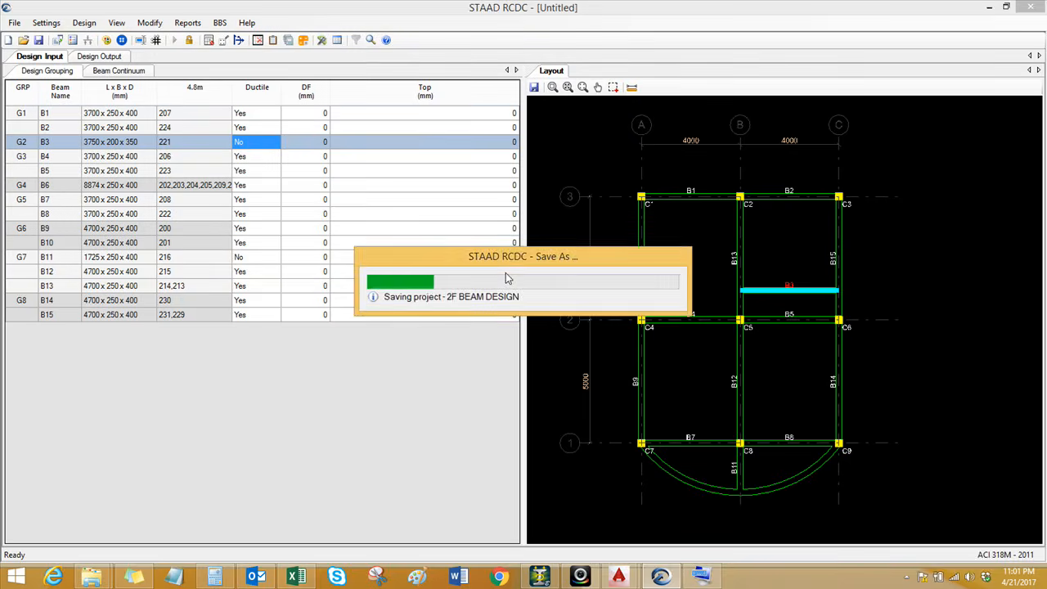
# Step: Start exporting the layout plan, creating and opening a new folder named RCDC DGWS inside the STAAD folder
pyautogui.click(534, 87)
pyautogui.click(198, 46)
pyautogui.rightClick(167, 149)
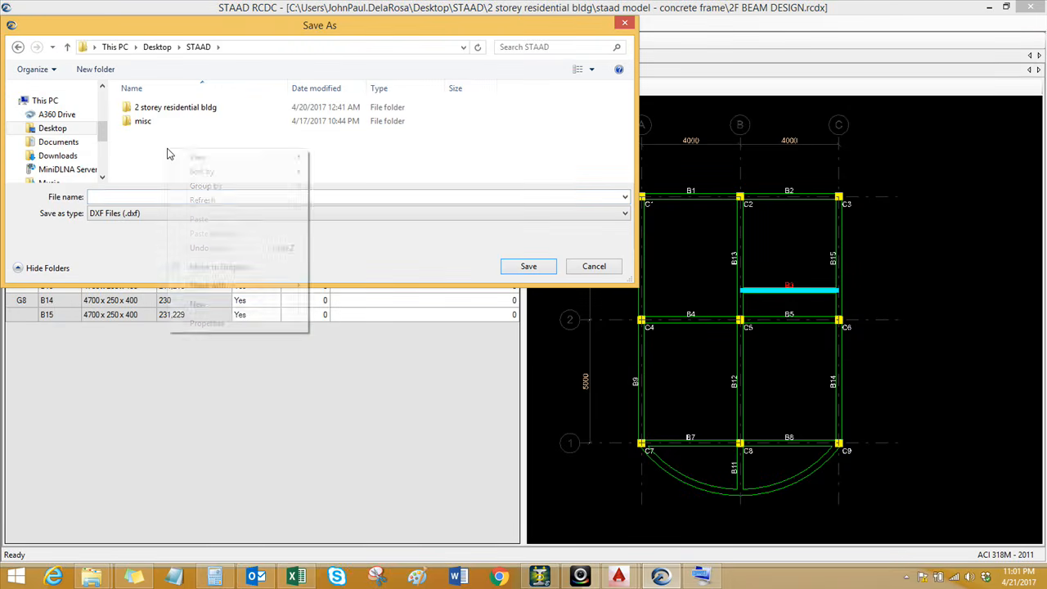
pyautogui.moveTo(266, 307)
pyautogui.click(315, 301)
pyautogui.write('DGWS')
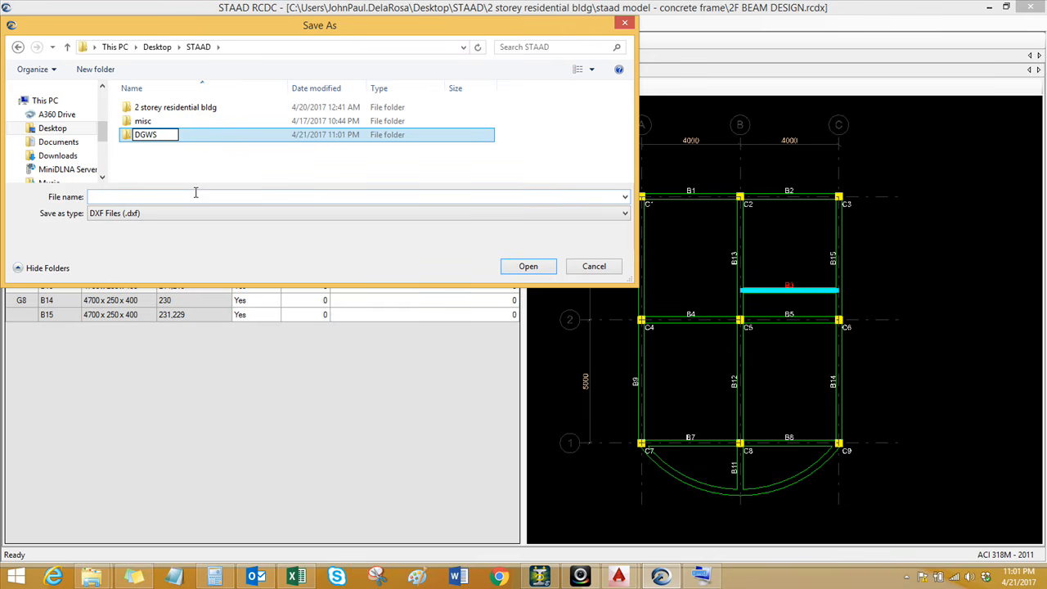
pyautogui.press('Left')
pyautogui.press('Left')
pyautogui.press('Left')
pyautogui.press('Left')
pyautogui.write('RCDC')
pyautogui.press('Return')
pyautogui.press('Return')
# Step: Save the layout plan as a DXF file named 2F BEAM
pyautogui.click(155, 198)
pyautogui.write('2')
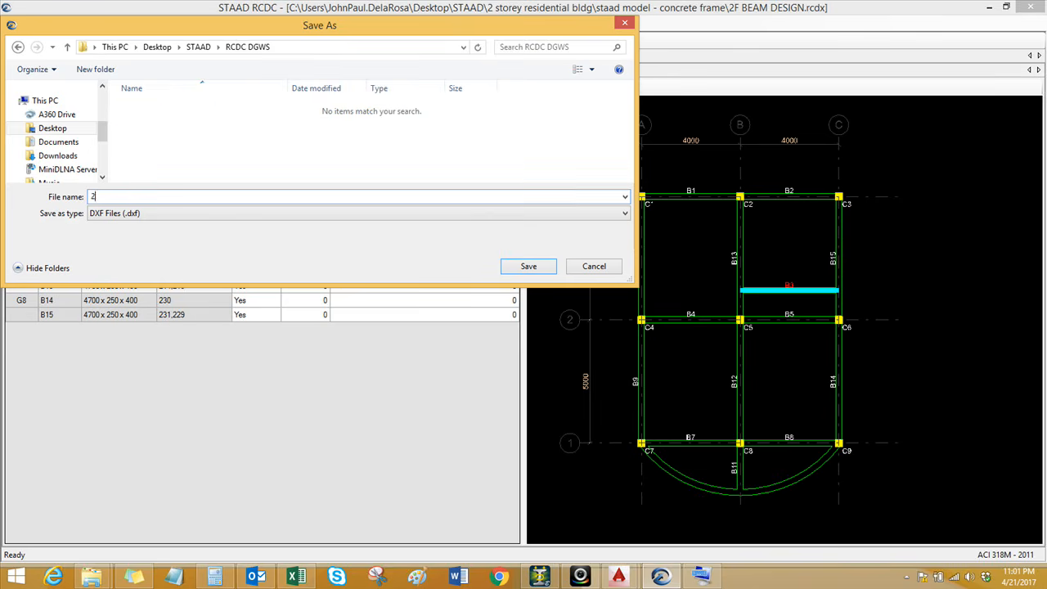
pyautogui.write('F BEAM')
pyautogui.click(542, 266)
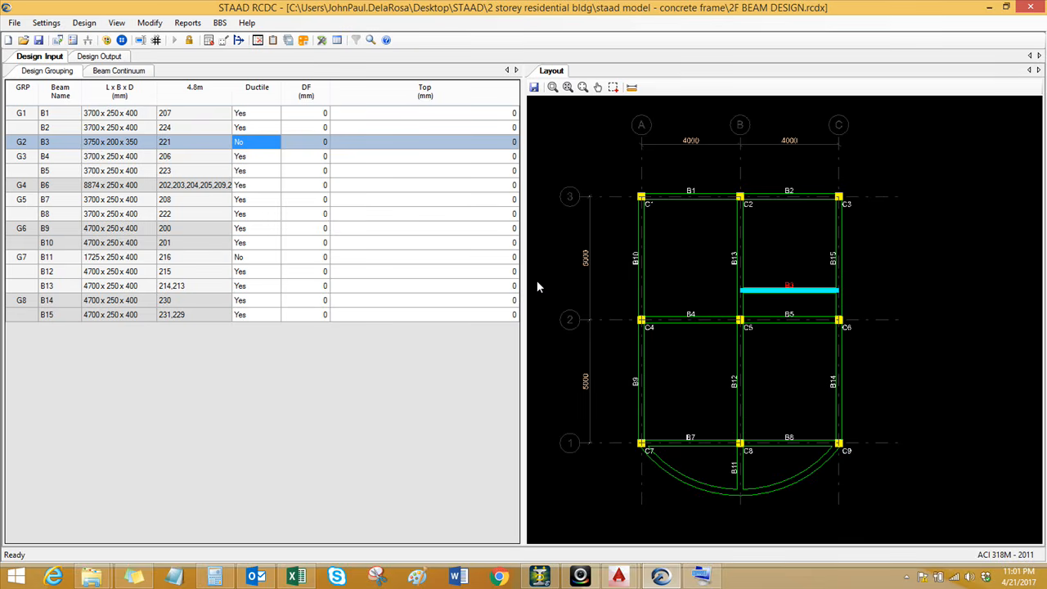
# Step: Generate the text schedule of the designed beams as Type 1 with all beams ungrouped
pyautogui.click(185, 23)
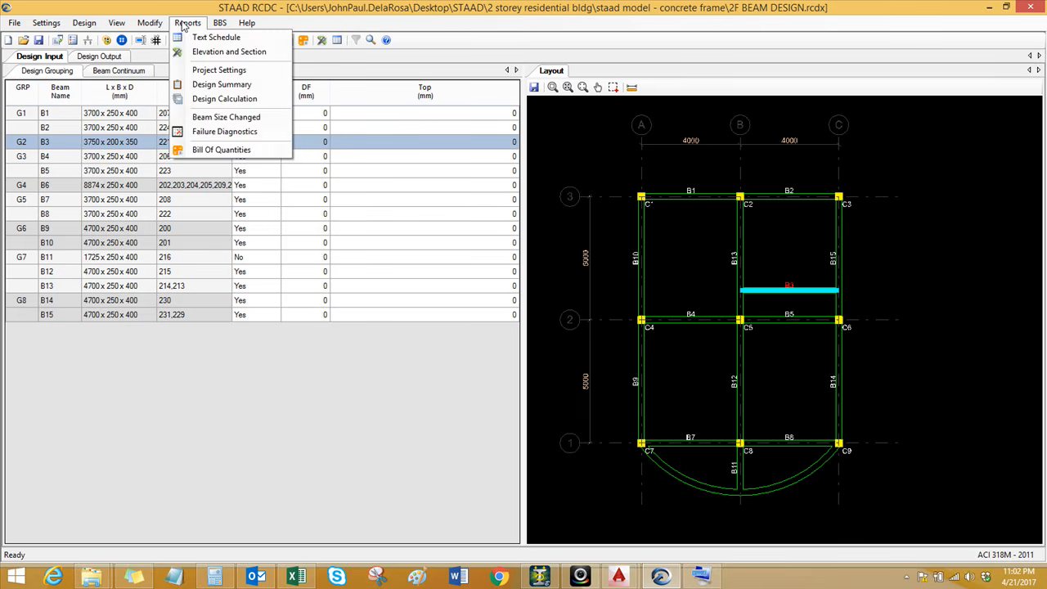
pyautogui.click(206, 38)
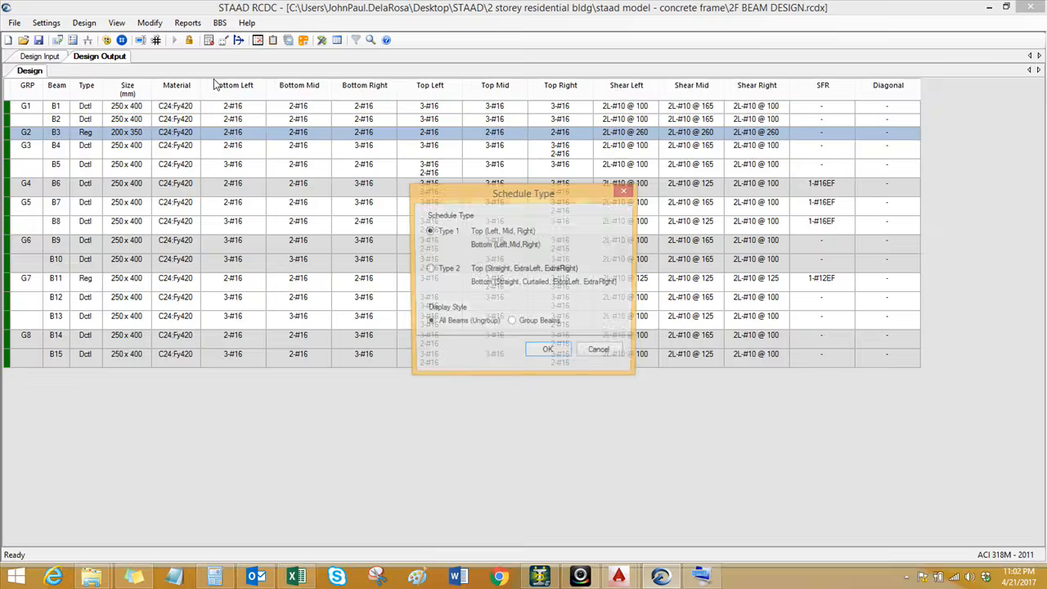
pyautogui.click(544, 355)
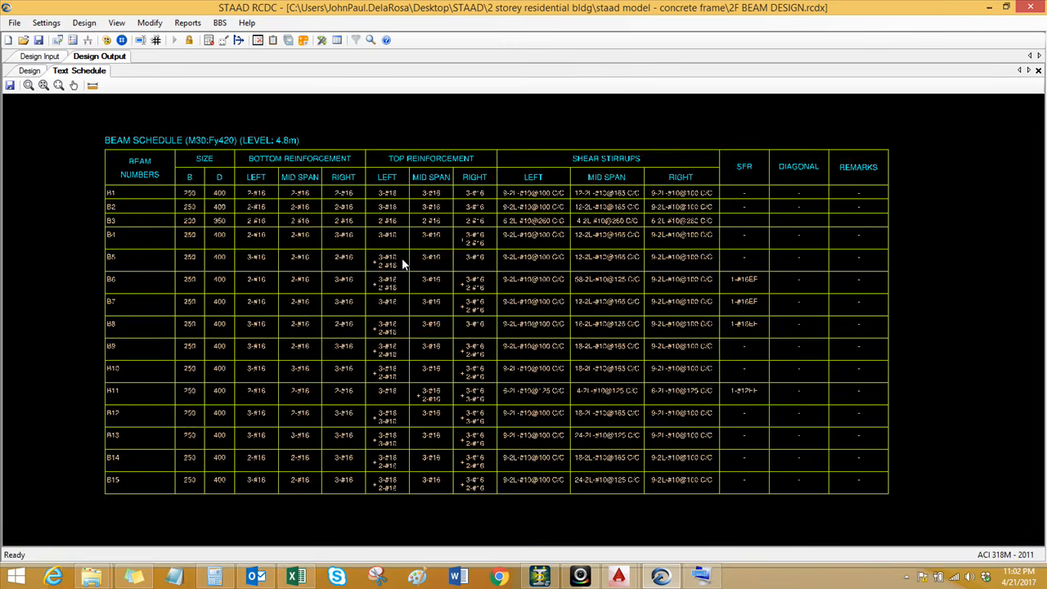
# Step: Save the beam text schedule as a DXF file named 2F BEAM SCHED in the RCDC DGWS folder
pyautogui.scroll(1, 401, 259)
pyautogui.moveTo(353, 239); pyautogui.dragTo(353, 230, button='middle')
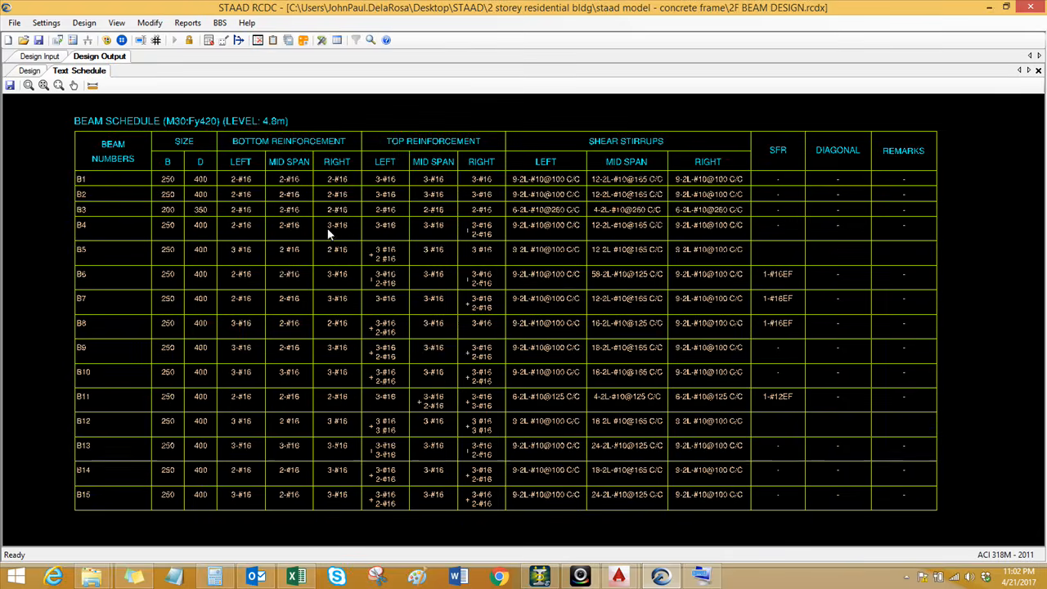
pyautogui.click(10, 86)
pyautogui.click(155, 109)
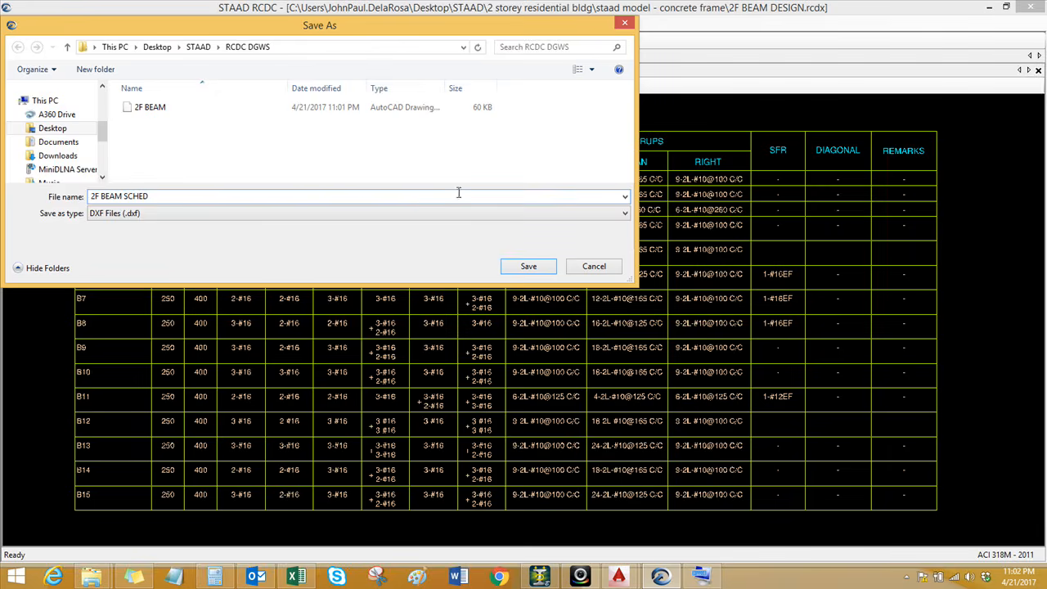
pyautogui.click(527, 266)
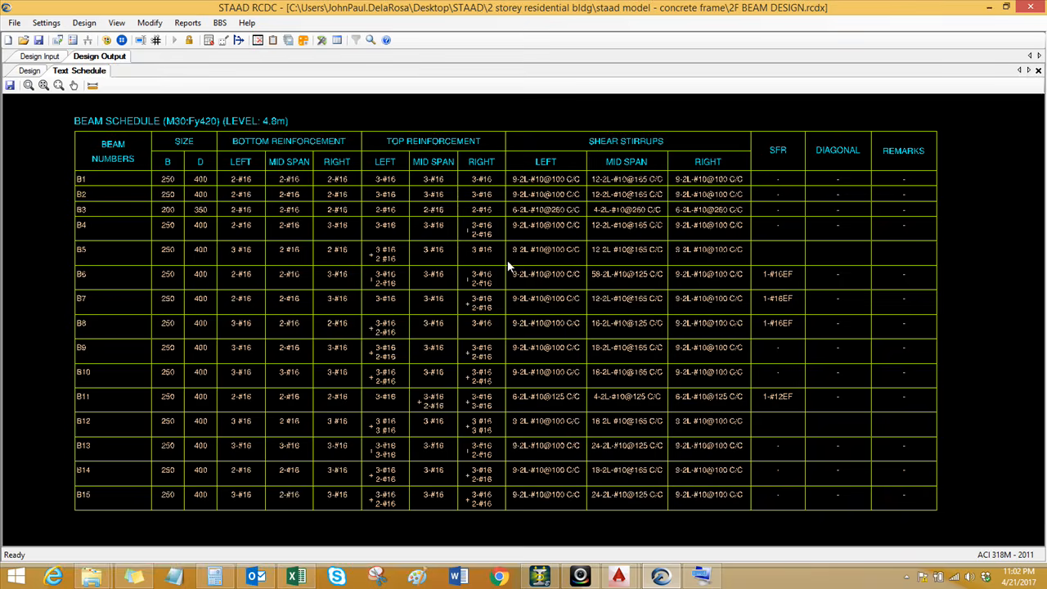
# Step: Switch to AutoCAD and bring up the Final Dwgs drawing
pyautogui.moveTo(583, 577)
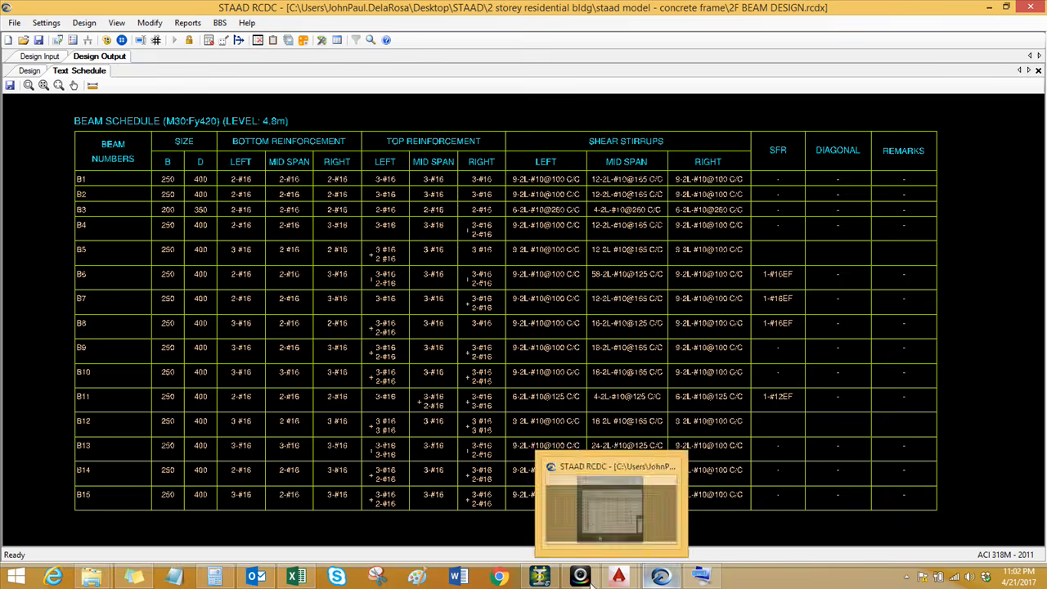
pyautogui.click(589, 471)
pyautogui.click(590, 469)
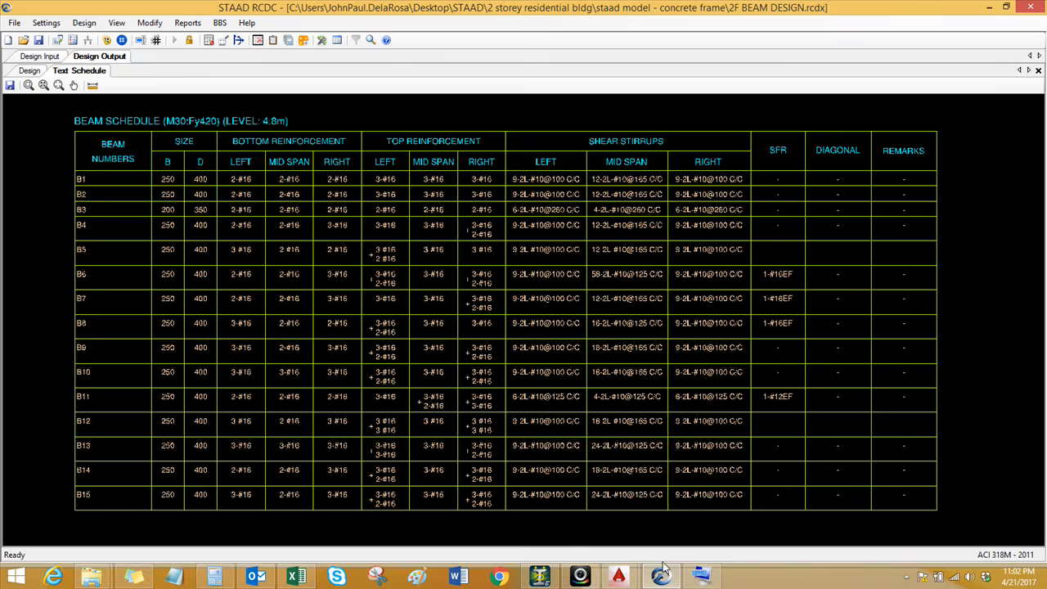
pyautogui.click(620, 578)
pyautogui.click(694, 522)
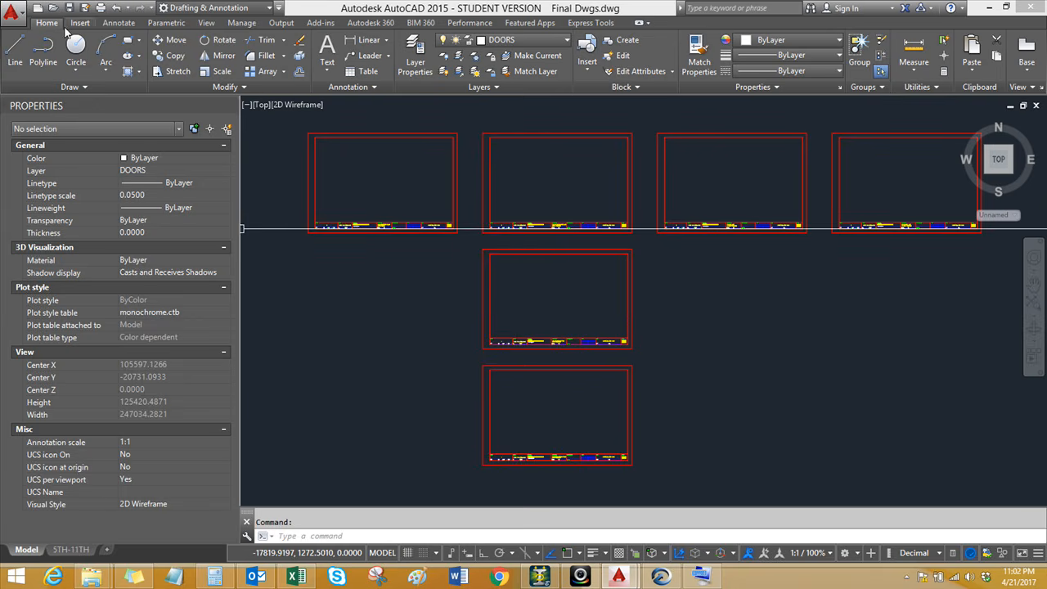
# Step: Open the DXF files 2F BEAM SCHED and 2F BEAM together from the RCDC DGWS folder
pyautogui.hotkey('ctrl', 'o')
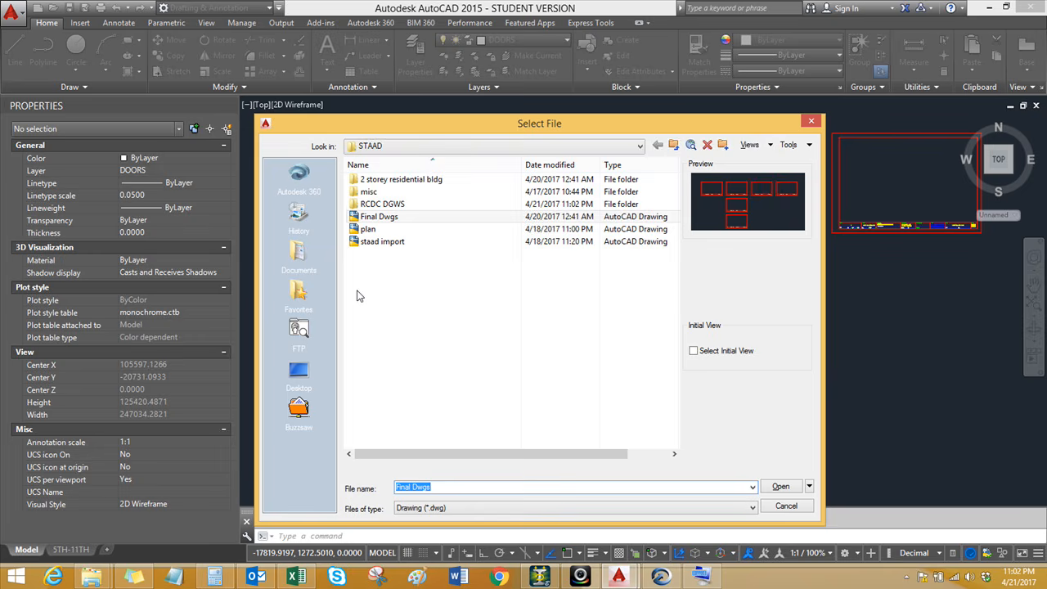
pyautogui.doubleClick(381, 203)
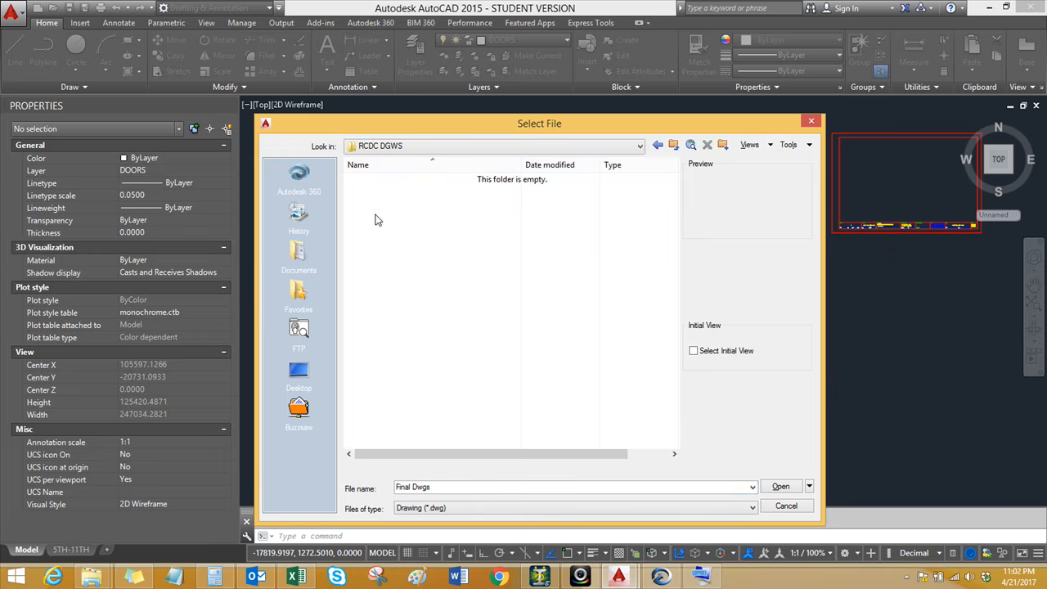
pyautogui.click(493, 506)
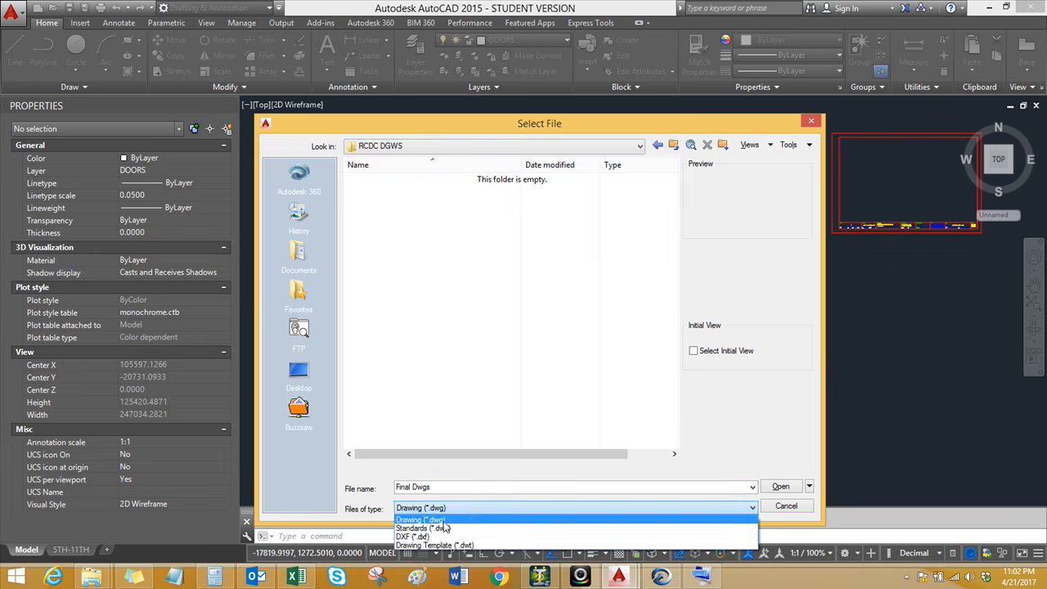
pyautogui.click(438, 522)
pyautogui.click(443, 507)
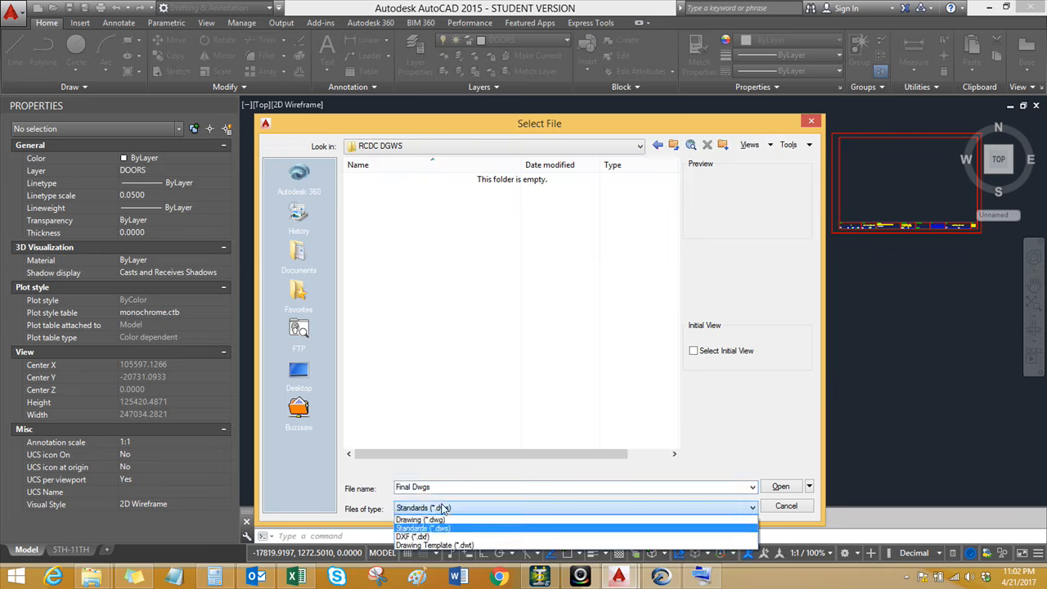
pyautogui.click(424, 538)
pyautogui.click(407, 182)
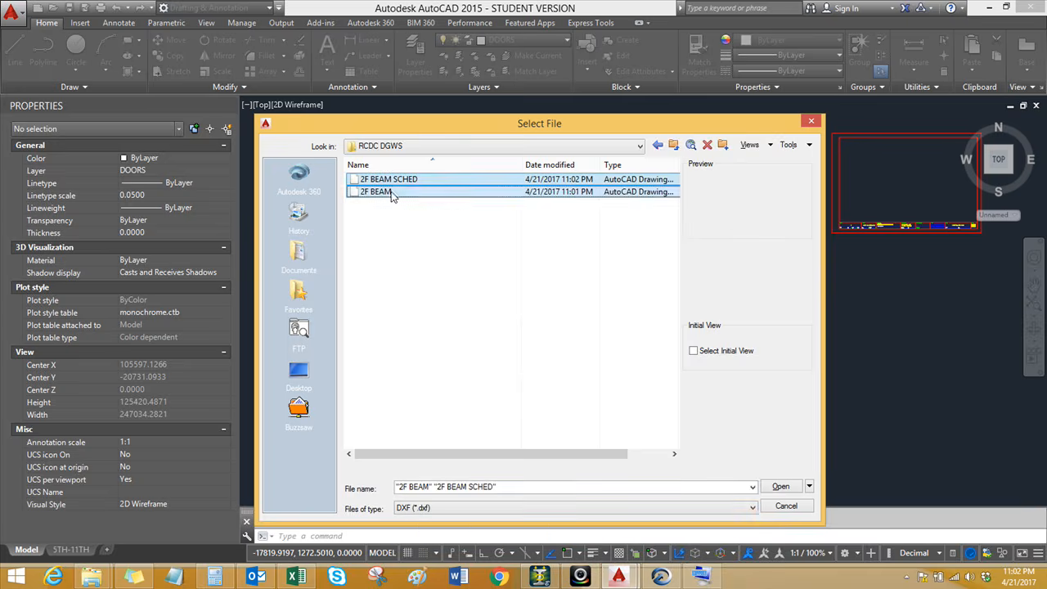
pyautogui.click(779, 488)
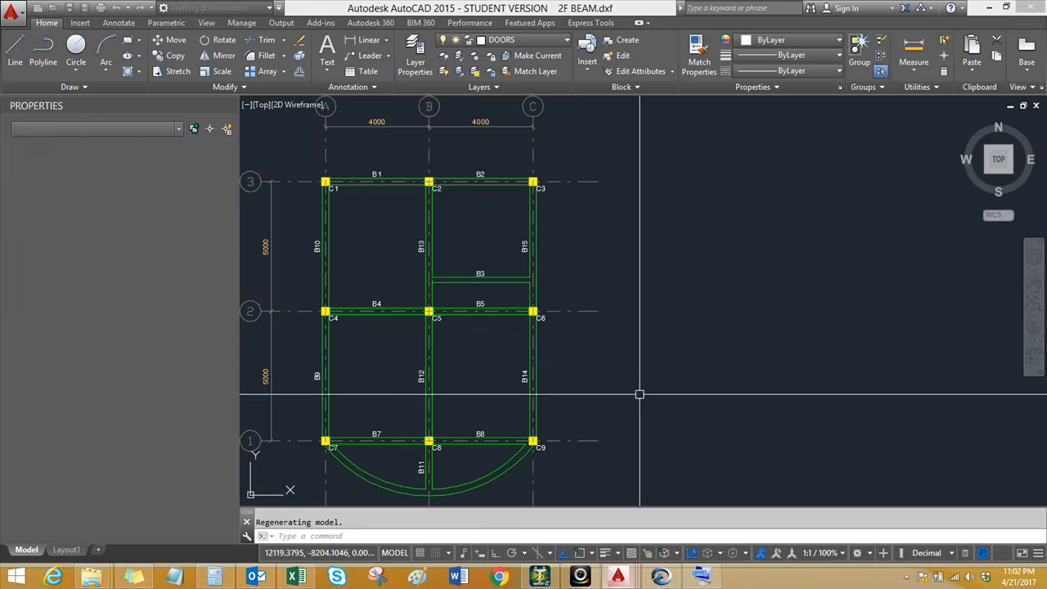
# Step: Copy the whole beam layout plan from 2F BEAM.dxf with a base point near its upper-left corner
pyautogui.scroll(-3, 501, 260)
pyautogui.scroll(1, 502, 237)
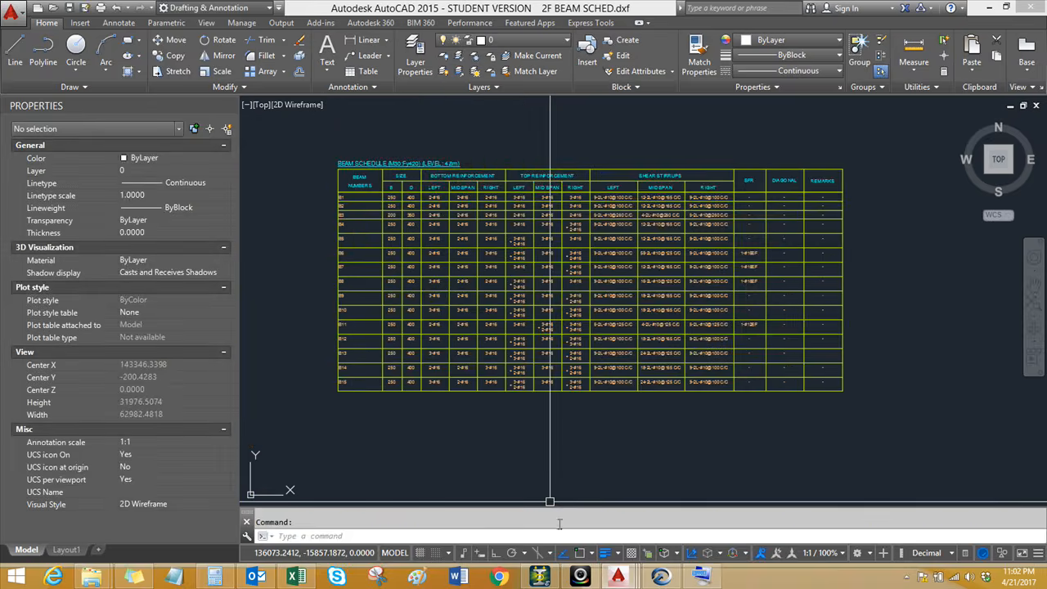
pyautogui.moveTo(615, 579)
pyautogui.click(661, 511)
pyautogui.scroll(-2, 548, 241)
pyautogui.click(342, 135)
pyautogui.click(636, 431)
pyautogui.hotkey('ctrl', 'shift', 'c')
pyautogui.click(398, 182)
pyautogui.press('Escape')
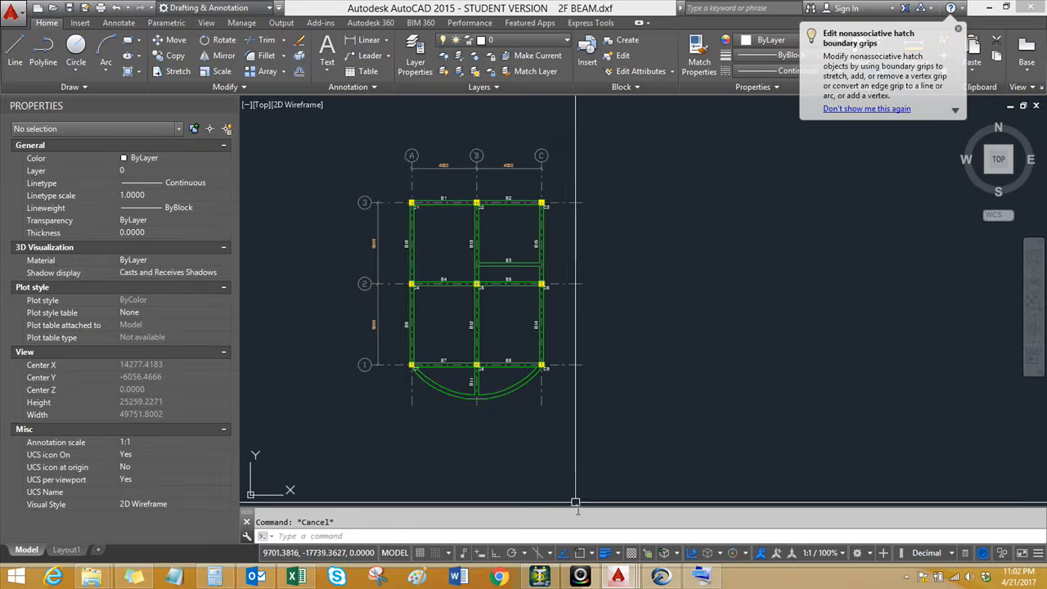
# Step: Paste the beam layout plan as a block into Final Dwgs, inside the upper-left area of sheet S3
pyautogui.moveTo(618, 576)
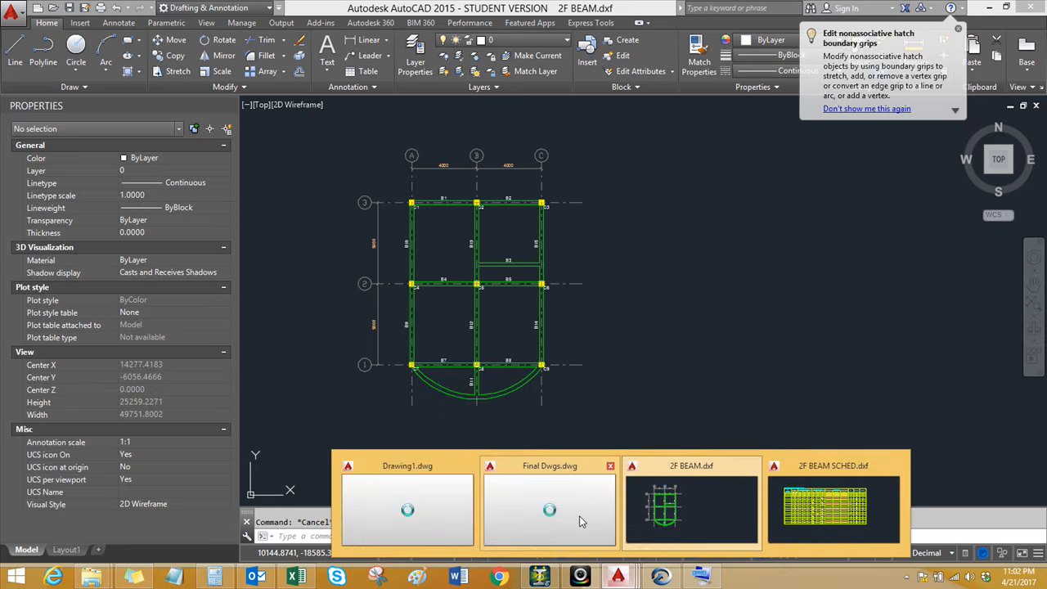
pyautogui.click(580, 516)
pyautogui.scroll(2, 503, 159)
pyautogui.scroll(2, 499, 205)
pyautogui.hotkey('ctrl', 'shift', 'v')
pyautogui.scroll(2, 483, 209)
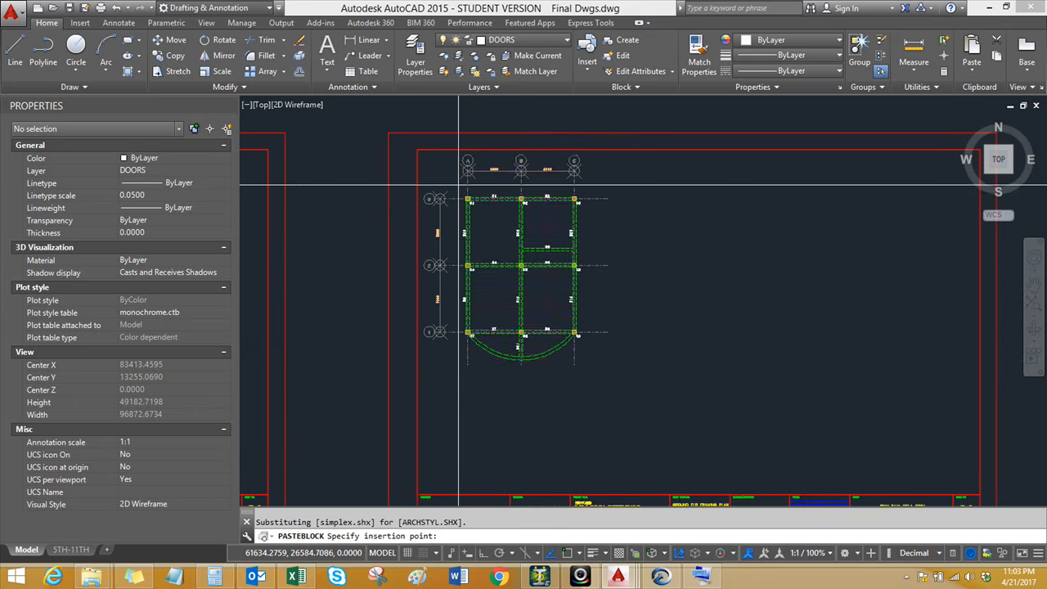
pyautogui.click(467, 199)
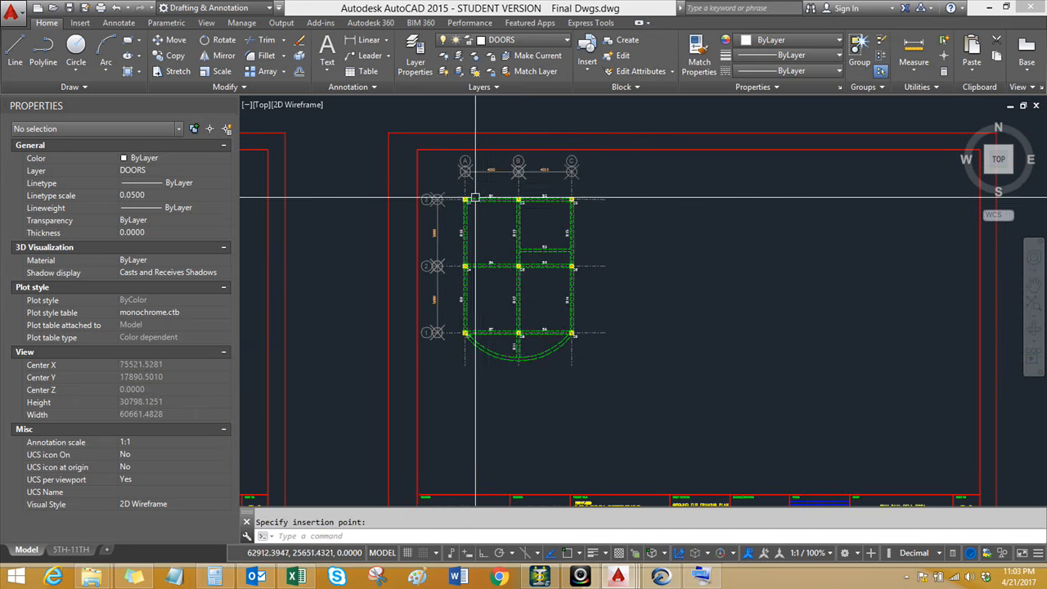
pyautogui.click(467, 200)
pyautogui.press('Escape')
pyautogui.moveTo(476, 220); pyautogui.dragTo(463, 220, button='middle')
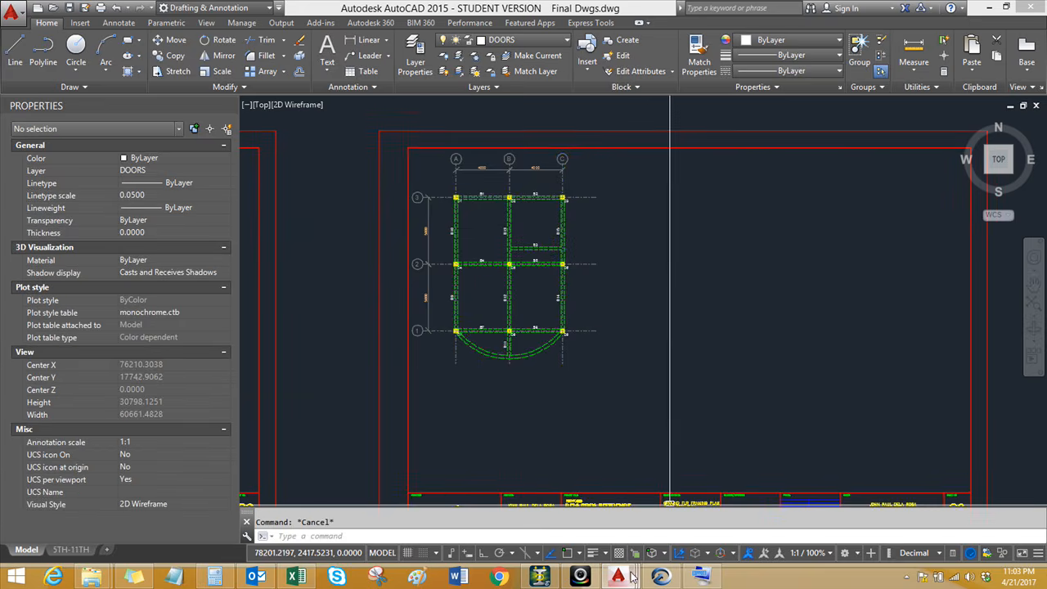
# Step: Copy the entire beam schedule from 2F BEAM SCHED.dxf with a base point at its upper-left corner
pyautogui.moveTo(633, 577)
pyautogui.click(796, 517)
pyautogui.click(367, 169)
pyautogui.click(766, 354)
pyautogui.hotkey('ctrl', 'shift', 'c')
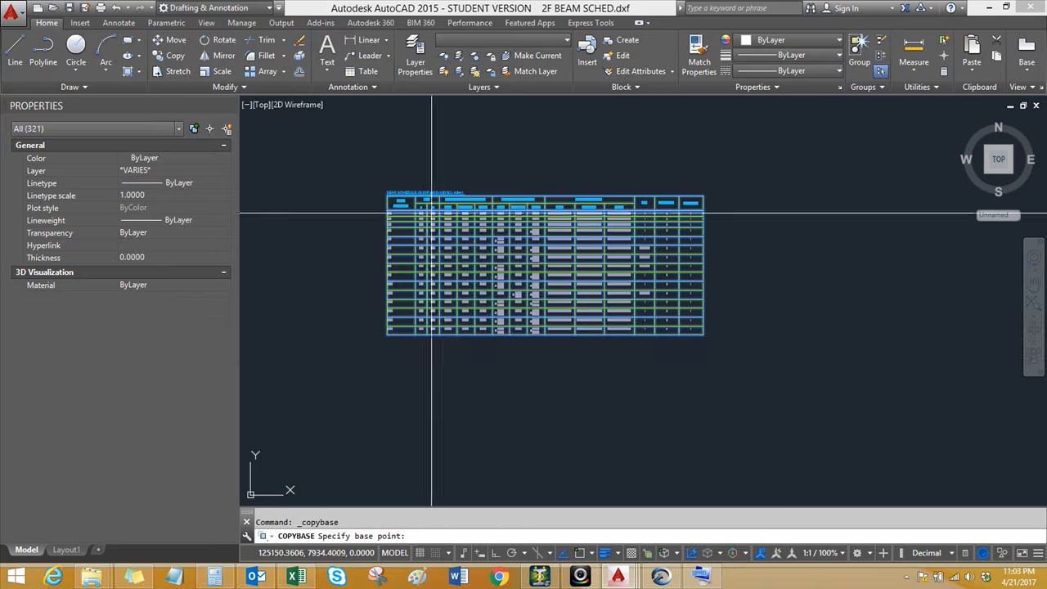
pyautogui.scroll(2, 381, 195)
pyautogui.click(381, 195)
pyautogui.press('Escape')
# Step: Close the empty Drawing1 drawing and return to Final Dwgs
pyautogui.hotkey('ctrl', 'Tab')
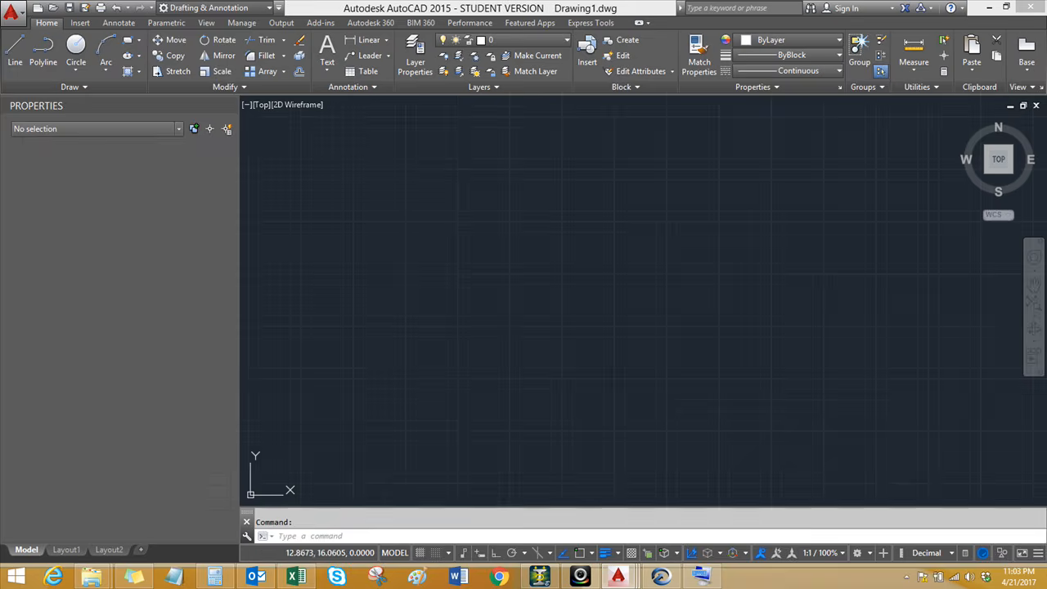
pyautogui.click(1036, 106)
pyautogui.click(534, 320)
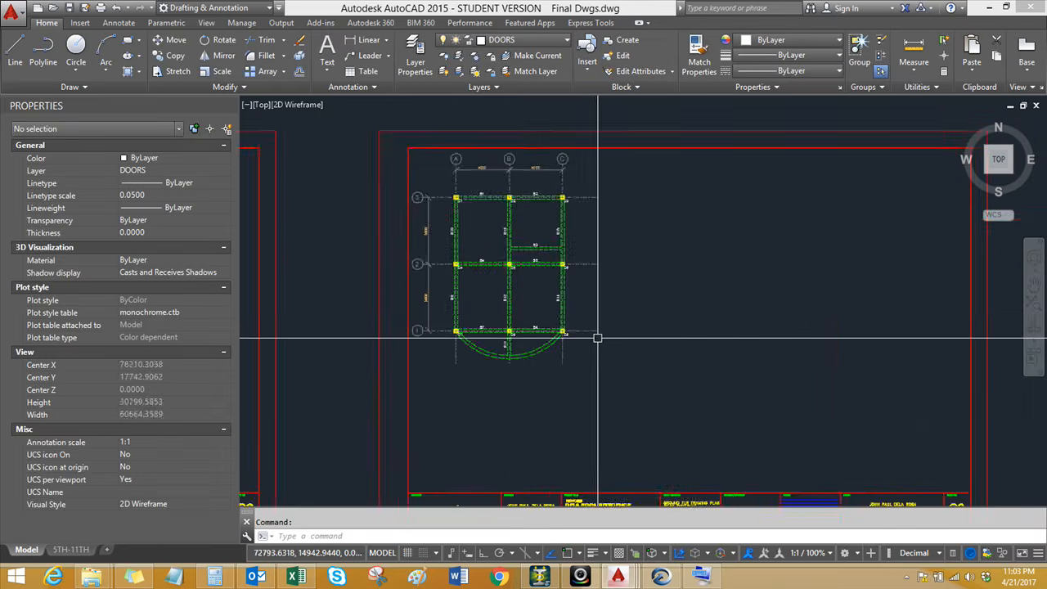
# Step: Paste the beam schedule as a block on sheet S3, to the right of the beam layout plan
pyautogui.scroll(-2, 598, 339)
pyautogui.moveTo(617, 315); pyautogui.dragTo(522, 315, button='middle')
pyautogui.hotkey('ctrl', 'shift', 'v')
pyautogui.scroll(3, 507, 219)
pyautogui.click(507, 219)
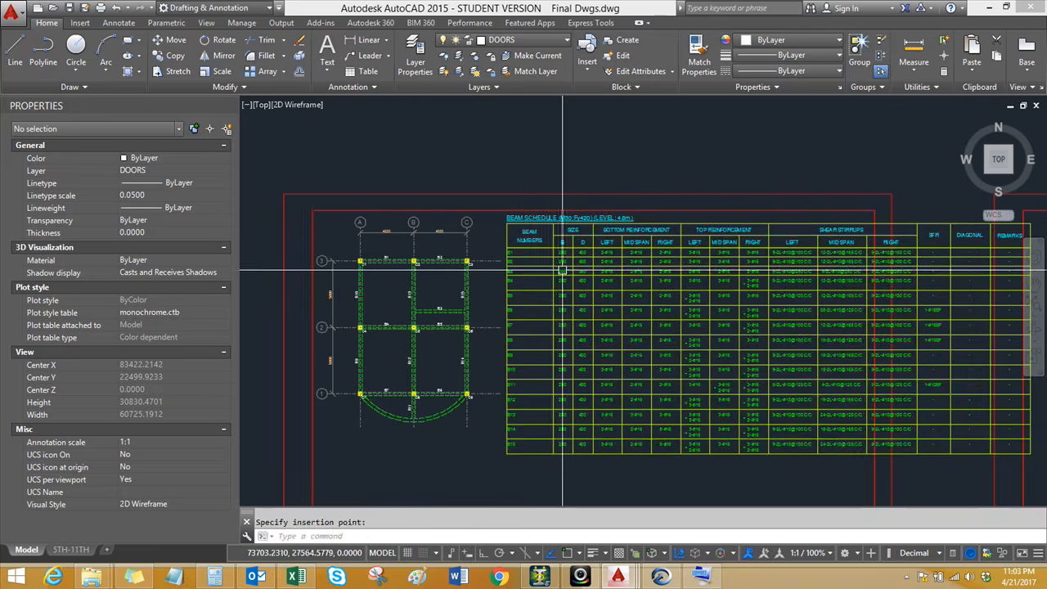
# Step: Scale the beam schedule block about its upper-left corner by 0.75, and again by 0.9, to fit the sheet frame
pyautogui.click(571, 280)
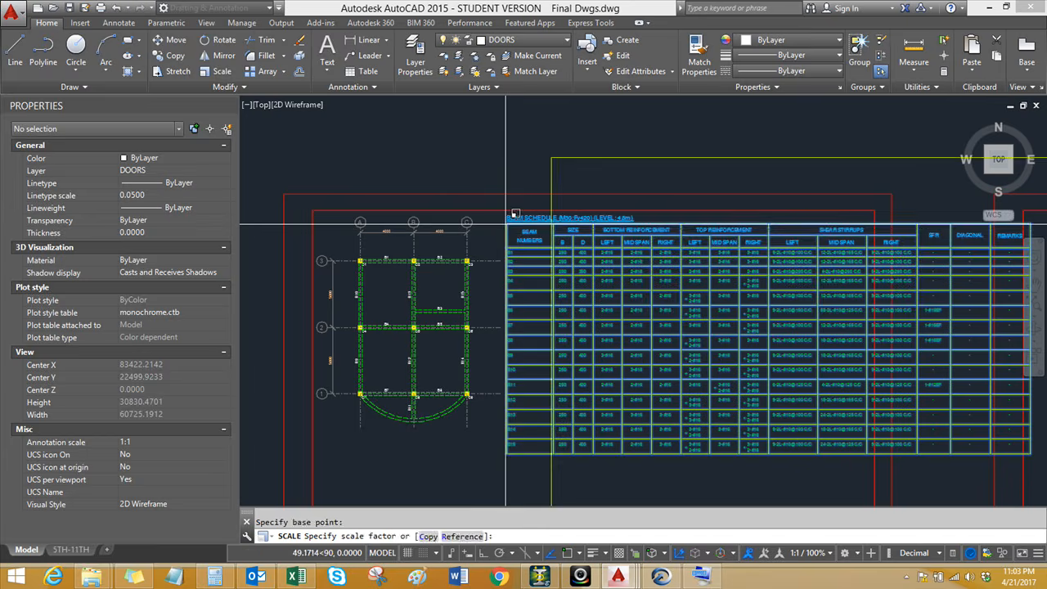
pyautogui.write('75')
pyautogui.press('Return')
pyautogui.press('Return')
pyautogui.write('.9')
pyautogui.press('Return')
# Step: Examine the beam marks on the plan and the matching sizes, top and bottom reinforcement, and shear stirrups in the schedule
pyautogui.scroll(2, 396, 309)
pyautogui.scroll(3, 396, 309)
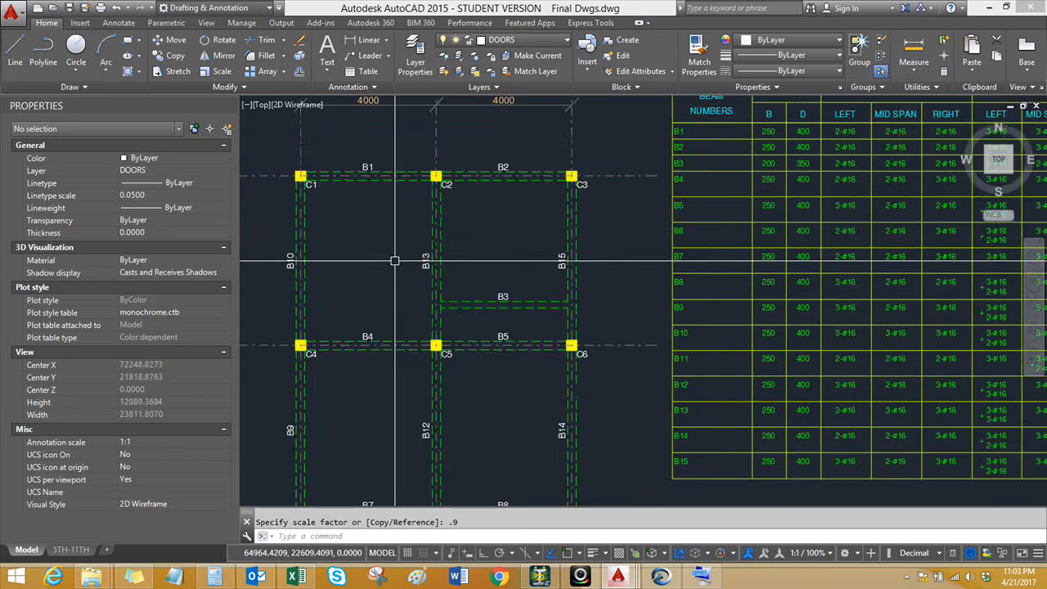
pyautogui.moveTo(364, 374); pyautogui.dragTo(367, 303, button='middle')
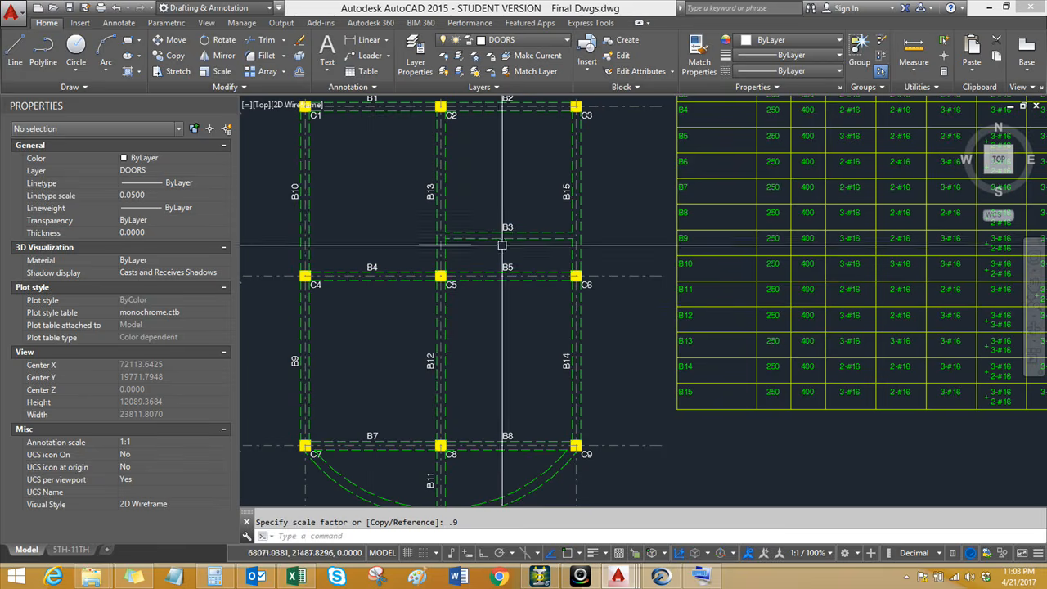
pyautogui.moveTo(687, 241); pyautogui.dragTo(472, 324, button='middle')
pyautogui.scroll(2, 517, 177)
pyautogui.moveTo(517, 177); pyautogui.dragTo(405, 246, button='middle')
pyautogui.moveTo(522, 225)
pyautogui.mouseDown(button='middle')
pyautogui.moveTo(454, 254)
pyautogui.moveTo(395, 251)
pyautogui.mouseUp(button='middle')
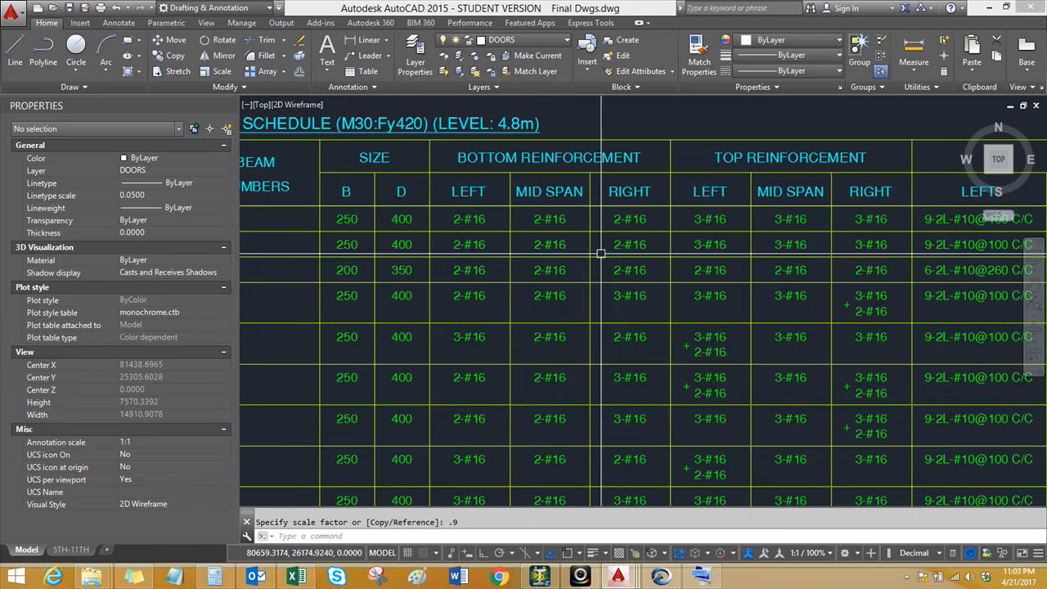
pyautogui.moveTo(826, 229)
pyautogui.mouseDown(button='middle')
pyautogui.moveTo(758, 224)
pyautogui.moveTo(580, 253)
pyautogui.mouseUp(button='middle')
pyautogui.scroll(-2, 726, 233)
pyautogui.scroll(2, 651, 234)
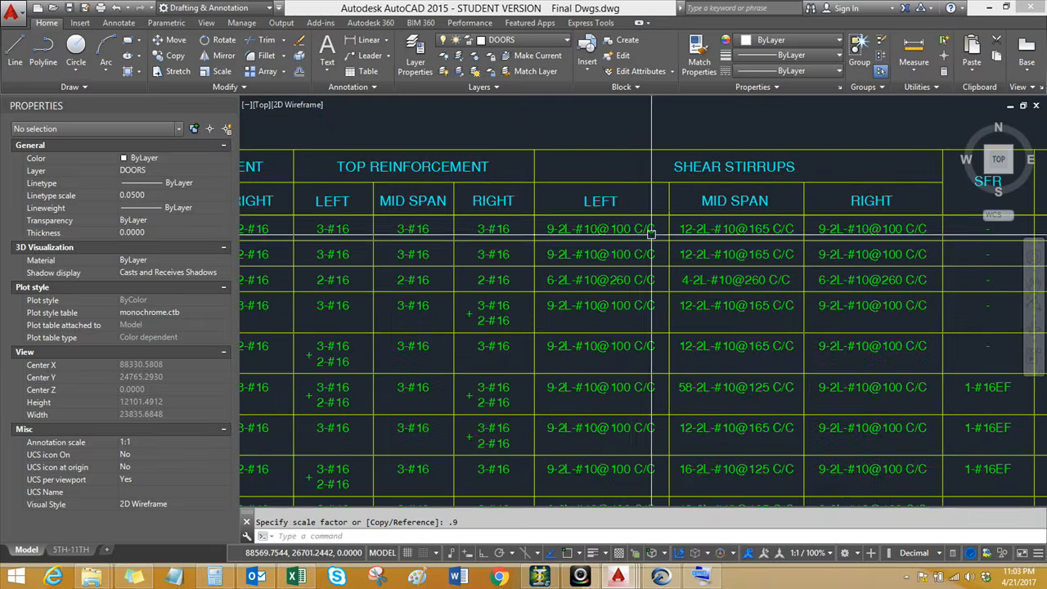
pyautogui.scroll(2, 626, 234)
pyautogui.moveTo(661, 249); pyautogui.dragTo(568, 264, button='middle')
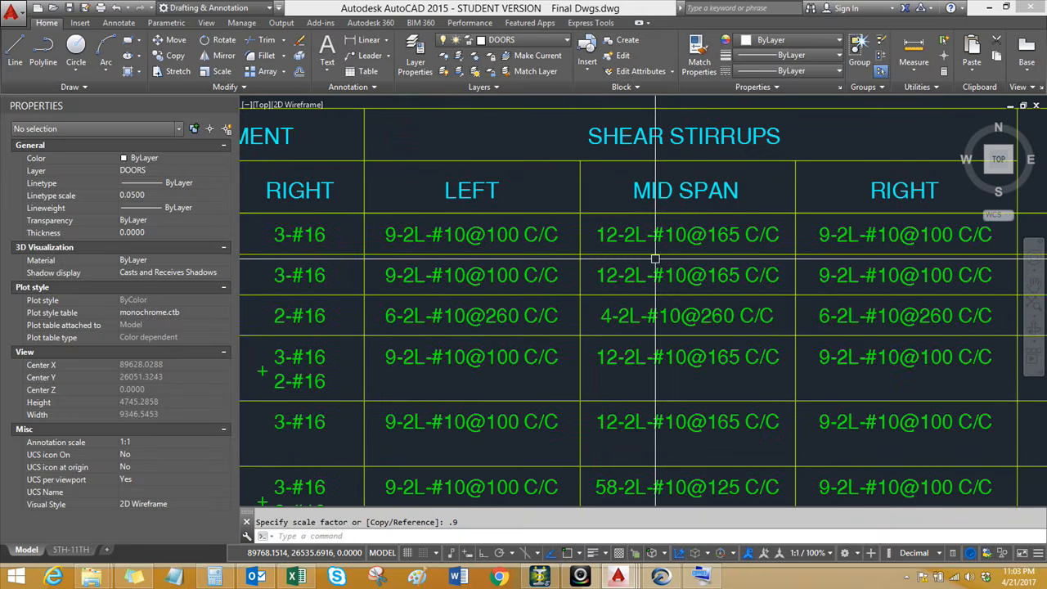
# Step: Review sheet S3's overall arrangement and title block, and inspect the beam and column marks between grids 1 and 3
pyautogui.scroll(-4, 655, 260)
pyautogui.scroll(2, 567, 278)
pyautogui.moveTo(567, 278); pyautogui.dragTo(532, 280, button='middle')
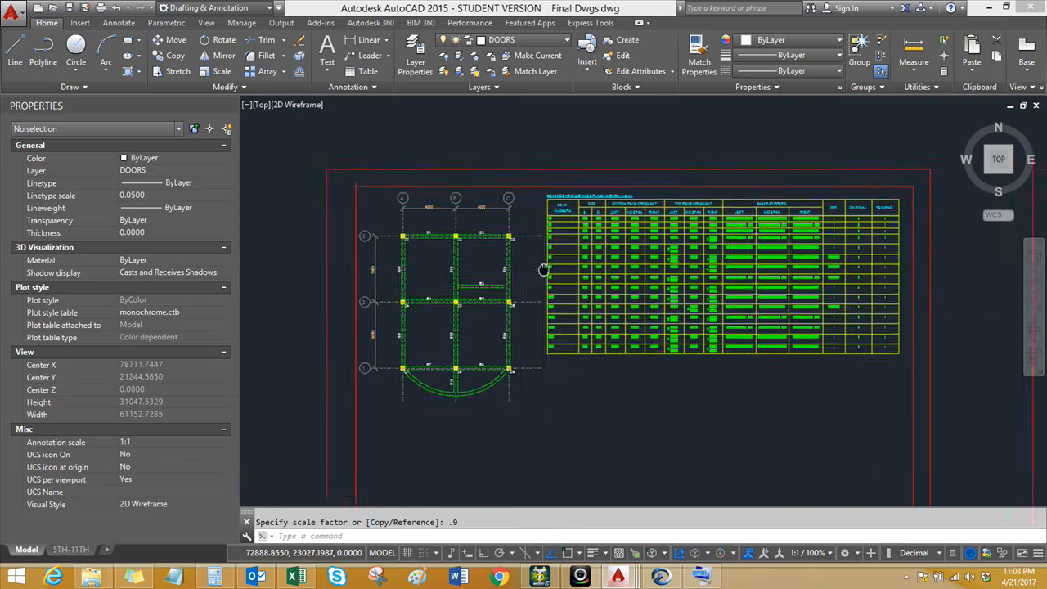
pyautogui.moveTo(532, 317); pyautogui.dragTo(464, 260, button='middle')
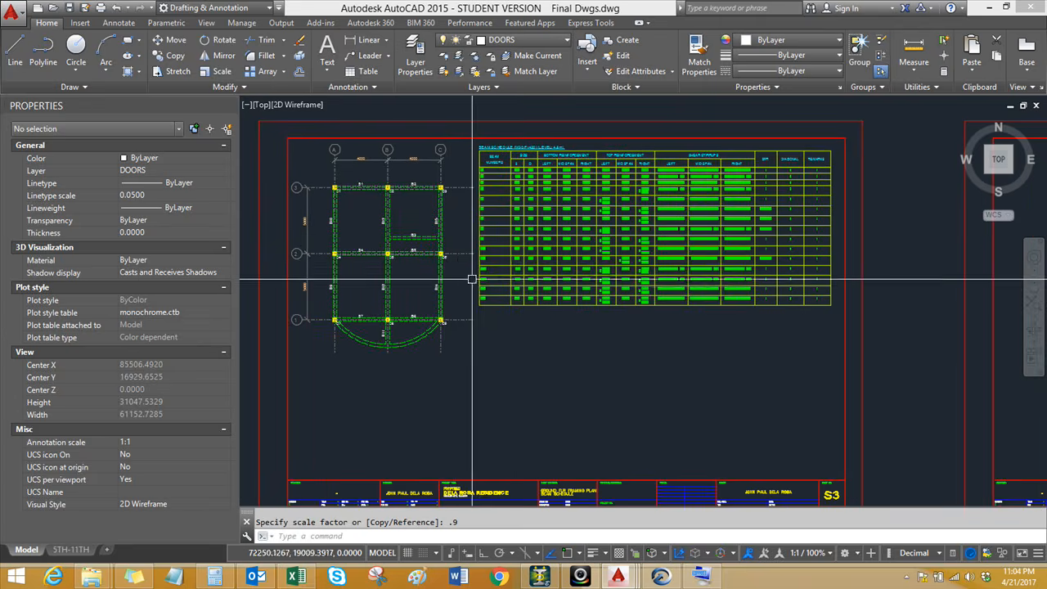
pyautogui.moveTo(562, 385); pyautogui.dragTo(568, 322, button='middle')
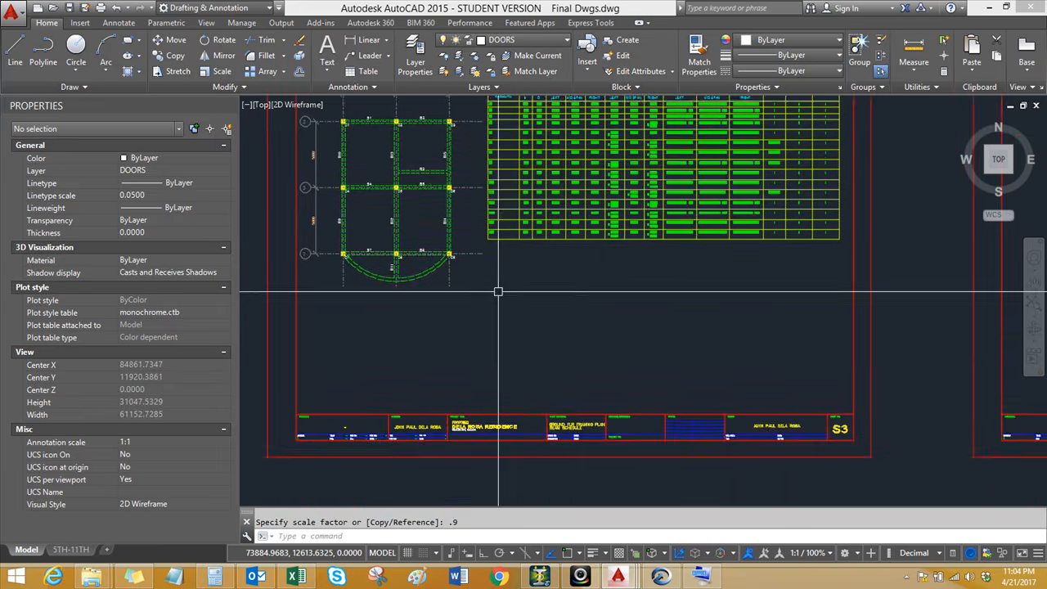
pyautogui.scroll(3, 500, 297)
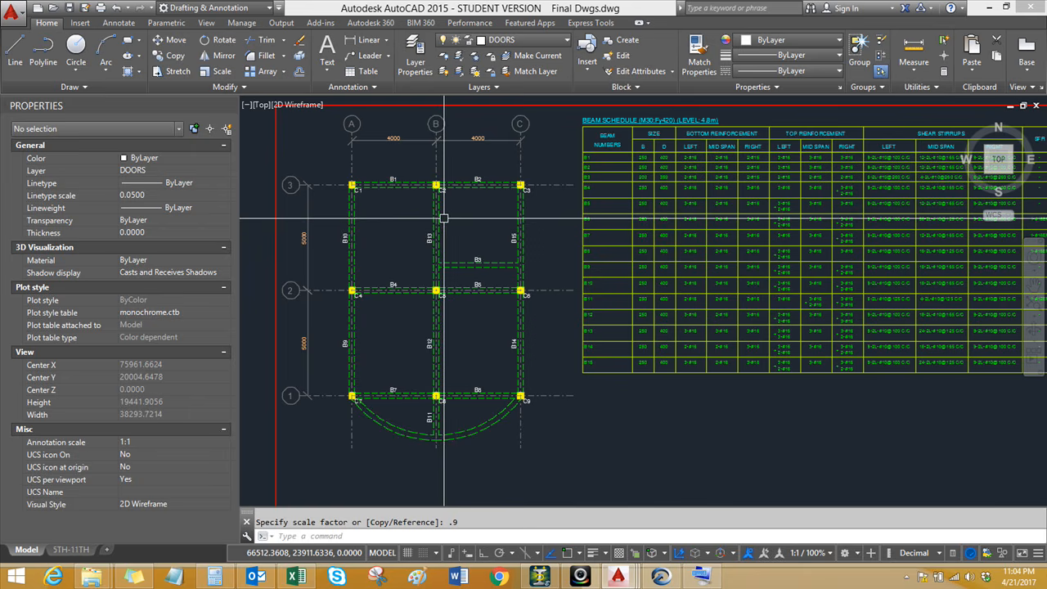
pyautogui.moveTo(451, 210); pyautogui.dragTo(449, 216, button='middle')
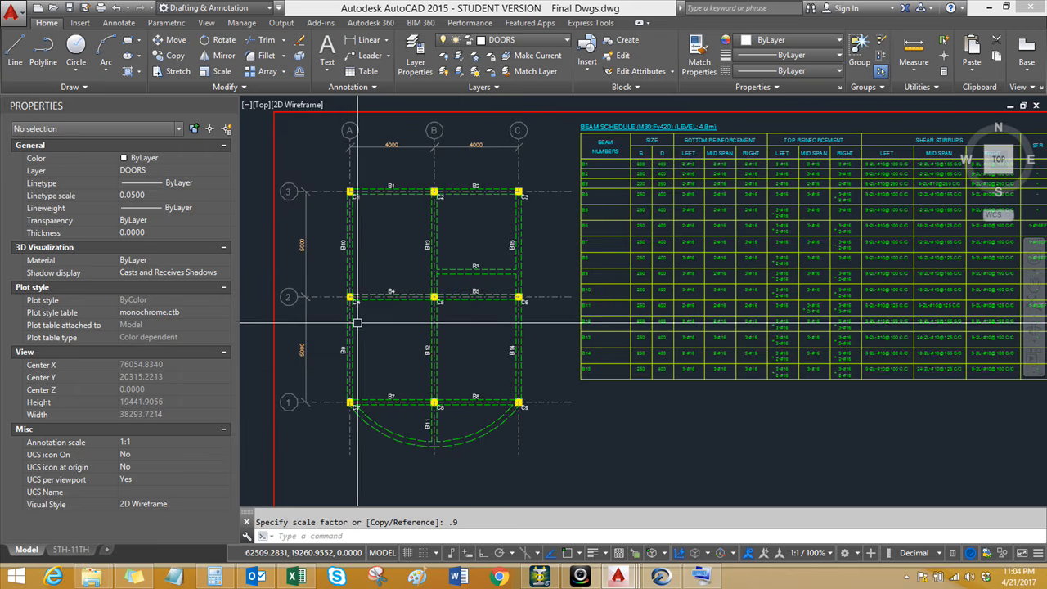
pyautogui.scroll(2, 359, 315)
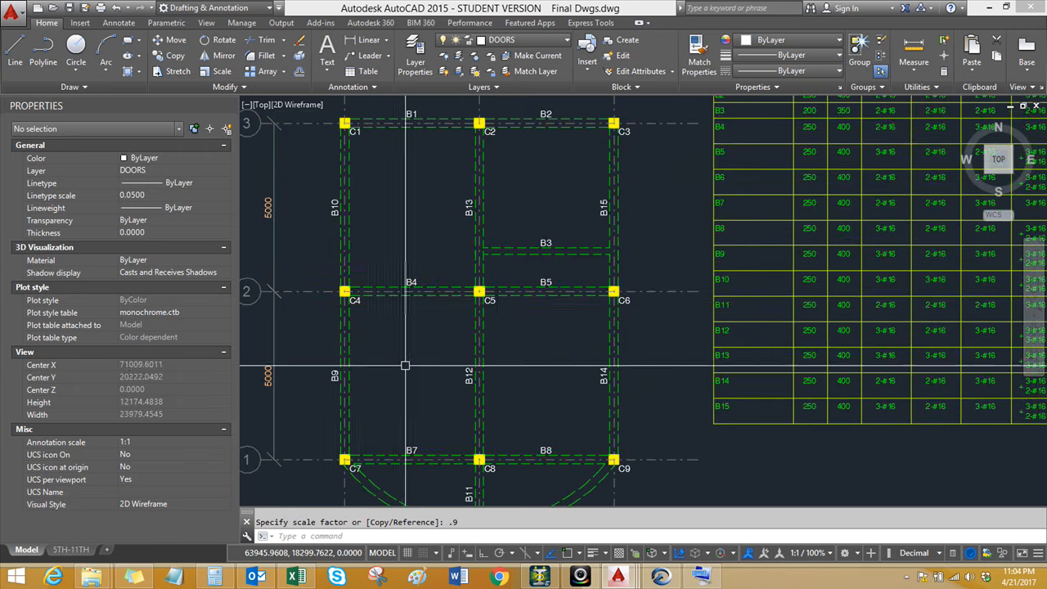
pyautogui.scroll(-1, 486, 335)
pyautogui.scroll(1, 491, 421)
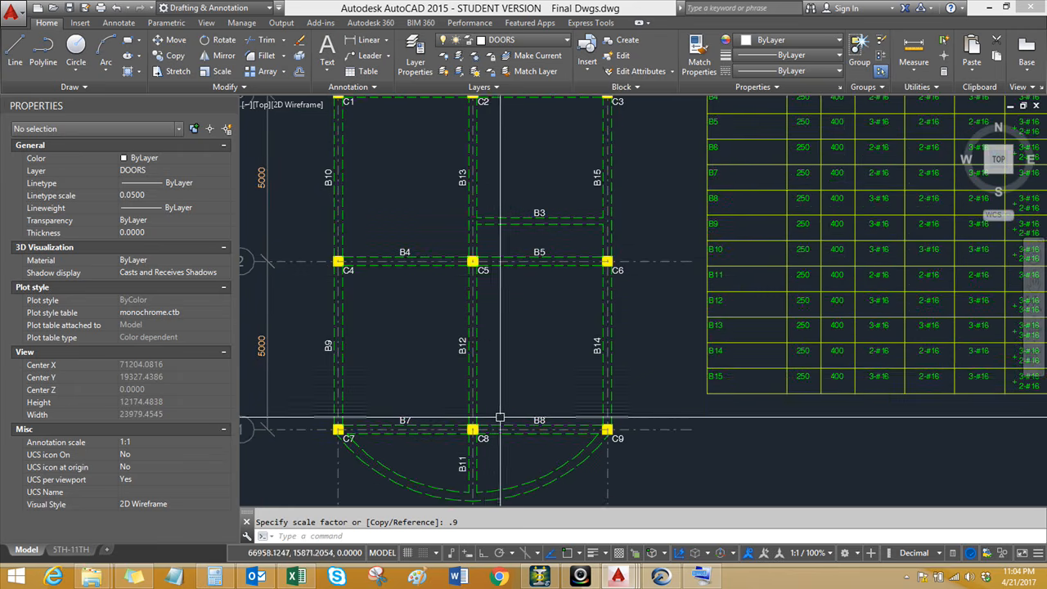
# Step: Close the 2F BEAM.dxf and 2F BEAM SCHED.dxf drawings without saving their changes
pyautogui.scroll(-2, 503, 356)
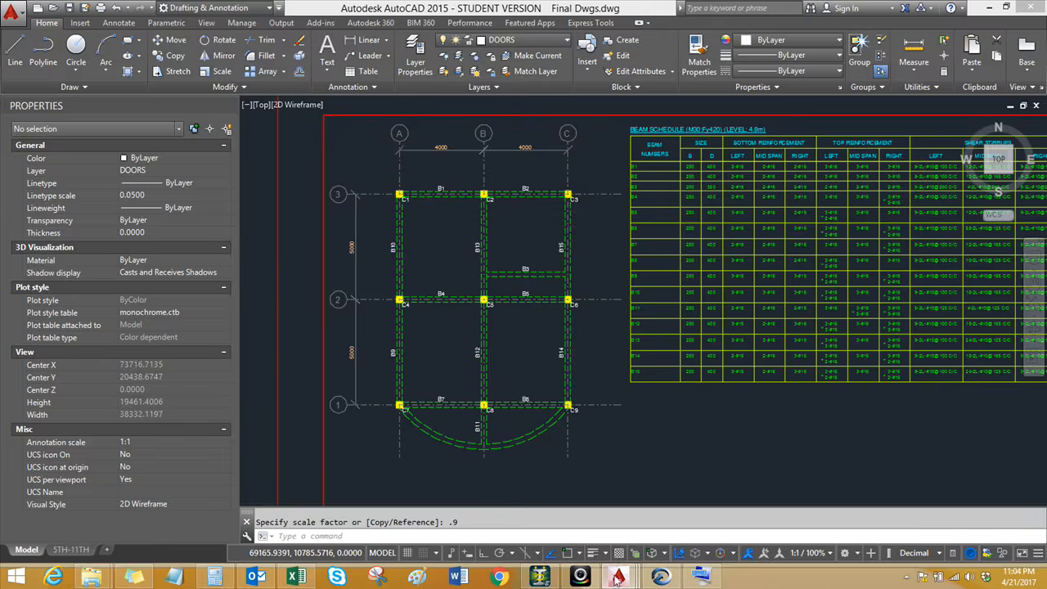
pyautogui.moveTo(616, 577)
pyautogui.click(566, 505)
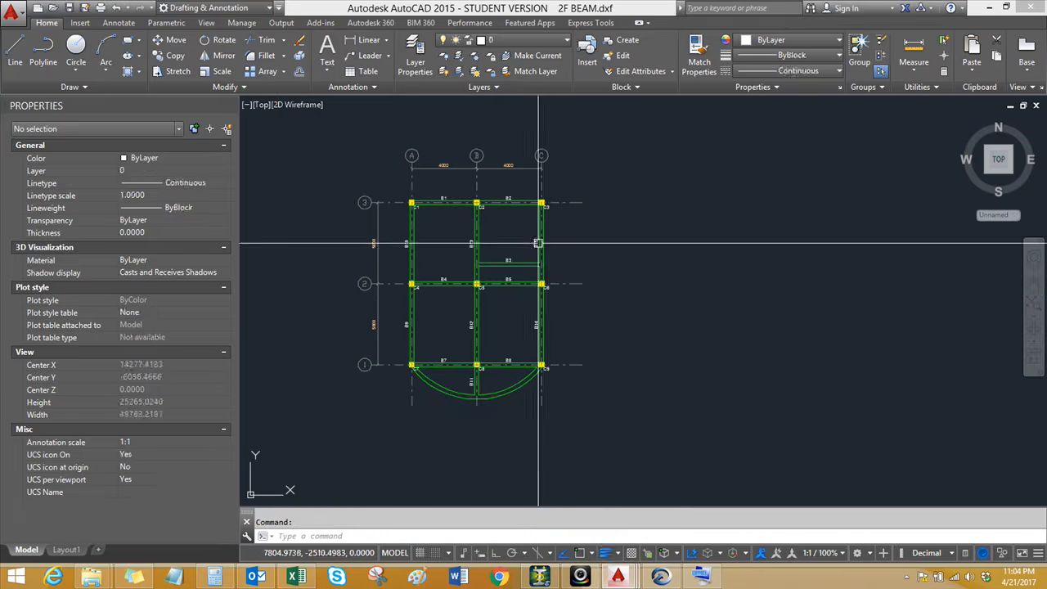
pyautogui.click(1033, 107)
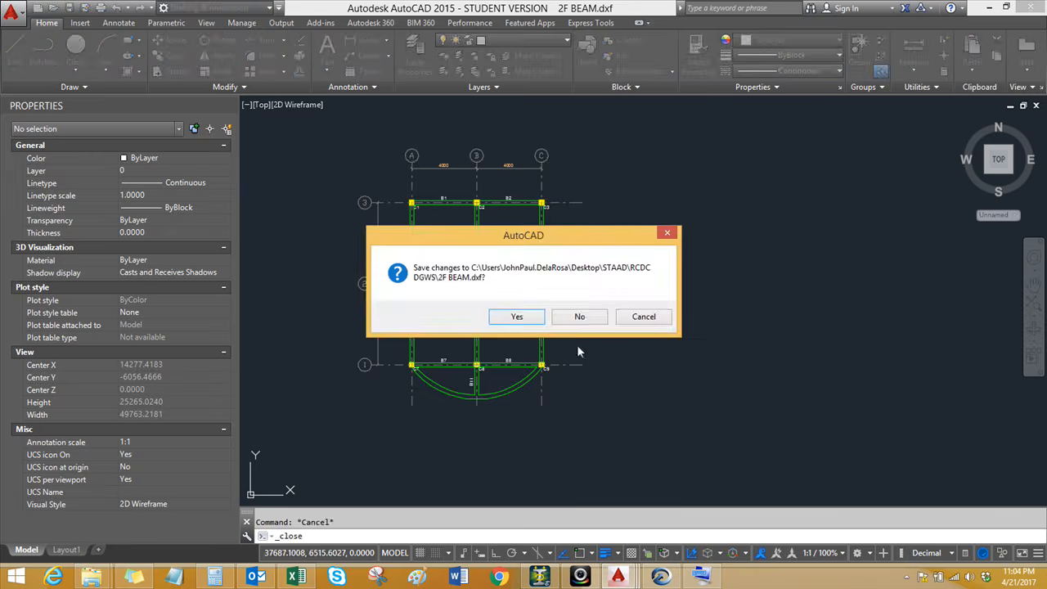
pyautogui.click(579, 313)
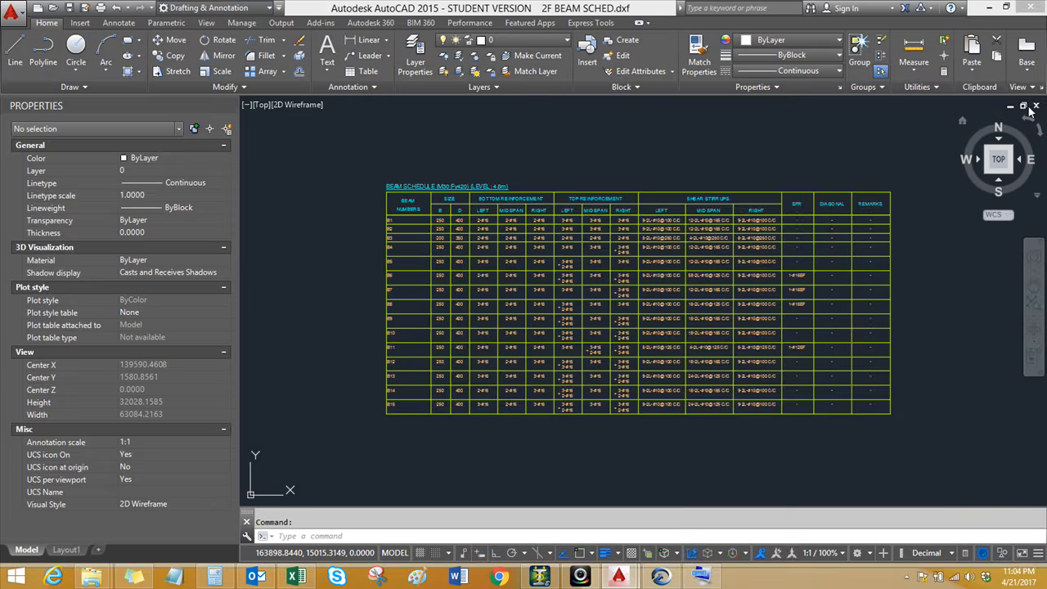
pyautogui.click(580, 317)
# Step: Switch to RCDC and generate the elevation and cross-section drawing for beam group B11-B12-B13, including cross beams and anchorage marks
pyautogui.click(661, 576)
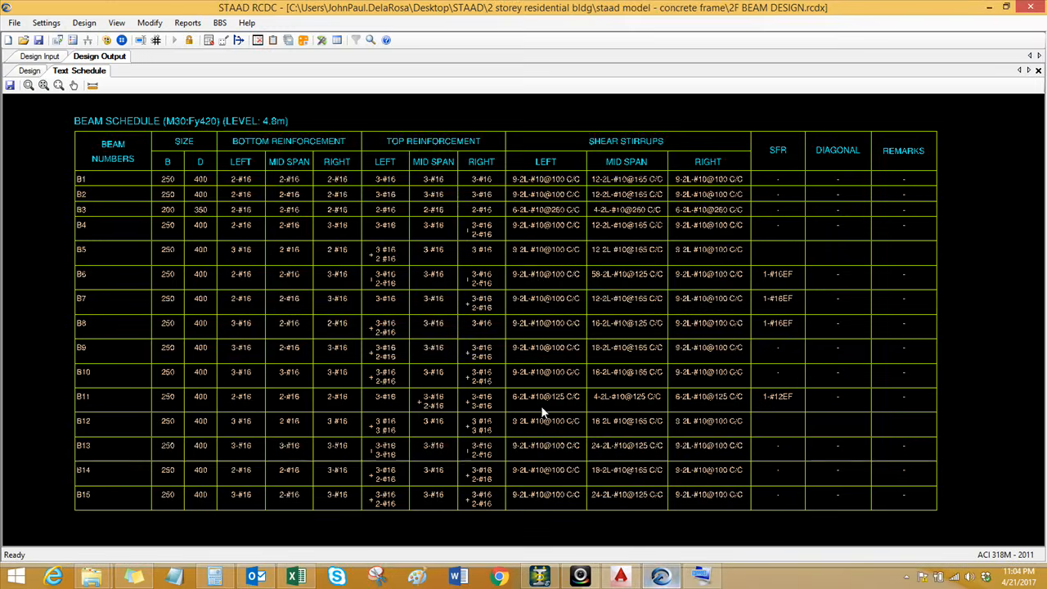
pyautogui.click(41, 57)
pyautogui.click(723, 351)
pyautogui.click(187, 23)
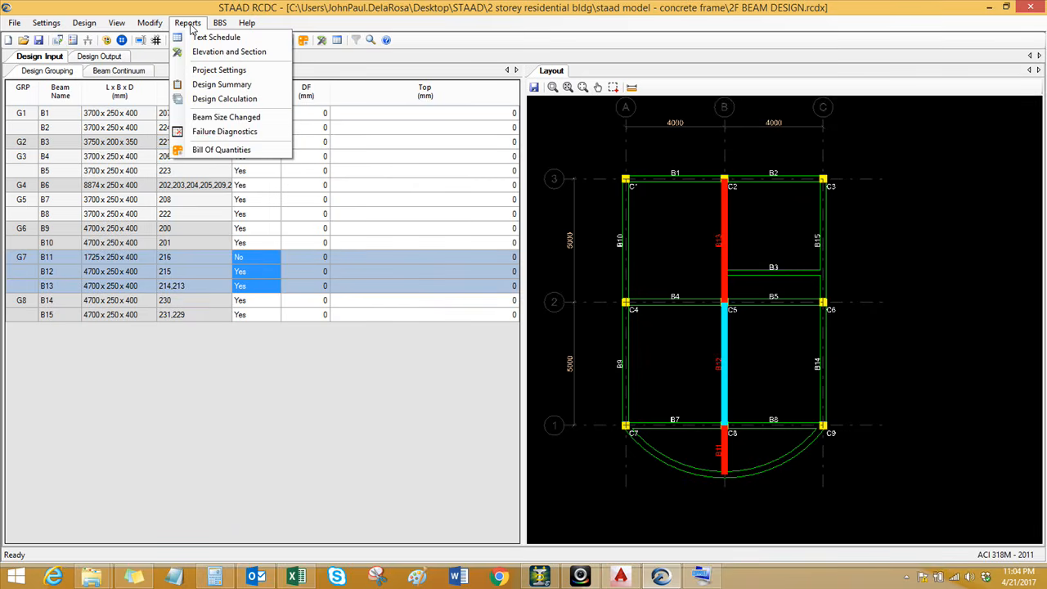
pyautogui.click(215, 52)
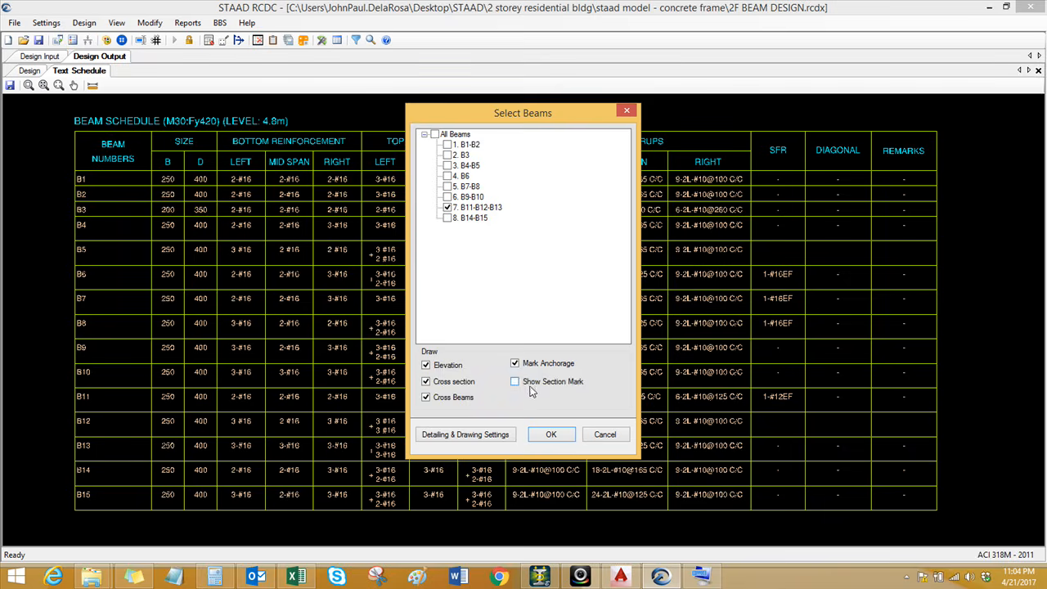
pyautogui.click(550, 436)
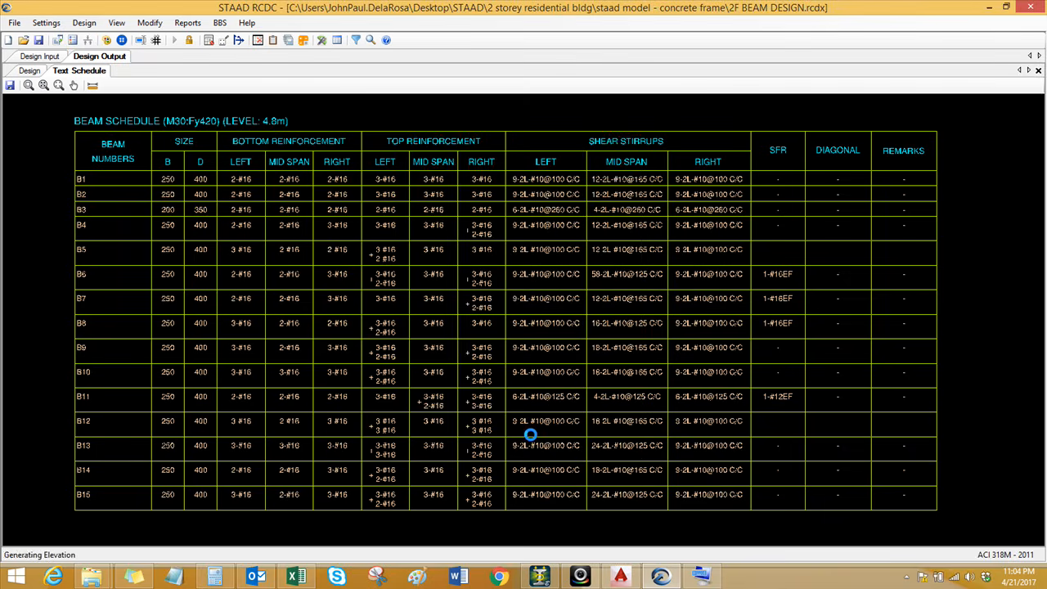
# Step: Examine the B11-B12-B13 elevation for bar callouts, cut-off lengths, stirrup spacings and section marks
pyautogui.scroll(5, 168, 313)
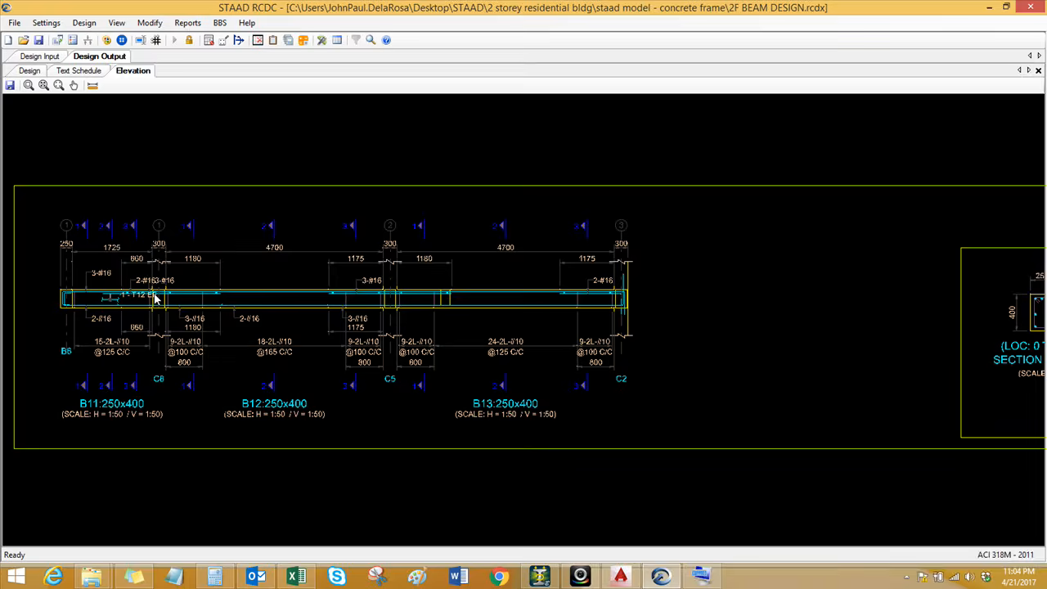
pyautogui.scroll(2, 139, 265)
pyautogui.scroll(-2, 106, 282)
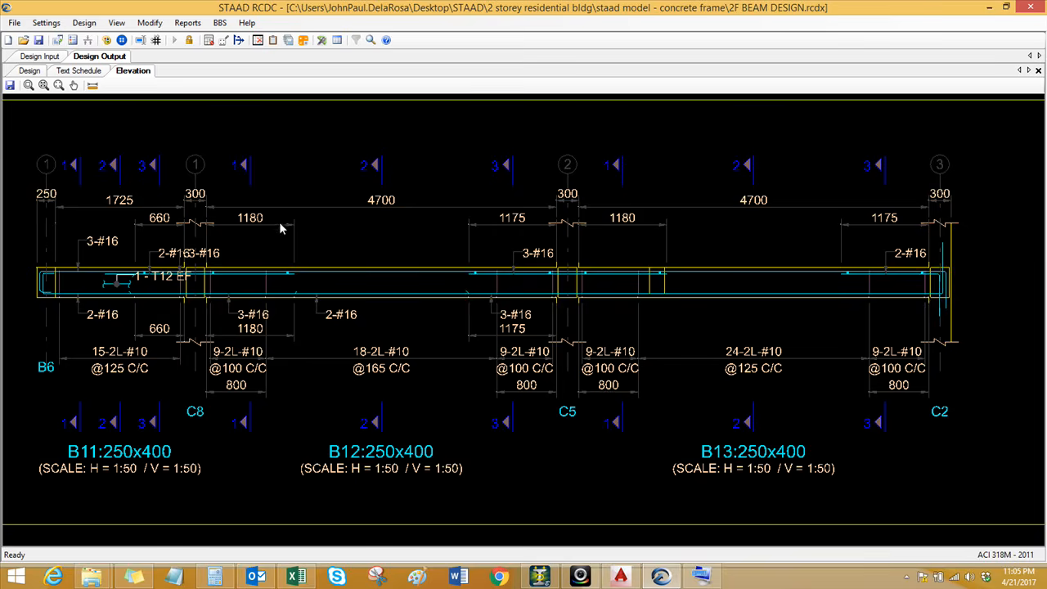
pyautogui.scroll(2, 237, 197)
pyautogui.scroll(-1, 265, 169)
pyautogui.scroll(-5, 349, 229)
# Step: Examine the cross sections of B11, B12 and B13 for their locations, main bars, stirrups and side face reinforcement
pyautogui.moveTo(728, 297); pyautogui.dragTo(94, 311, button='middle')
pyautogui.scroll(2, 556, 325)
pyautogui.scroll(1, 526, 292)
pyautogui.moveTo(526, 292); pyautogui.dragTo(327, 266, button='middle')
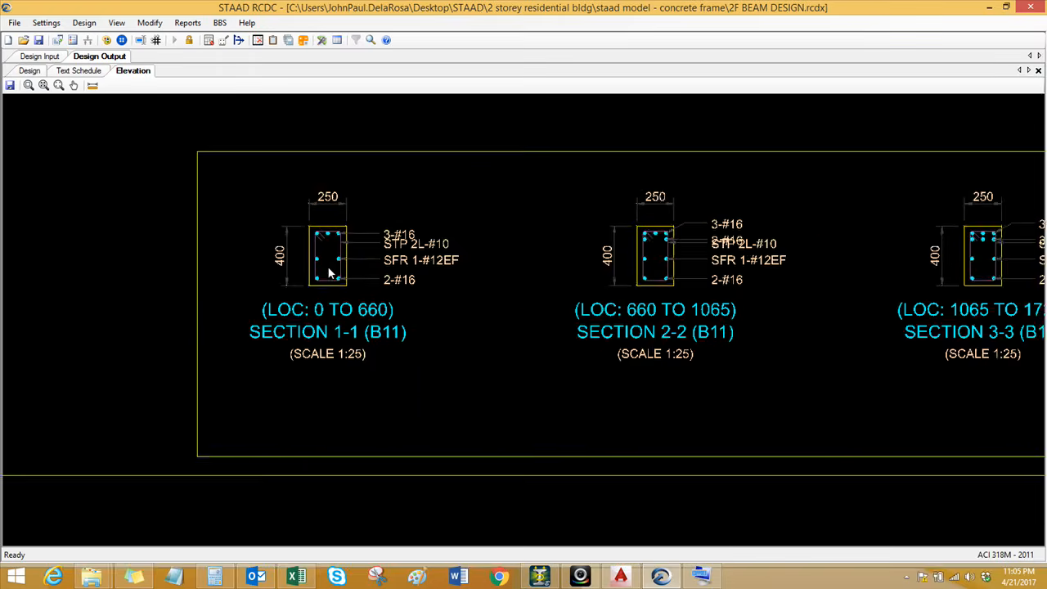
pyautogui.scroll(-4, 742, 310)
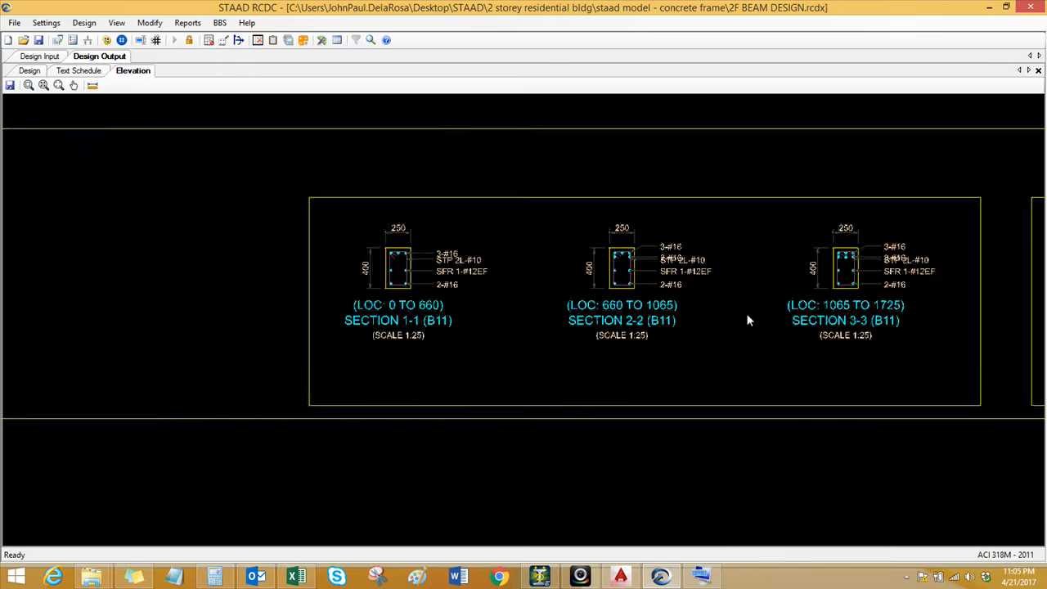
pyautogui.moveTo(743, 310); pyautogui.dragTo(349, 294, button='middle')
pyautogui.scroll(-4, 348, 292)
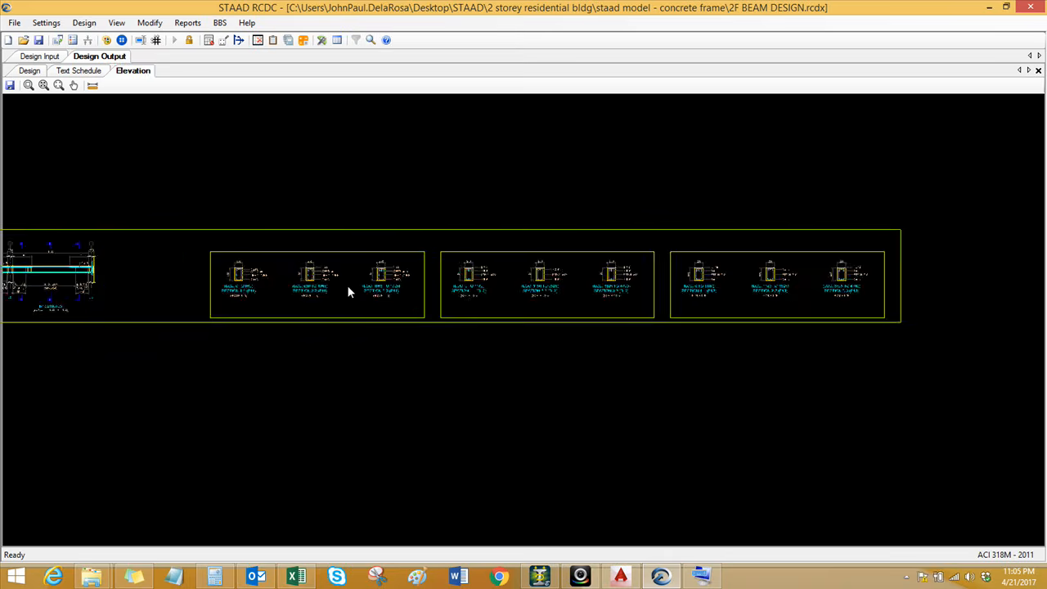
pyautogui.moveTo(129, 283); pyautogui.dragTo(327, 309, button='middle')
pyautogui.scroll(2, 107, 293)
pyautogui.moveTo(619, 338); pyautogui.dragTo(474, 304, button='middle')
pyautogui.scroll(2, 488, 302)
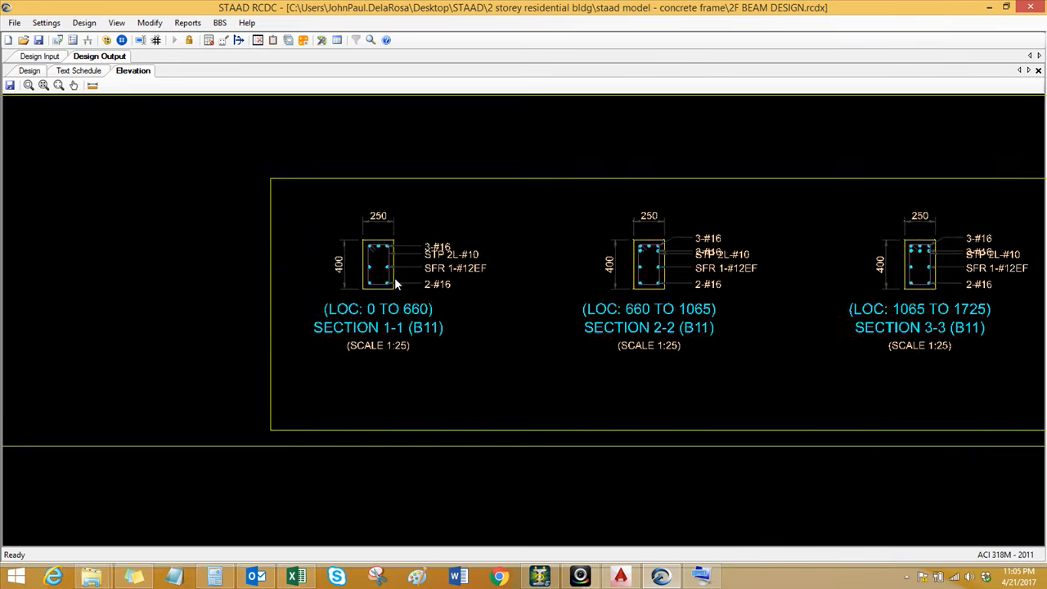
pyautogui.moveTo(687, 326); pyautogui.dragTo(442, 321, button='middle')
pyautogui.scroll(-1, 441, 321)
pyautogui.moveTo(822, 305); pyautogui.dragTo(315, 305, button='middle')
pyautogui.scroll(1, 401, 267)
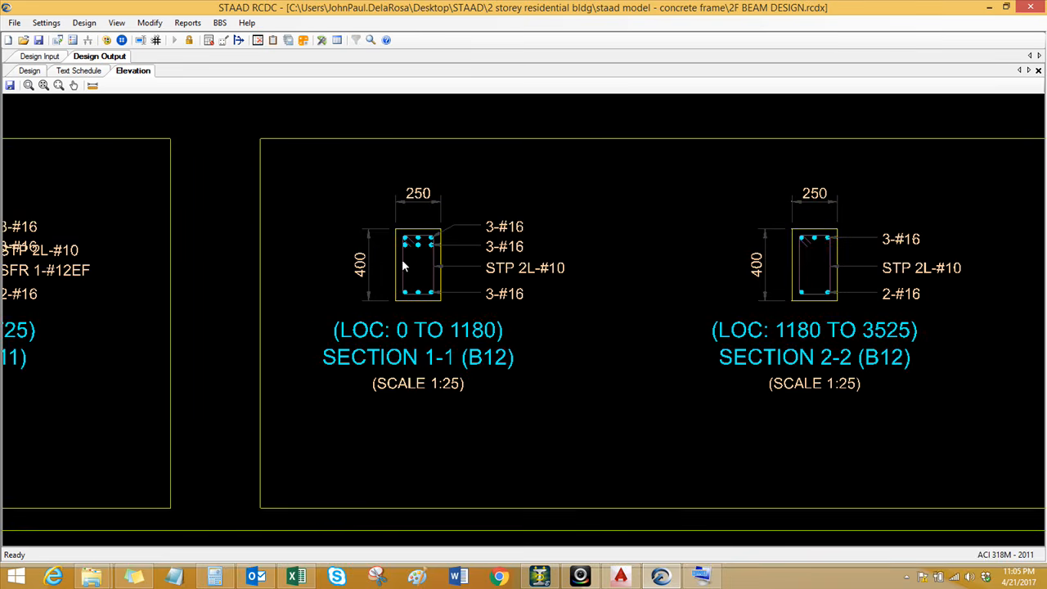
pyautogui.scroll(-5, 403, 262)
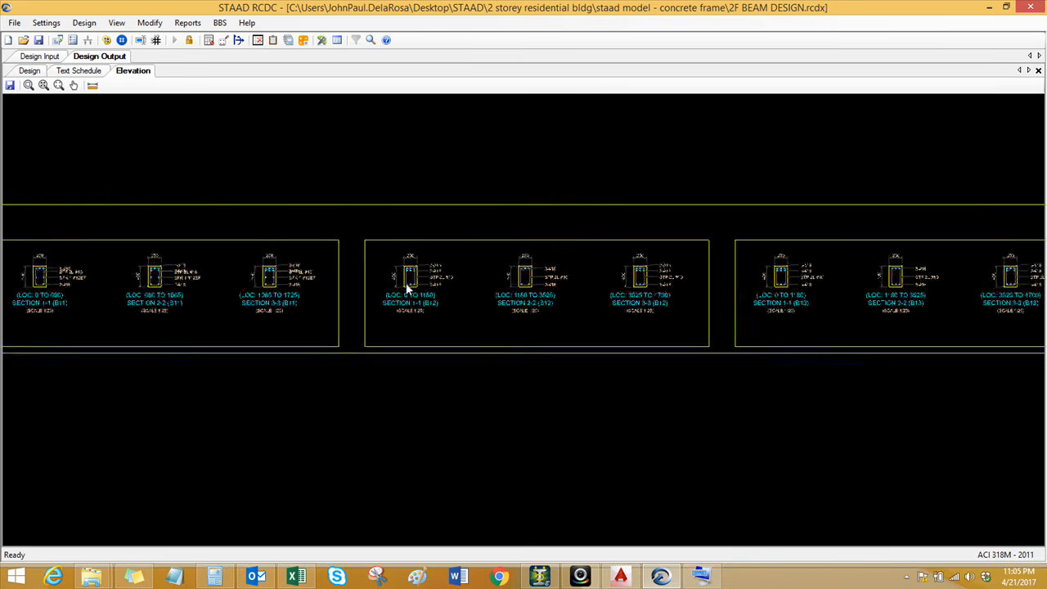
# Step: Save the beam elevation drawing as the DXF file 2F BEAM ELEV in the RCDC DGWS folder
pyautogui.click(10, 85)
pyautogui.click(151, 121)
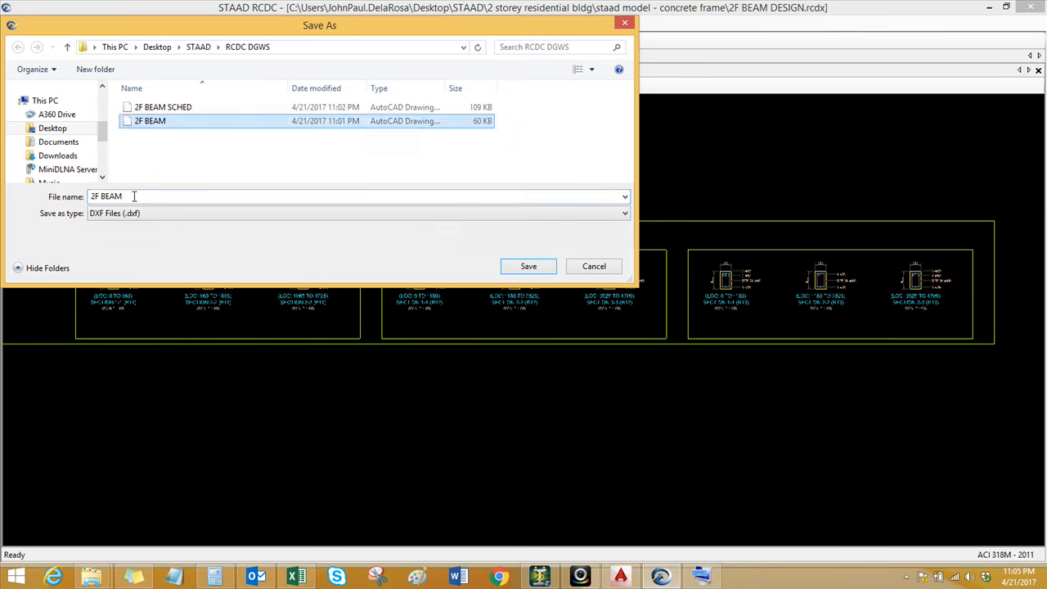
pyautogui.click(130, 197)
pyautogui.write('ELEV')
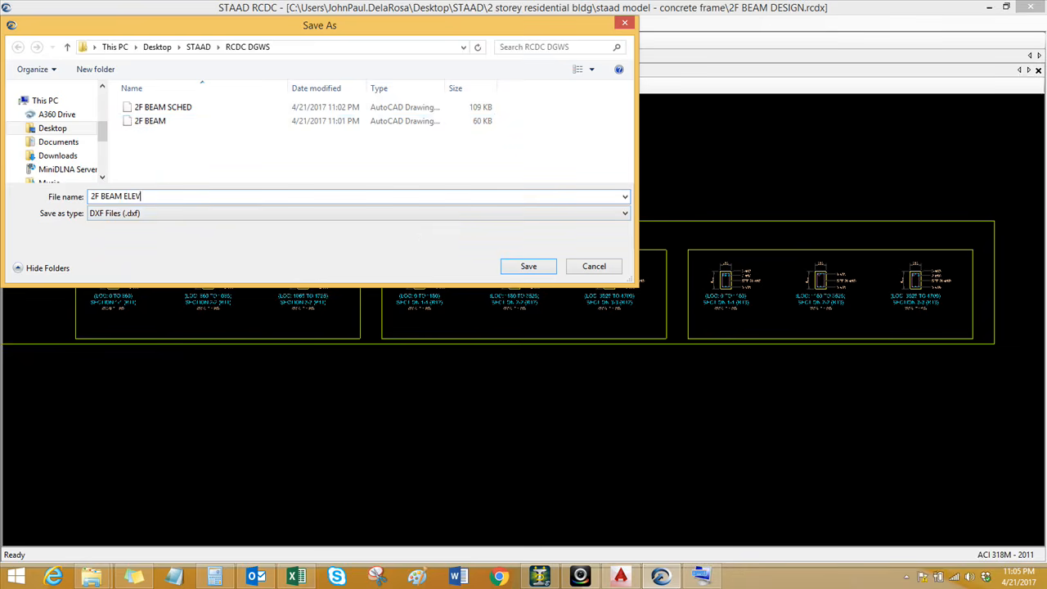
pyautogui.click(526, 267)
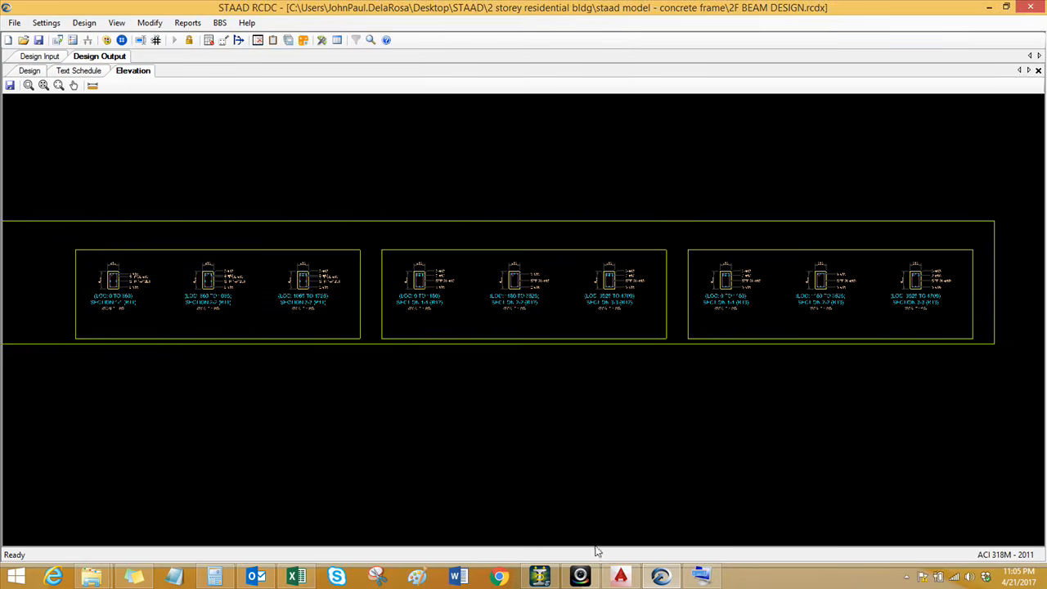
# Step: Switch to AutoCAD and open 2F BEAM ELEV.dxf from the RCDC DGWS folder
pyautogui.click(621, 577)
pyautogui.scroll(-3, 538, 338)
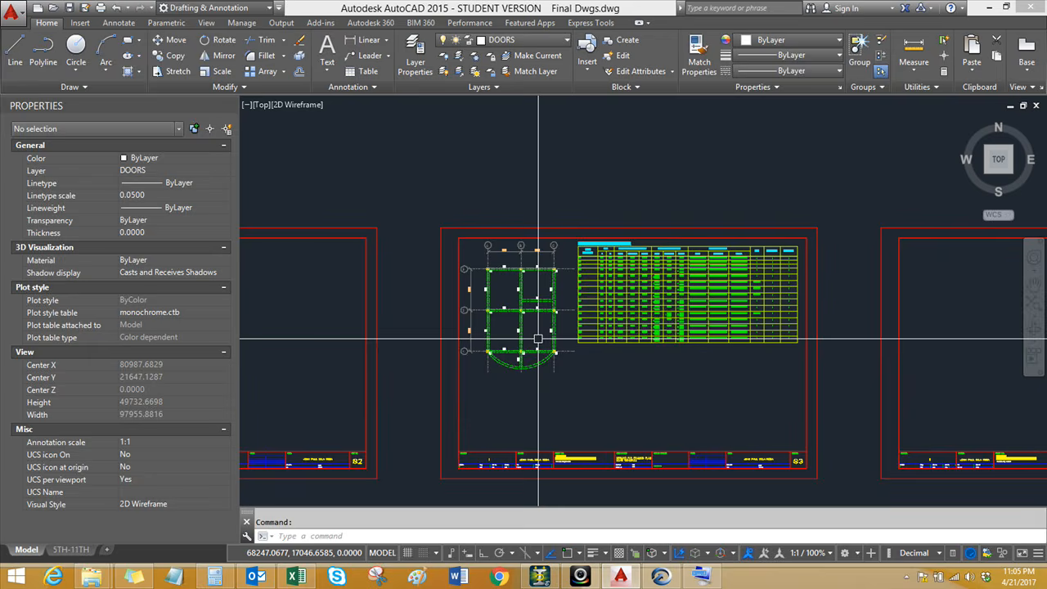
pyautogui.click(52, 8)
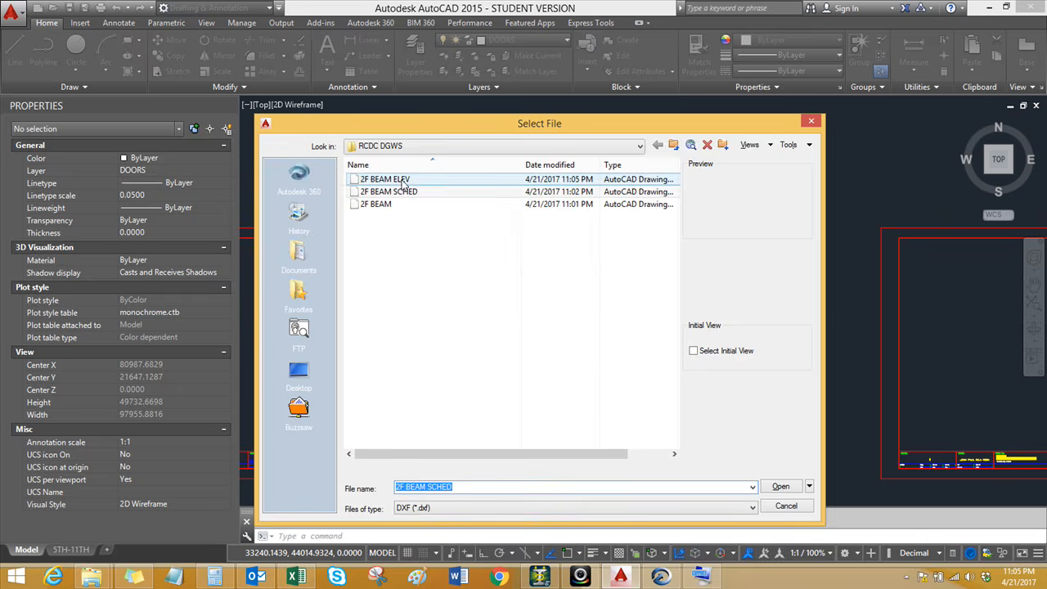
pyautogui.click(403, 181)
pyautogui.click(780, 487)
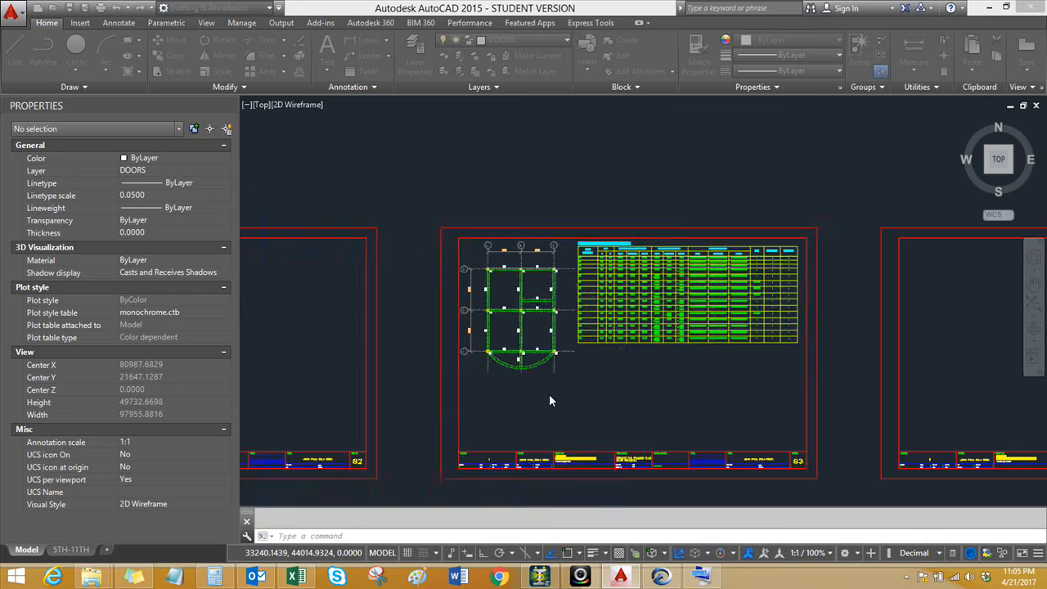
# Step: Copy the B11-B12-B13 elevation with a base point at its upper-left corner and return to Final Dwgs.dwg
pyautogui.moveTo(464, 390); pyautogui.dragTo(572, 194, button='middle')
pyautogui.scroll(5, 440, 242)
pyautogui.scroll(-2, 359, 237)
pyautogui.click(310, 174)
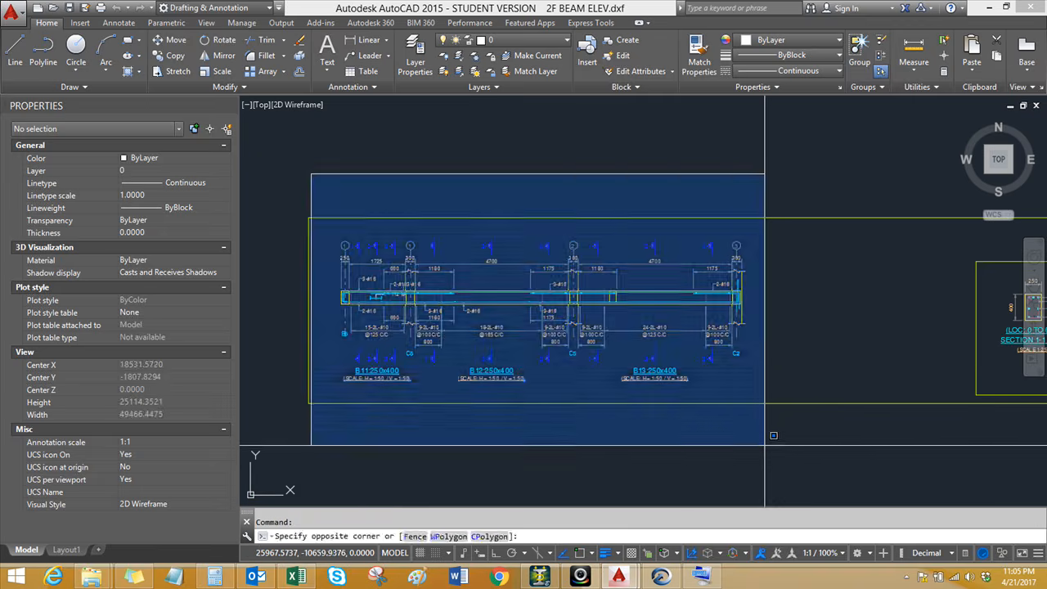
pyautogui.click(773, 435)
pyautogui.hotkey('ctrl', 'shift', 'c')
pyautogui.click(339, 241)
pyautogui.hotkey('ctrl', 'Tab')
# Step: Paste the beam elevation as a block on sheet S3, directly below the beam schedule
pyautogui.moveTo(478, 382); pyautogui.dragTo(418, 356, button='middle')
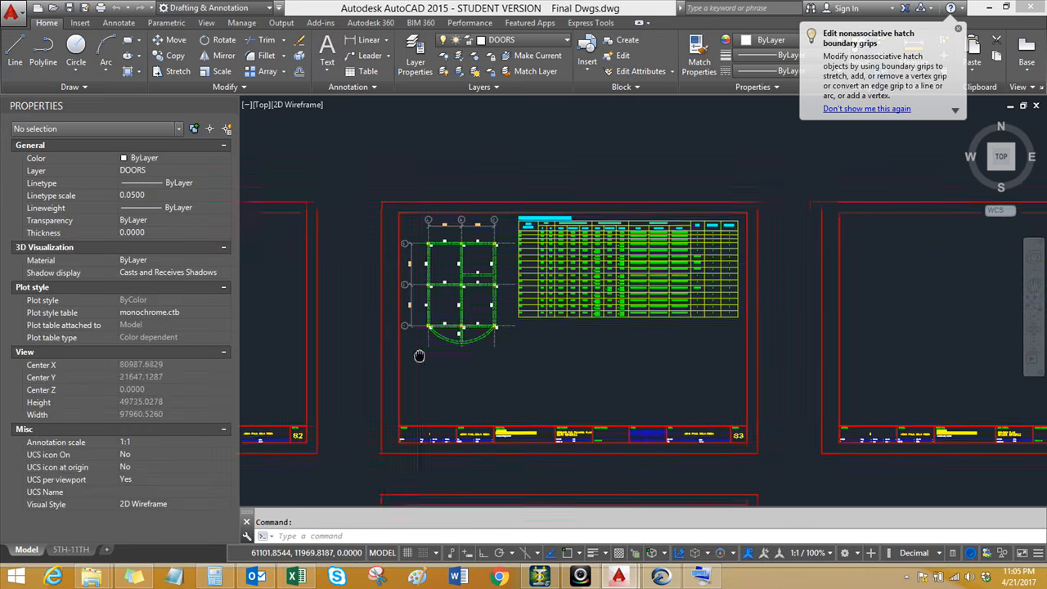
pyautogui.scroll(1, 419, 355)
pyautogui.hotkey('ctrl', 'shift', 'v')
pyautogui.scroll(2, 516, 330)
pyautogui.scroll(5, 515, 330)
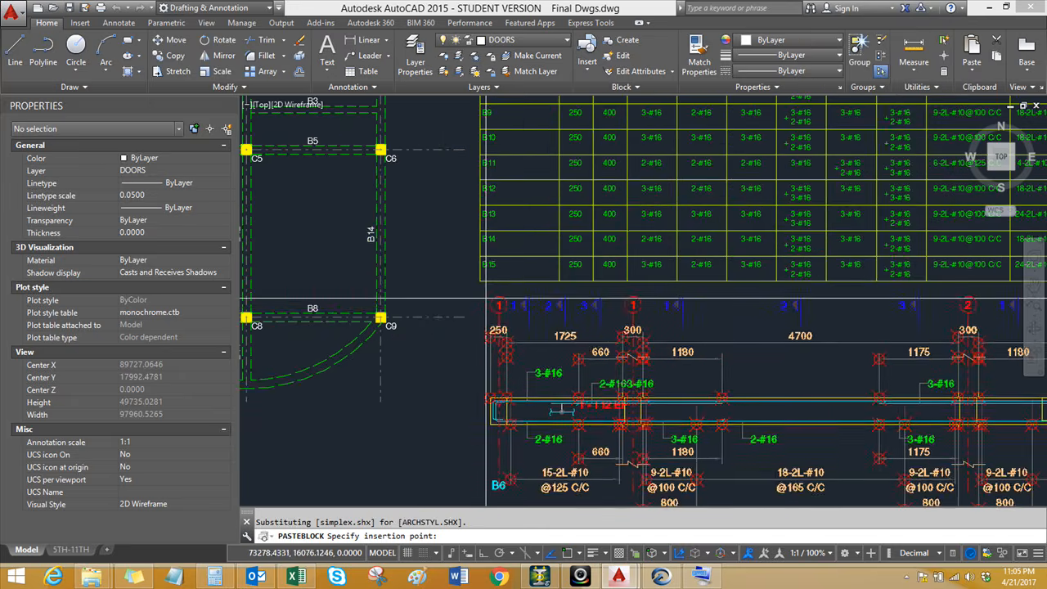
pyautogui.click(442, 304)
# Step: Explode the pasted B11-B12-B13 elevation block
pyautogui.scroll(-4, 439, 305)
pyautogui.scroll(2, 513, 352)
pyautogui.click(514, 352)
pyautogui.write('x')
pyautogui.press('Return')
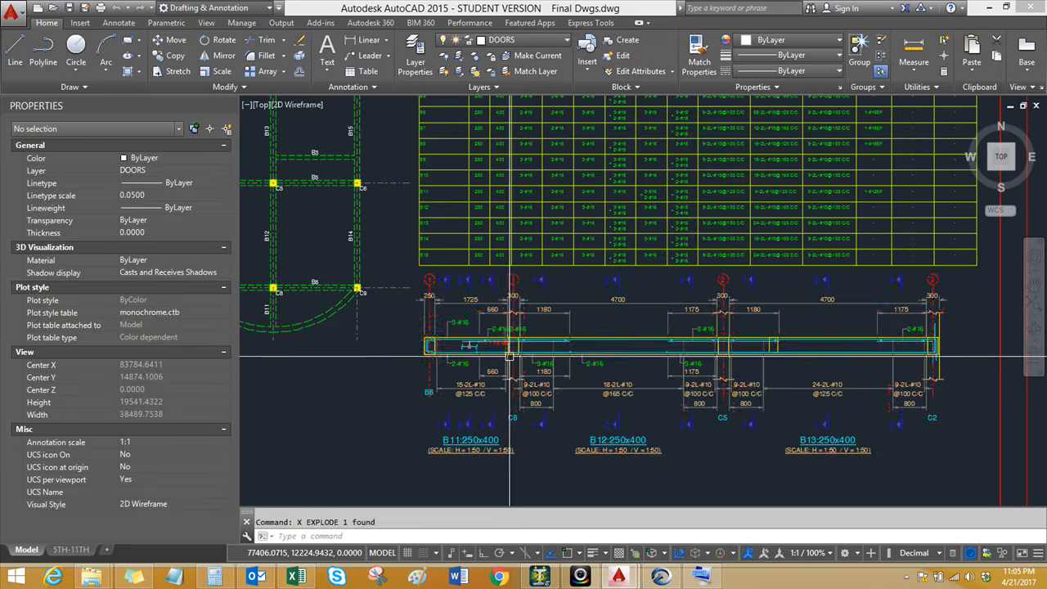
# Step: Examine the elevation's bar and dimension annotations and how it fits with the beam plan and schedule on sheet S3
pyautogui.scroll(2, 512, 306)
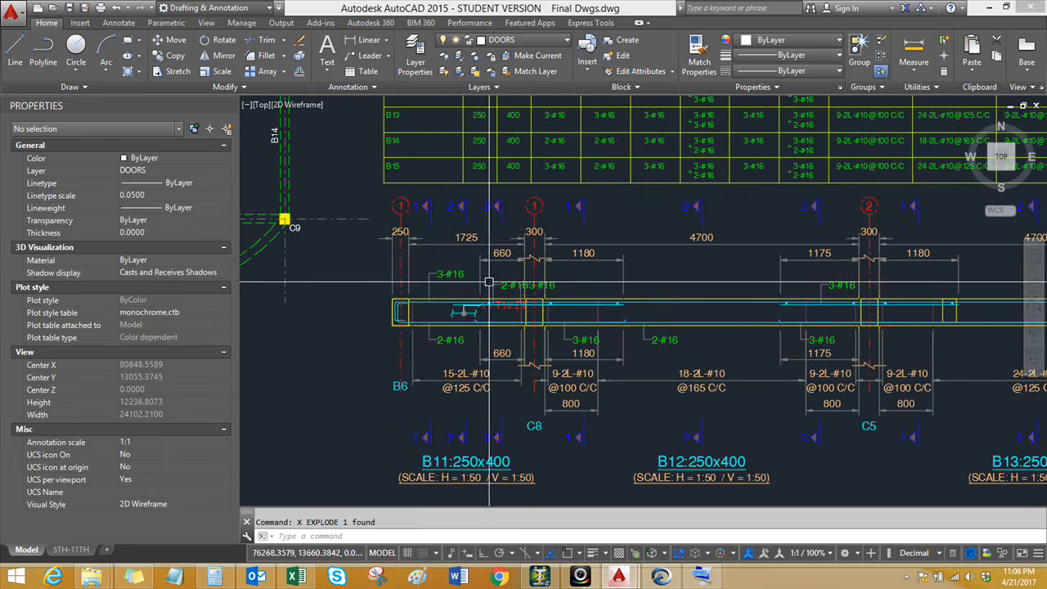
pyautogui.scroll(-2, 487, 350)
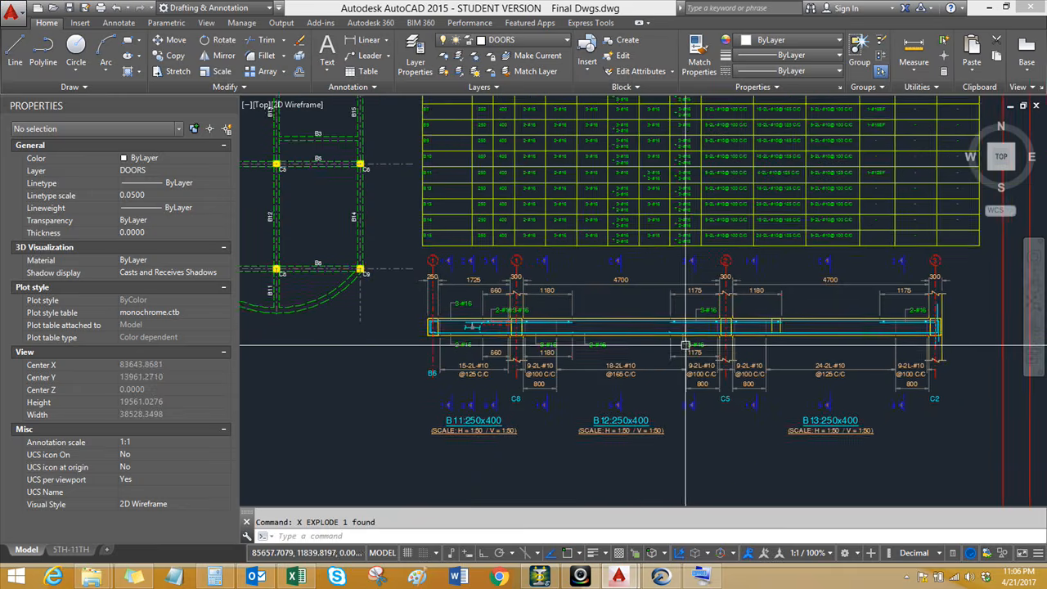
pyautogui.moveTo(685, 346); pyautogui.dragTo(664, 360, button='middle')
pyautogui.scroll(-1, 646, 350)
pyautogui.scroll(-1, 643, 348)
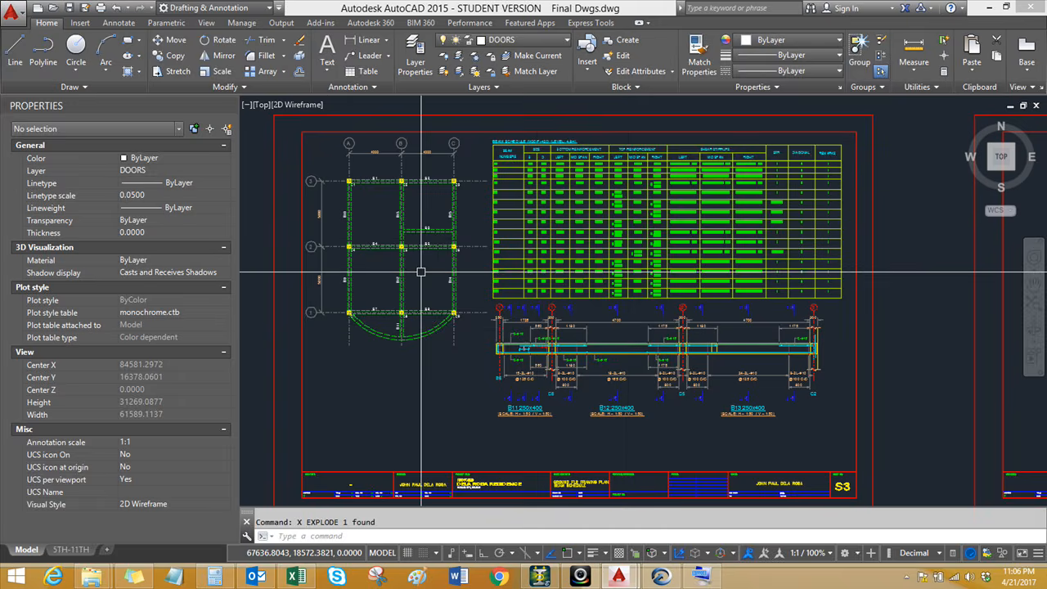
pyautogui.scroll(2, 446, 234)
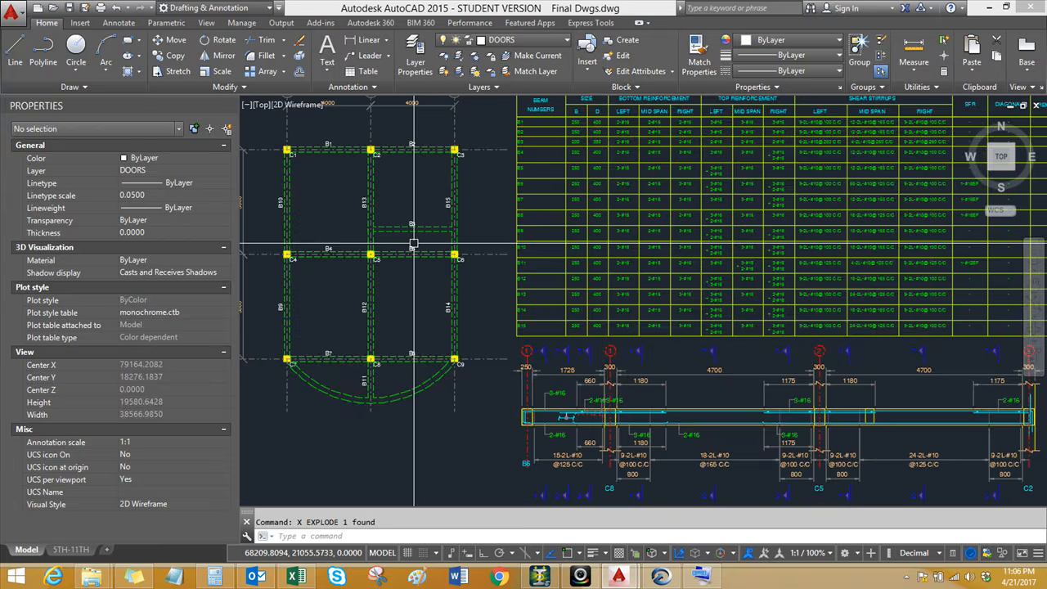
pyautogui.scroll(-2, 410, 255)
pyautogui.scroll(2, 404, 407)
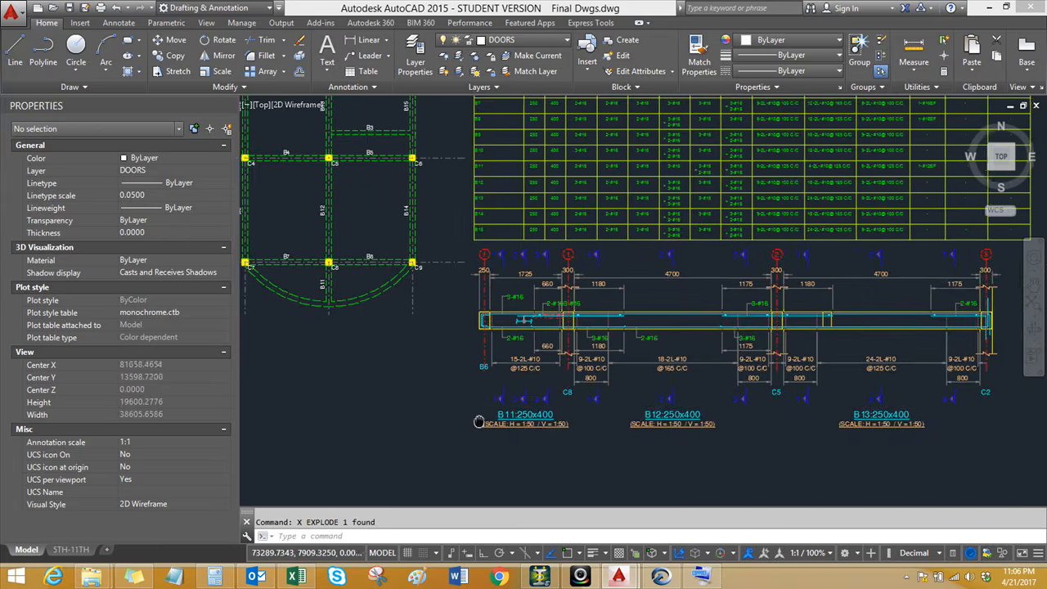
pyautogui.scroll(-2, 404, 408)
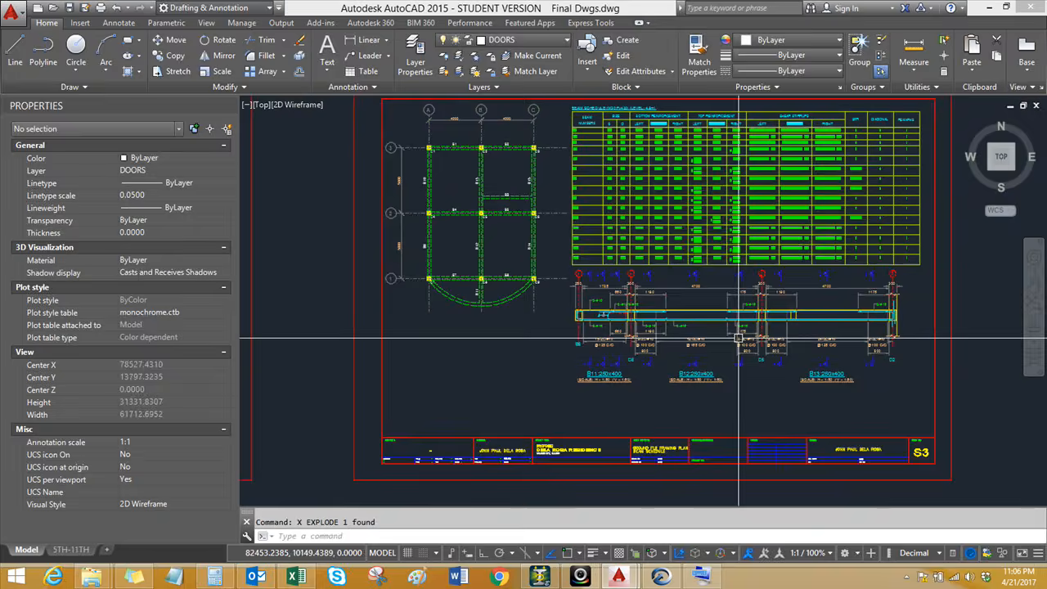
pyautogui.moveTo(567, 368); pyautogui.dragTo(483, 379, button='middle')
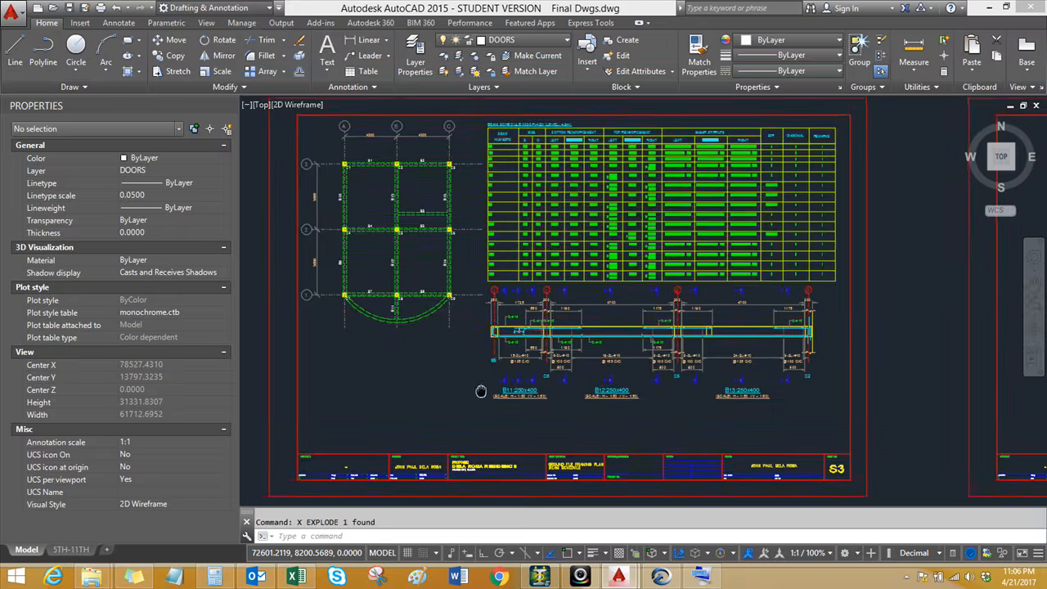
pyautogui.scroll(2, 710, 372)
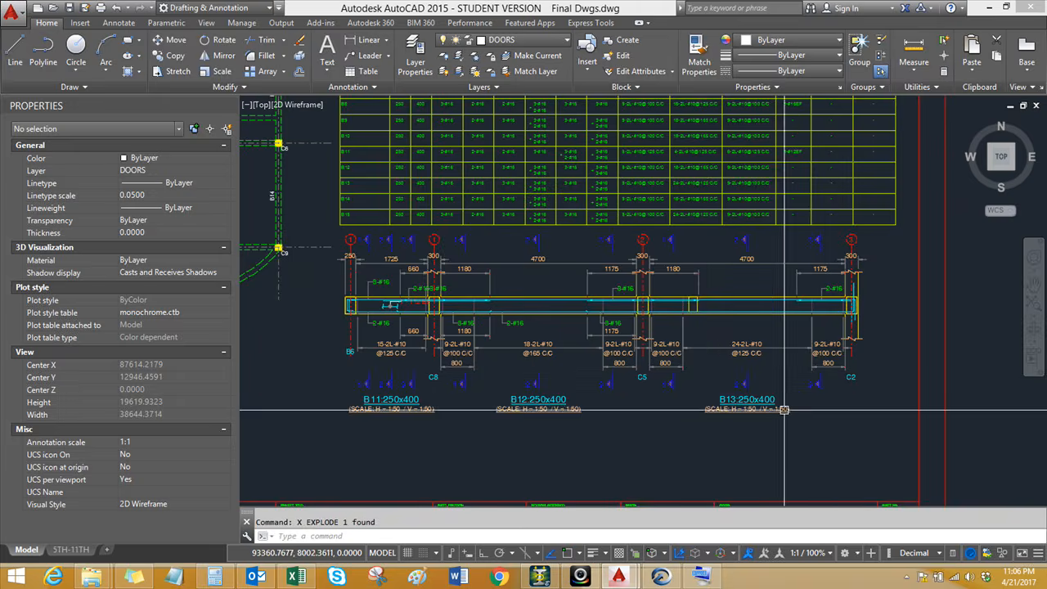
# Step: Undo the explosion of the beam elevation block
pyautogui.hotkey('ctrl', 'z')
pyautogui.hotkey('ctrl', 'z')
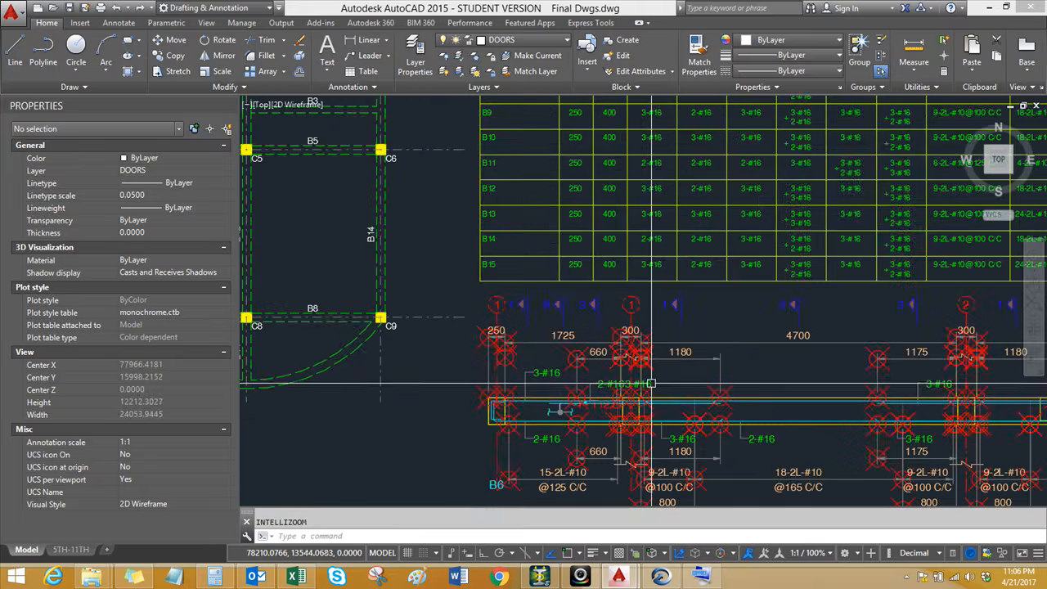
# Step: Remove the pasted beam elevation from below the beam schedule on sheet S3 and regenerate the drawing
pyautogui.moveTo(627, 379); pyautogui.dragTo(614, 398, button='middle')
pyautogui.write('re')
pyautogui.press('space')
pyautogui.write('r')
pyautogui.press('space')
pyautogui.write('re')
pyautogui.press('space')
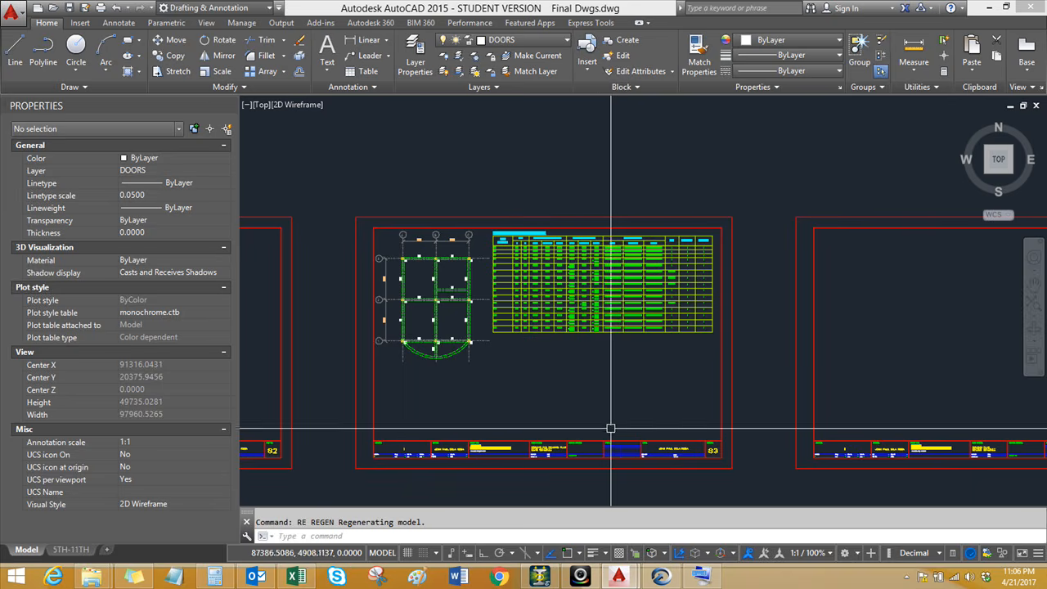
# Step: Switch to RCDC and generate the bar bending schedule drawing on screen for beam group B11-B12-B13
pyautogui.click(662, 577)
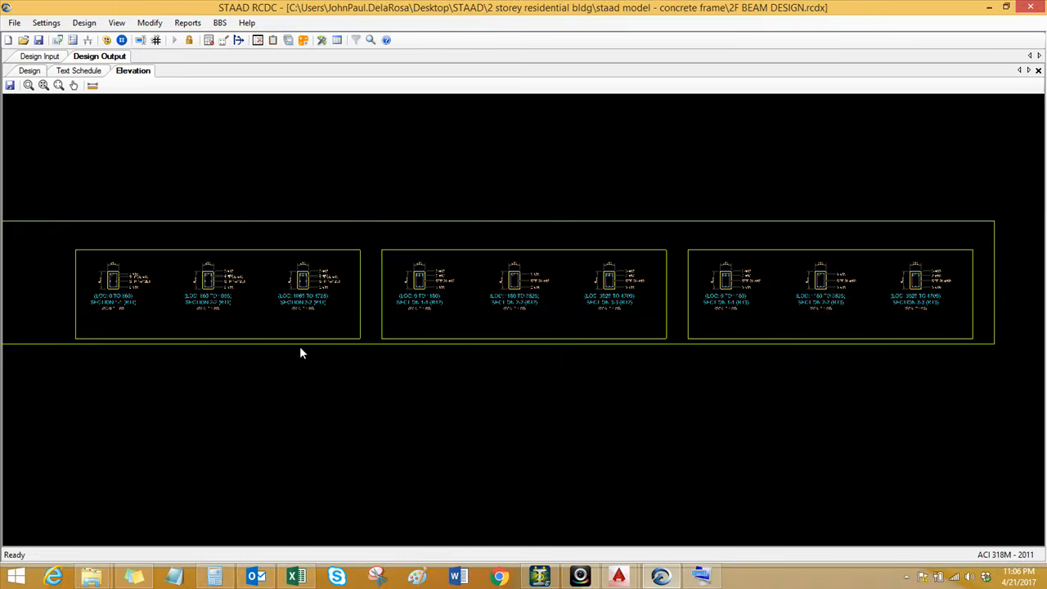
pyautogui.moveTo(299, 353); pyautogui.dragTo(398, 365, button='middle')
pyautogui.scroll(-2, 397, 361)
pyautogui.scroll(4, 313, 334)
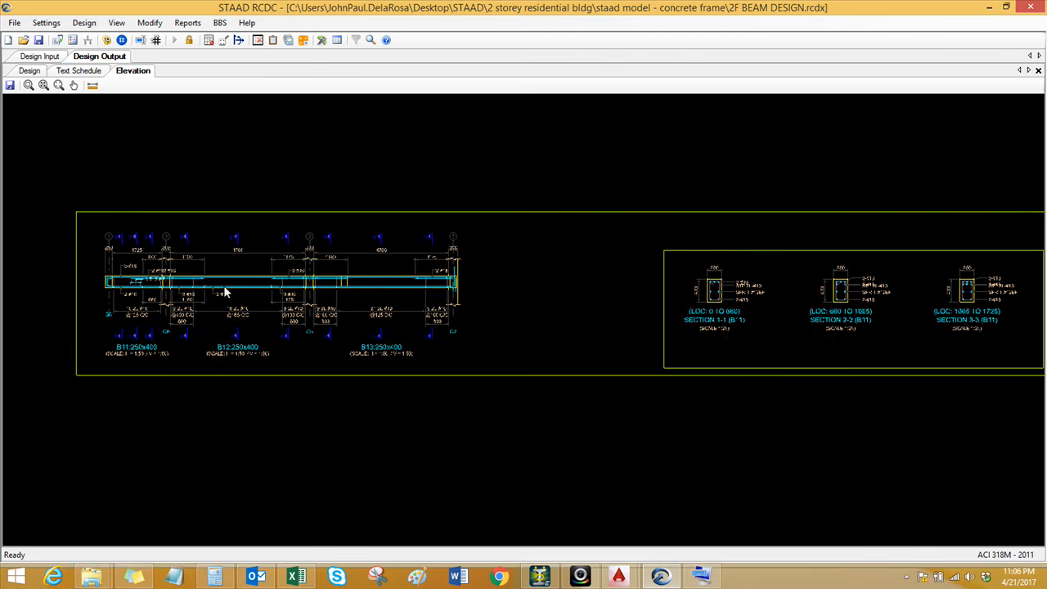
pyautogui.moveTo(224, 287); pyautogui.dragTo(217, 274, button='middle')
pyautogui.click(221, 23)
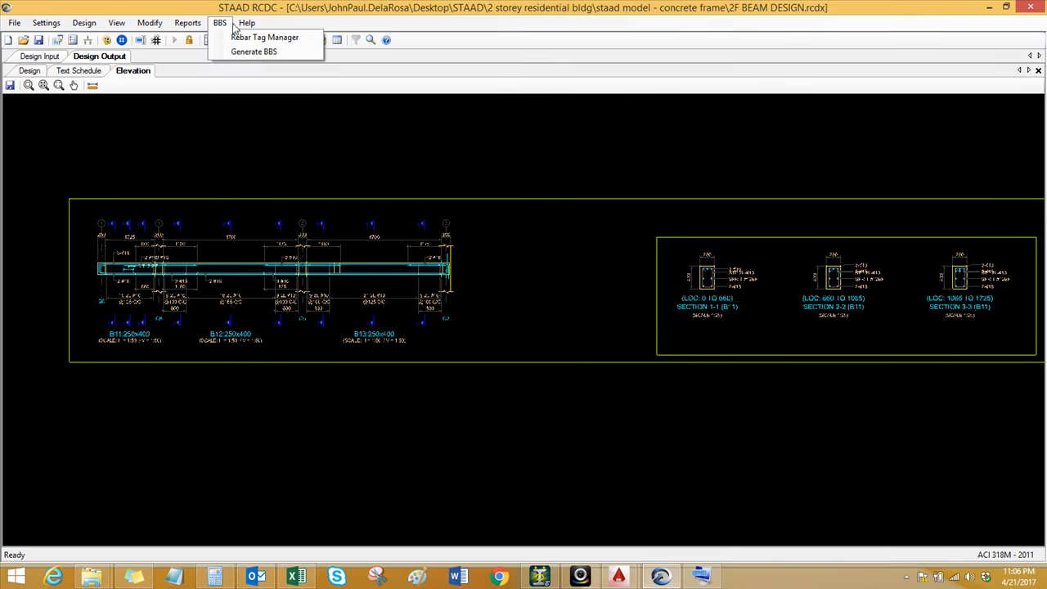
pyautogui.click(233, 52)
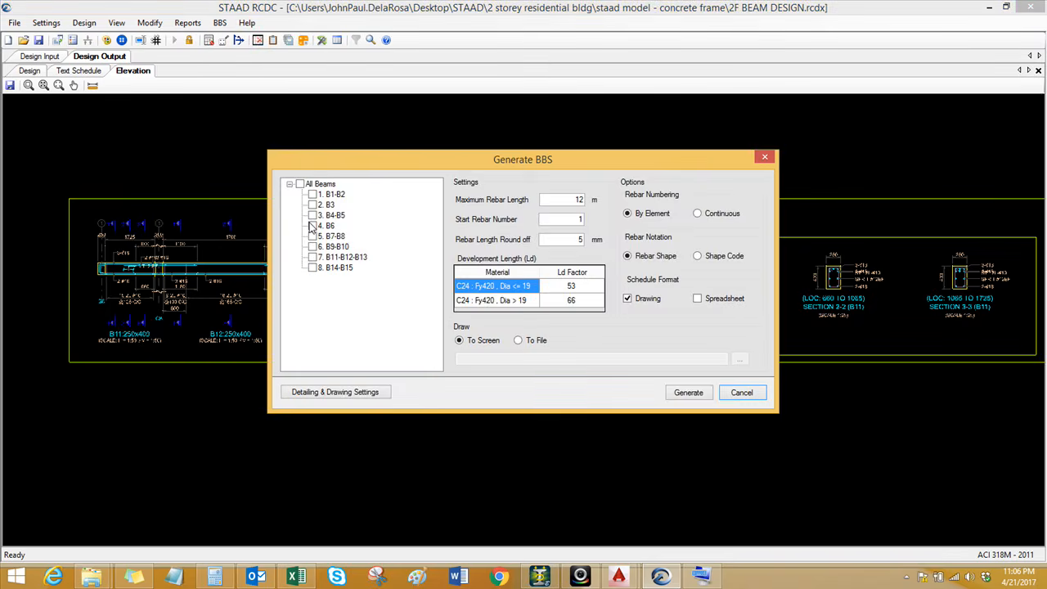
pyautogui.click(313, 257)
pyautogui.click(689, 393)
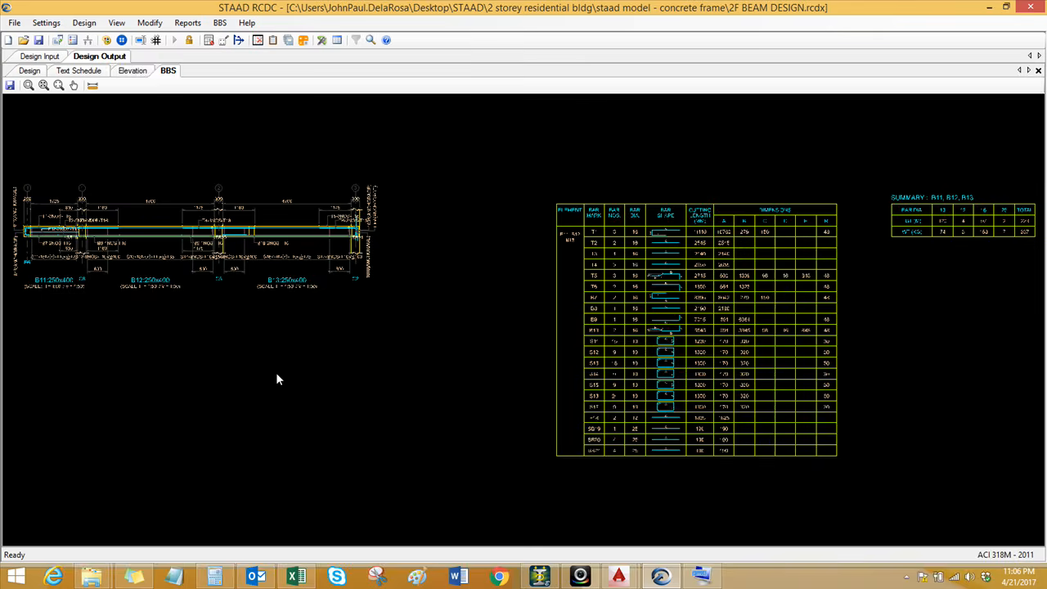
# Step: Examine the bar marks, anchorages and stirrup spacings on the B11-B12-B13 elevation of the bar bending schedule drawing
pyautogui.scroll(3, 327, 248)
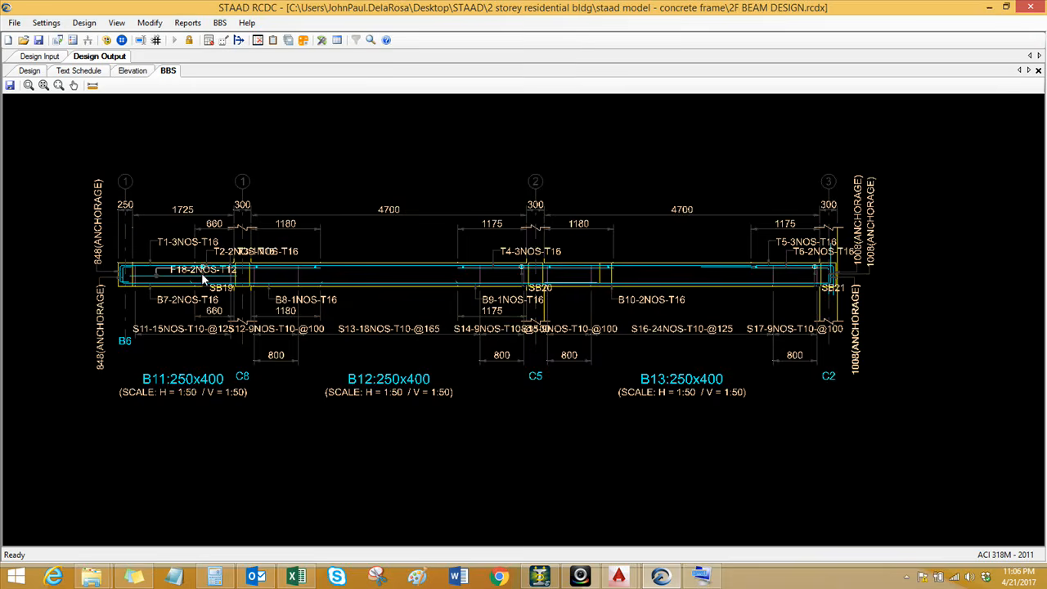
pyautogui.scroll(3, 166, 285)
pyautogui.scroll(-3, 162, 288)
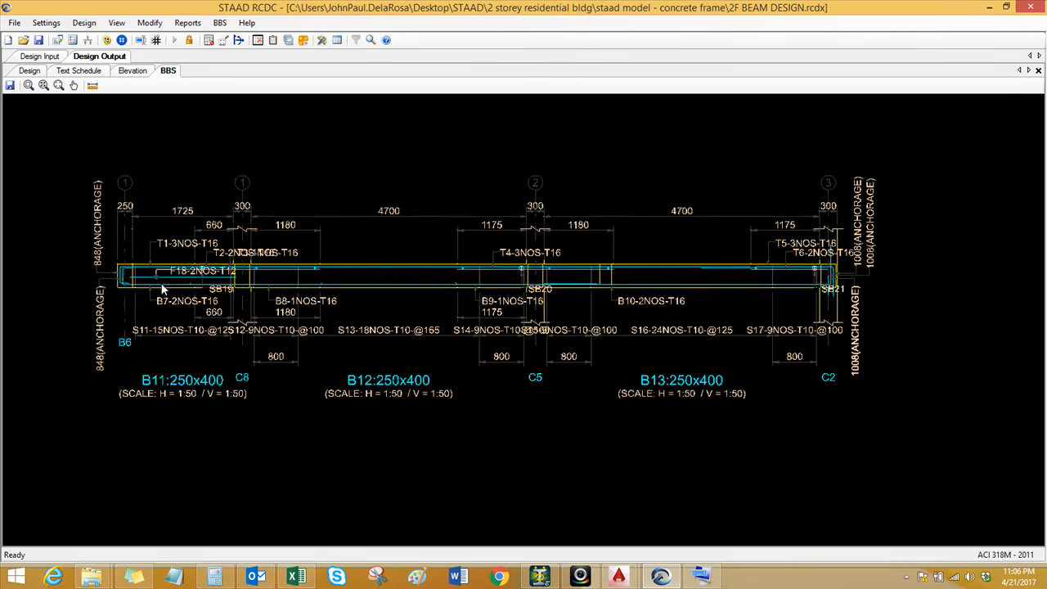
pyautogui.scroll(1, 166, 285)
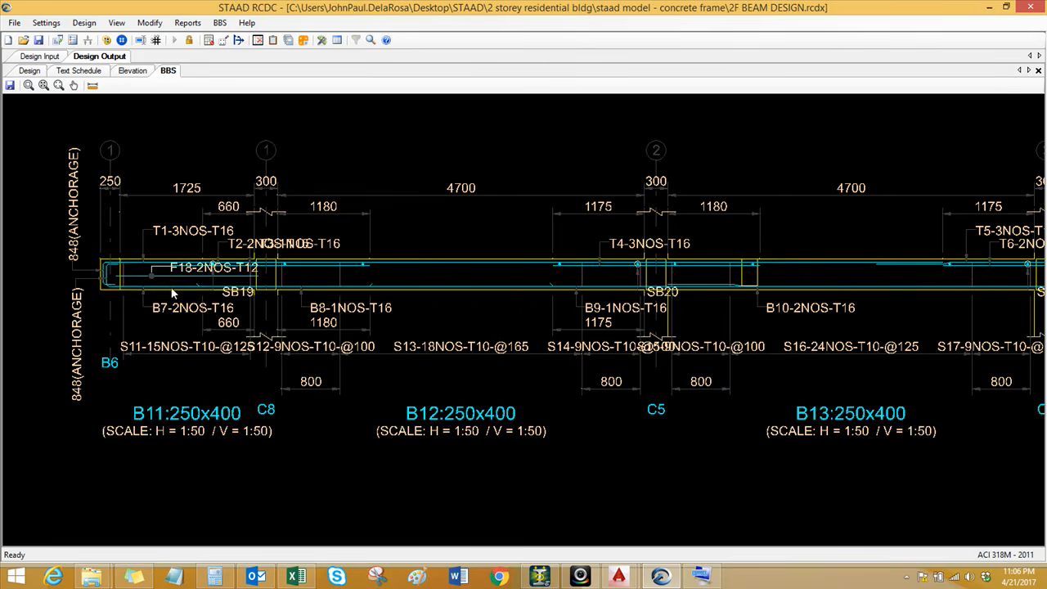
pyautogui.scroll(2, 163, 286)
pyautogui.scroll(-3, 254, 313)
pyautogui.scroll(-2, 349, 317)
pyautogui.moveTo(692, 298); pyautogui.dragTo(546, 317, button='middle')
# Step: Read through the bar bending table for B11, B12 and B13, checking bar marks, shapes, cutting lengths and dimensions
pyautogui.scroll(-4, 546, 319)
pyautogui.moveTo(1011, 335); pyautogui.dragTo(465, 380, button='middle')
pyautogui.moveTo(550, 363); pyautogui.dragTo(497, 241, button='middle')
pyautogui.scroll(-3, 498, 242)
pyautogui.scroll(4, 488, 246)
pyautogui.scroll(3, 577, 263)
pyautogui.moveTo(577, 263); pyautogui.dragTo(454, 286, button='middle')
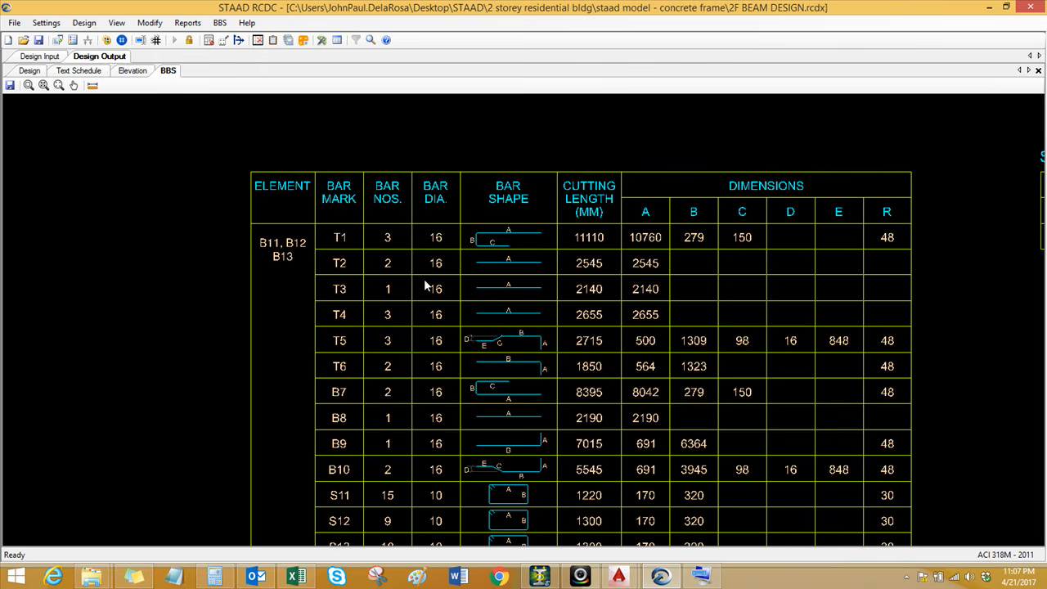
pyautogui.moveTo(448, 292); pyautogui.dragTo(459, 292, button='middle')
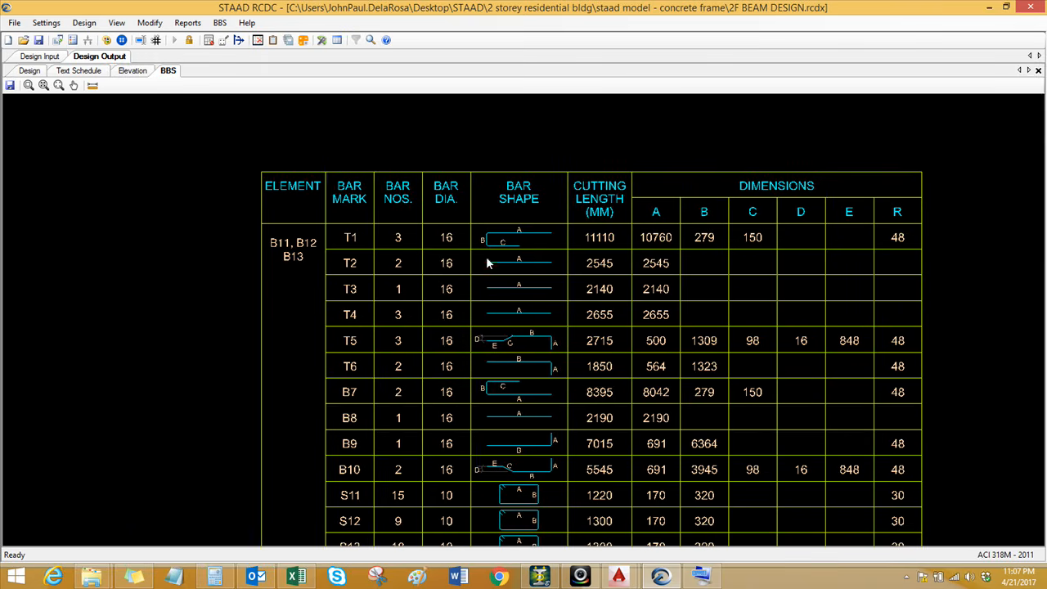
pyautogui.scroll(3, 493, 257)
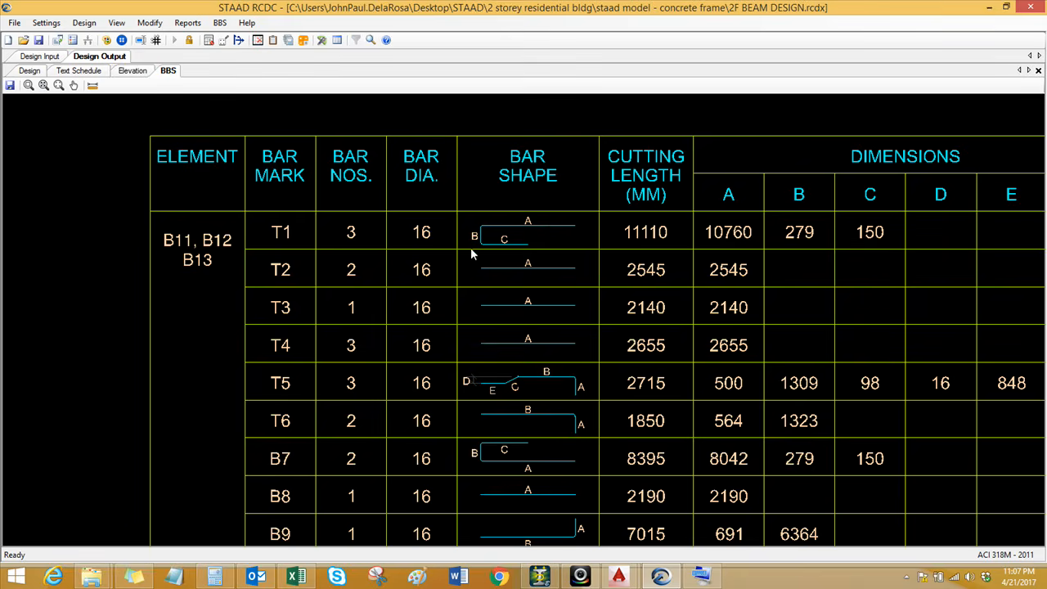
pyautogui.scroll(-1, 567, 226)
pyautogui.moveTo(508, 258); pyautogui.dragTo(501, 239, button='middle')
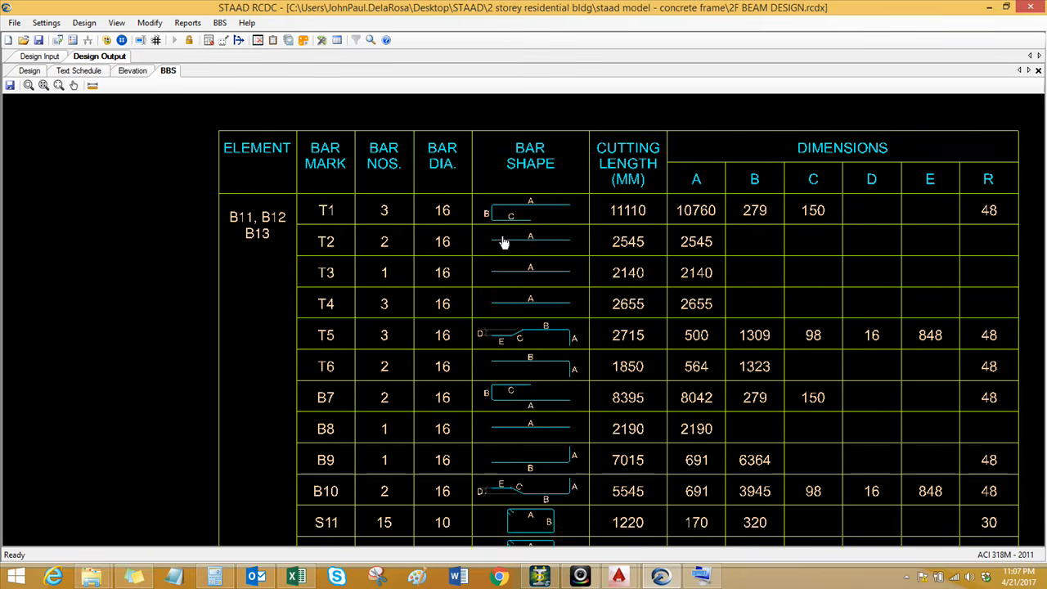
pyautogui.scroll(-4, 439, 257)
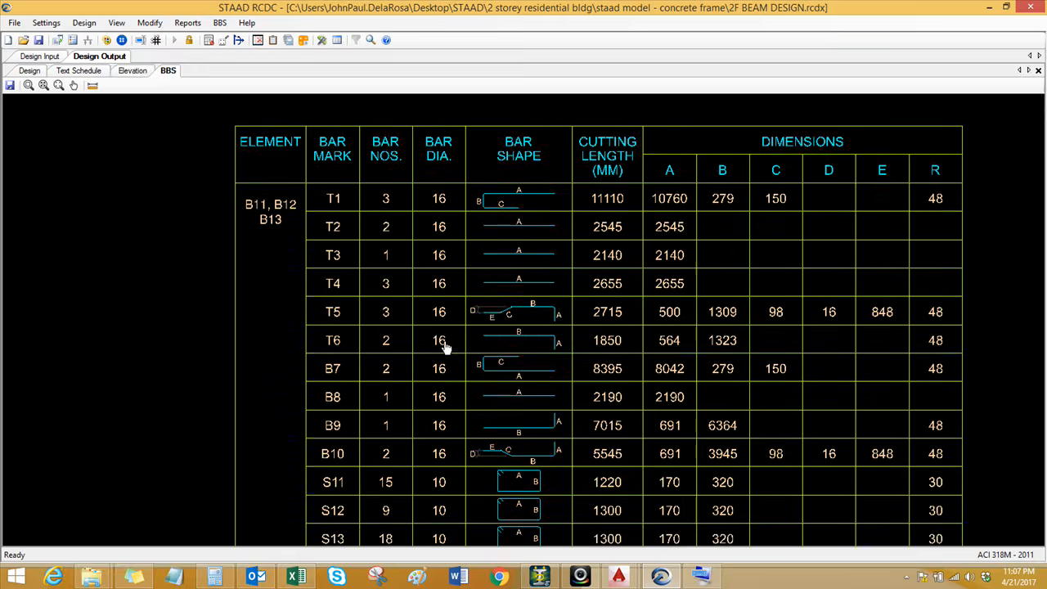
pyautogui.moveTo(470, 379); pyautogui.dragTo(445, 284, button='middle')
pyautogui.scroll(3, 467, 349)
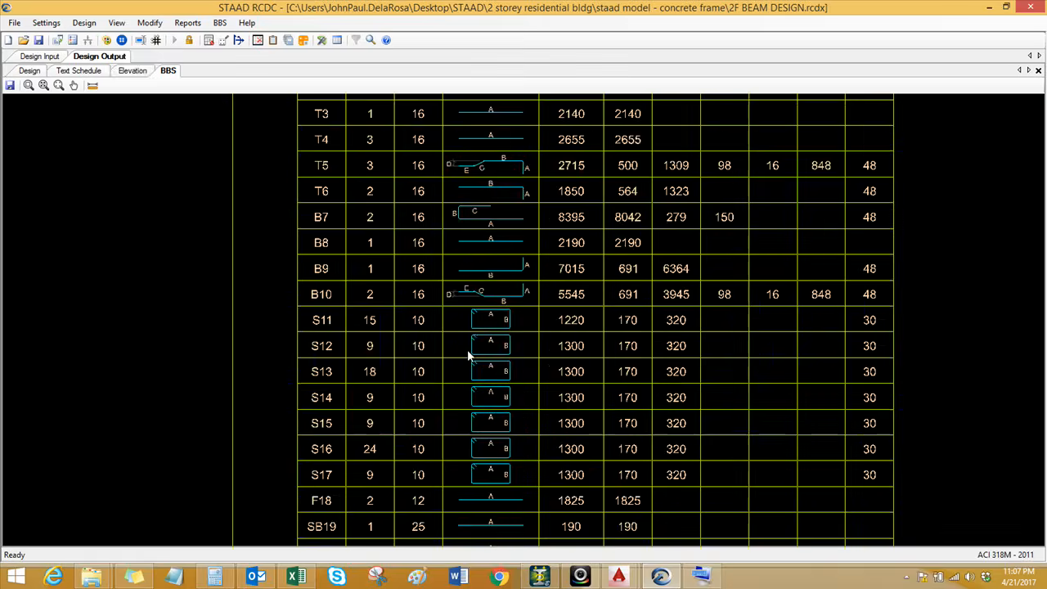
pyautogui.scroll(-4, 474, 341)
pyautogui.scroll(-2, 475, 345)
# Step: Check the bar length and weight summary by diameter for B11, B12 and B13, and return to the beam elevation
pyautogui.moveTo(794, 231); pyautogui.dragTo(444, 306, button='middle')
pyautogui.scroll(3, 452, 301)
pyautogui.scroll(2, 451, 298)
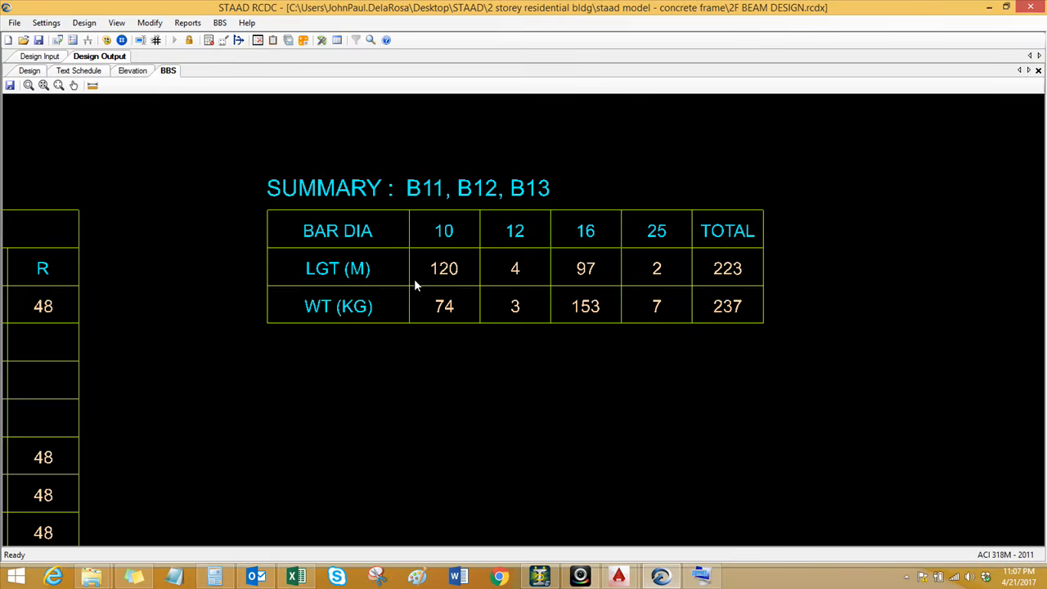
pyautogui.scroll(-4, 415, 283)
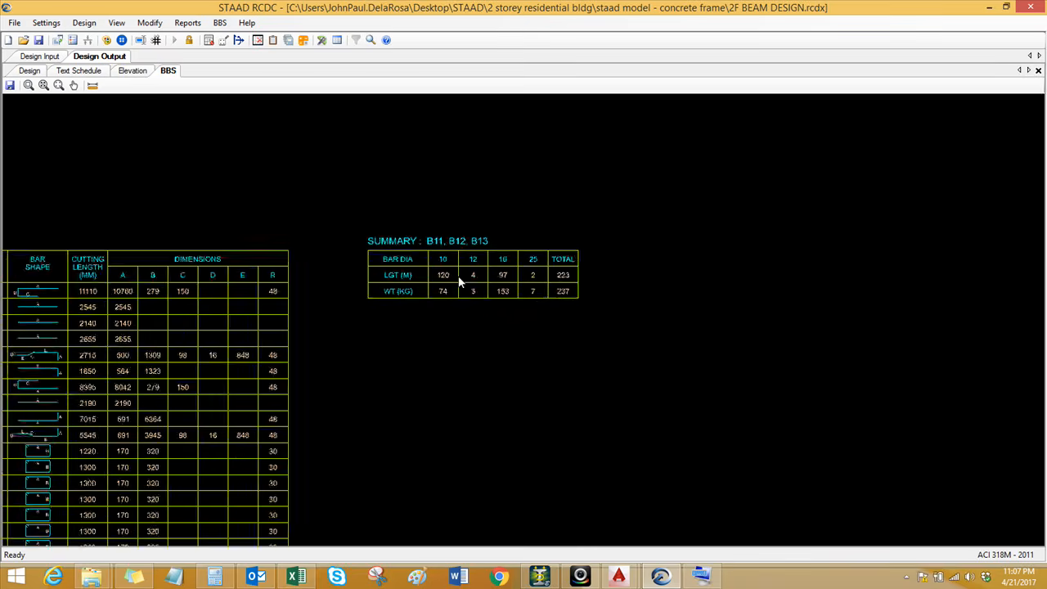
pyautogui.scroll(-3, 496, 309)
pyautogui.moveTo(297, 385); pyautogui.dragTo(572, 392, button='middle')
pyautogui.scroll(3, 323, 318)
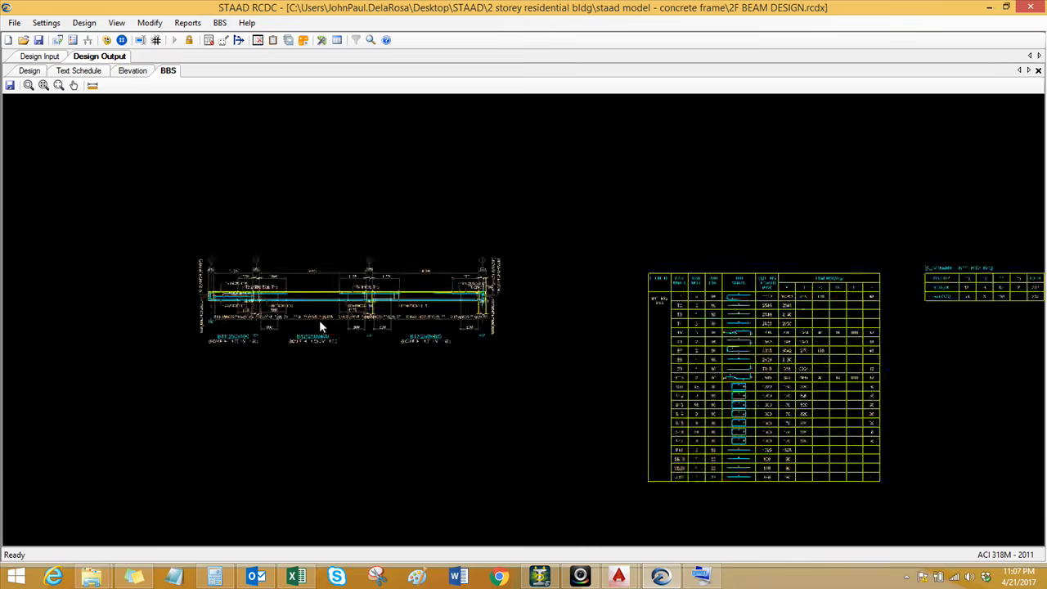
pyautogui.scroll(1, 311, 309)
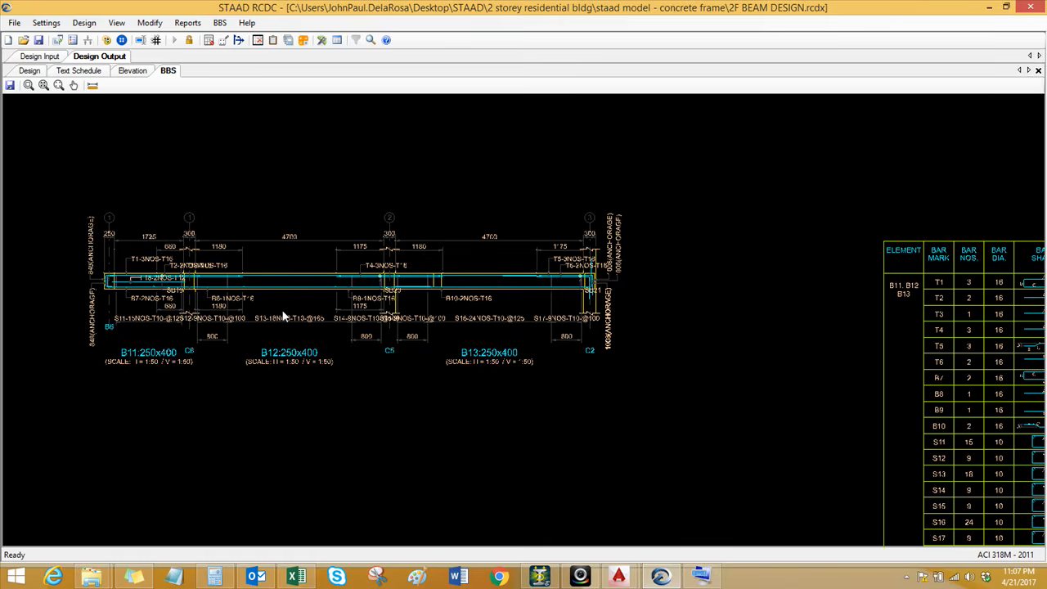
pyautogui.moveTo(286, 308); pyautogui.dragTo(263, 297, button='middle')
pyautogui.scroll(-1, 262, 294)
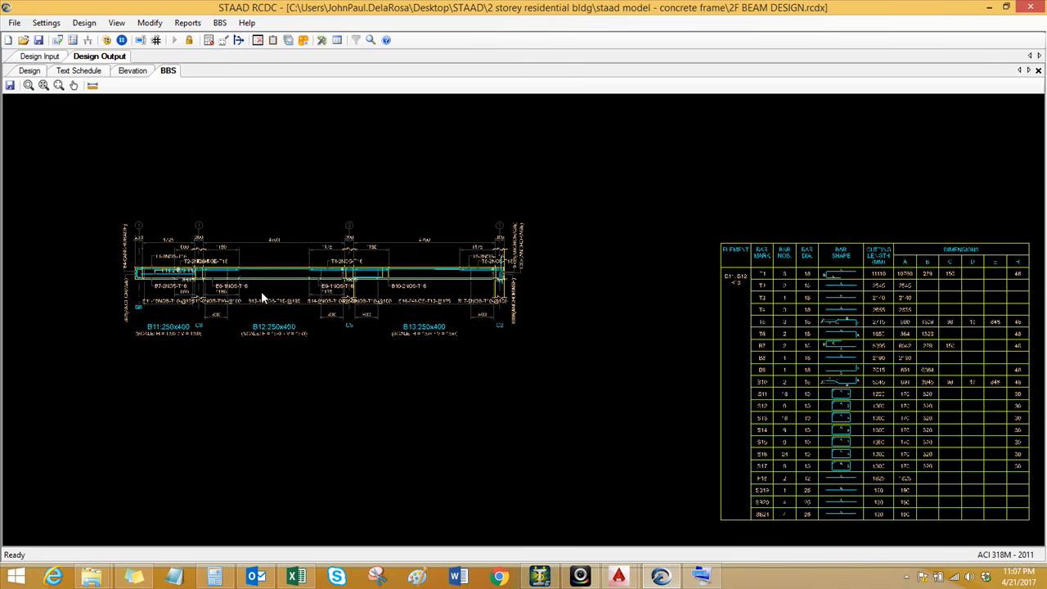
# Step: Generate the Design Calculation report for beam group B11-B12-B13
pyautogui.click(188, 23)
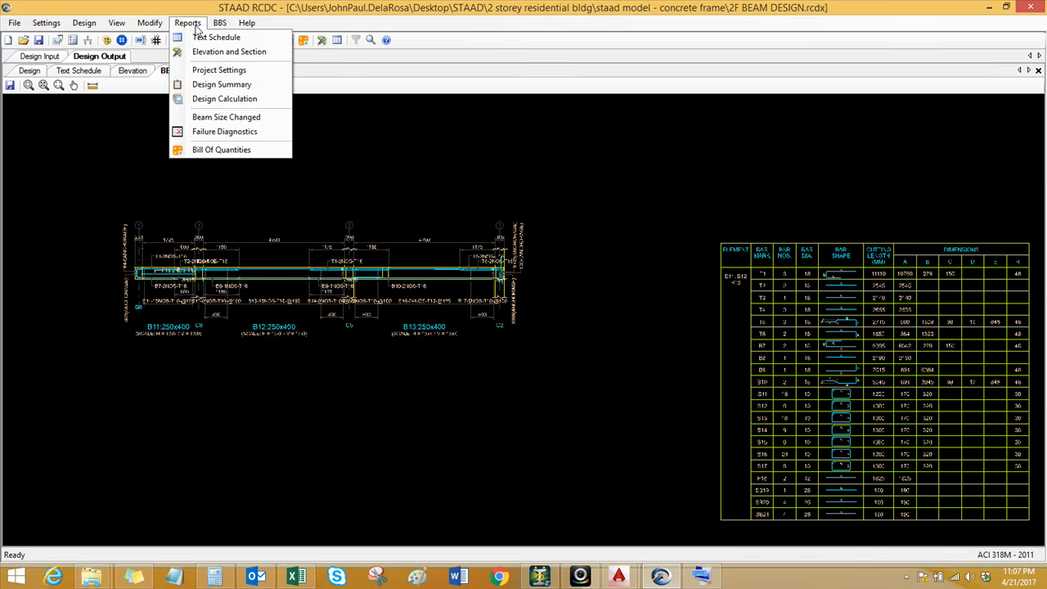
pyautogui.click(217, 99)
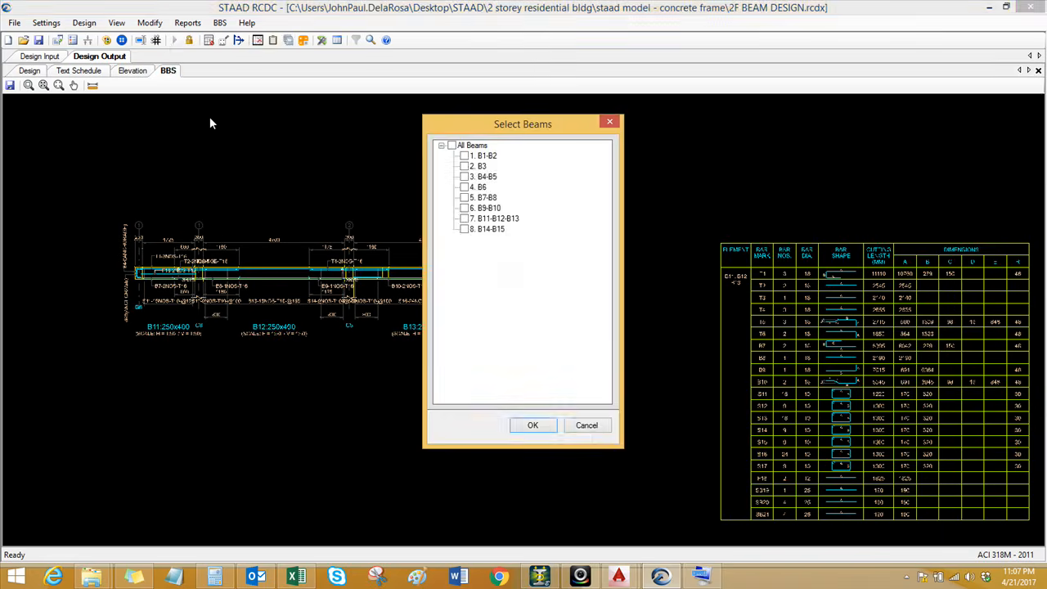
pyautogui.click(463, 219)
pyautogui.click(533, 425)
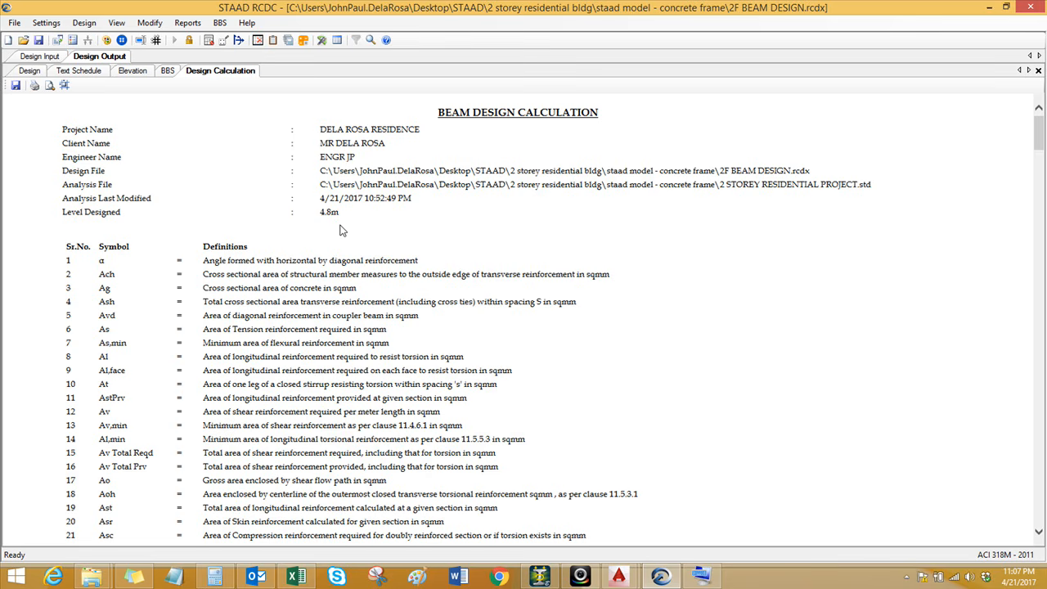
# Step: Review the beam design calculation report, from the designed level and code references to the reinforcement tables and maximum spacing criteria
pyautogui.moveTo(63, 212); pyautogui.dragTo(122, 216)
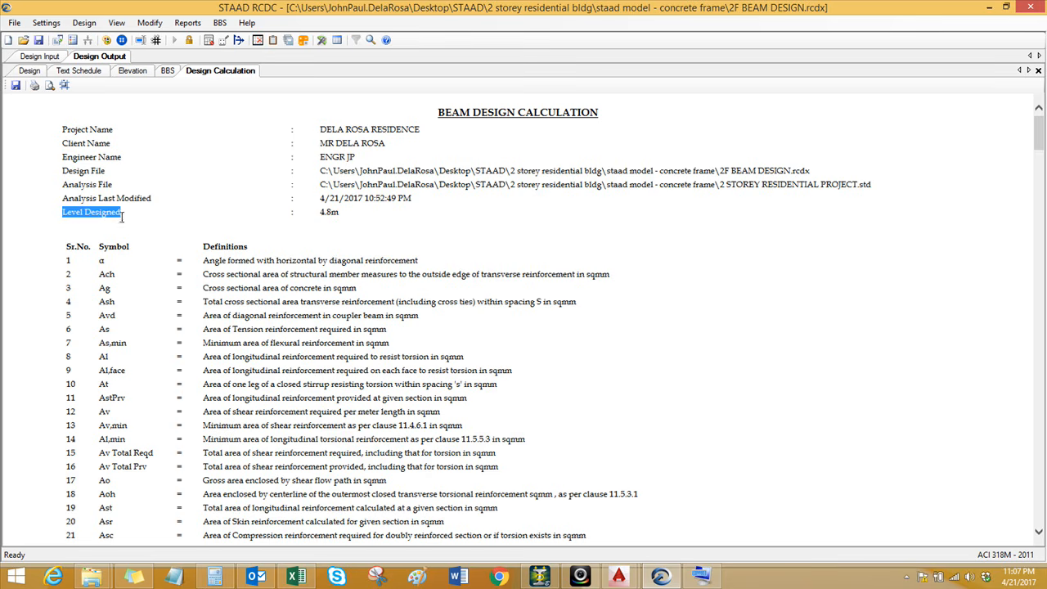
pyautogui.scroll(-15, 283, 265)
pyautogui.scroll(5, 285, 276)
pyautogui.scroll(-5, 264, 280)
pyautogui.scroll(-10, 373, 233)
pyautogui.scroll(5, 378, 231)
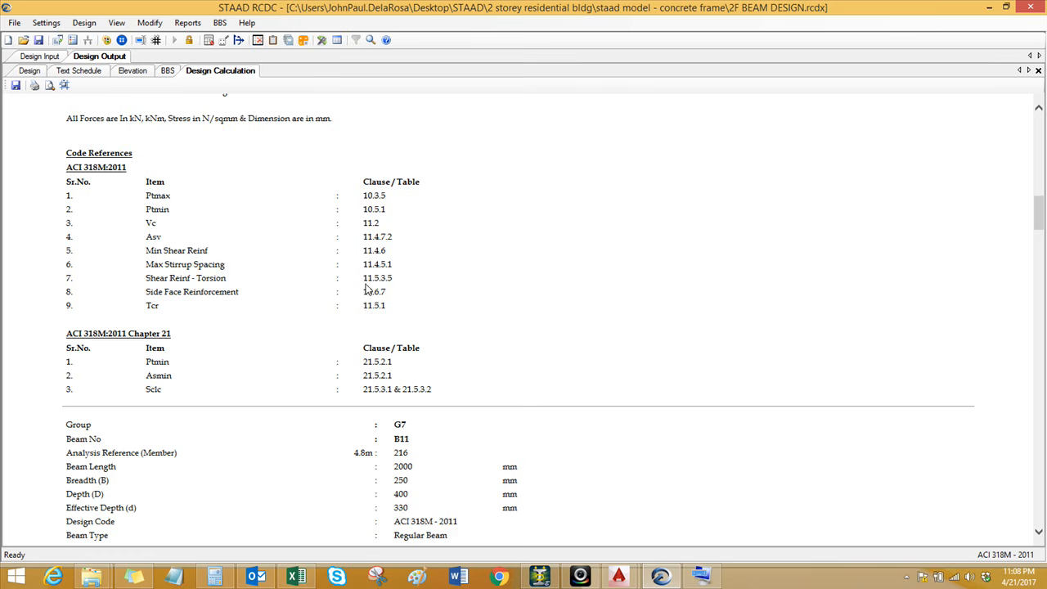
pyautogui.scroll(-2, 365, 292)
pyautogui.scroll(-20, 366, 292)
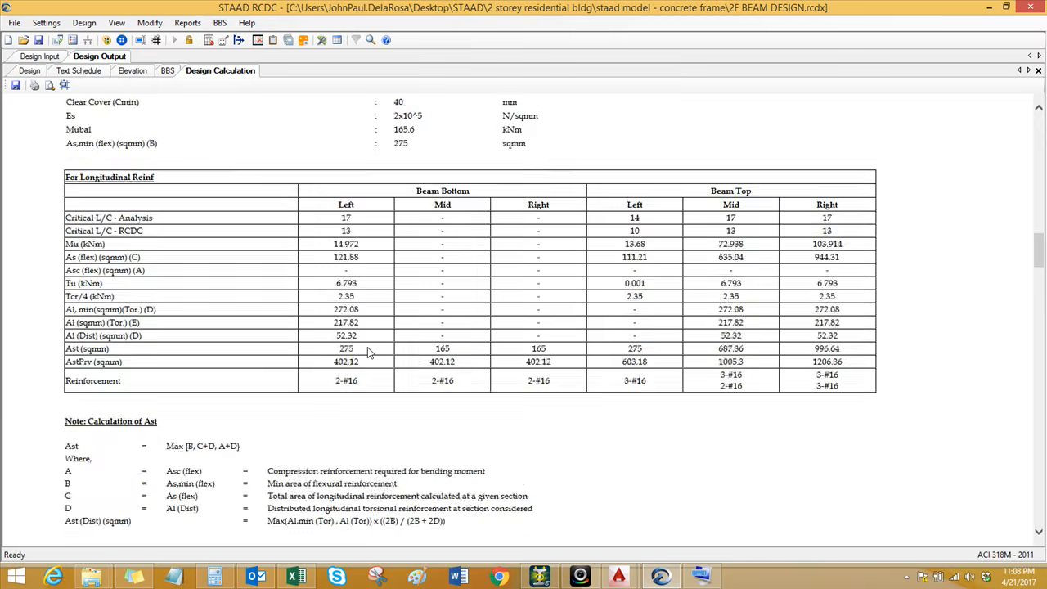
pyautogui.scroll(-20, 367, 357)
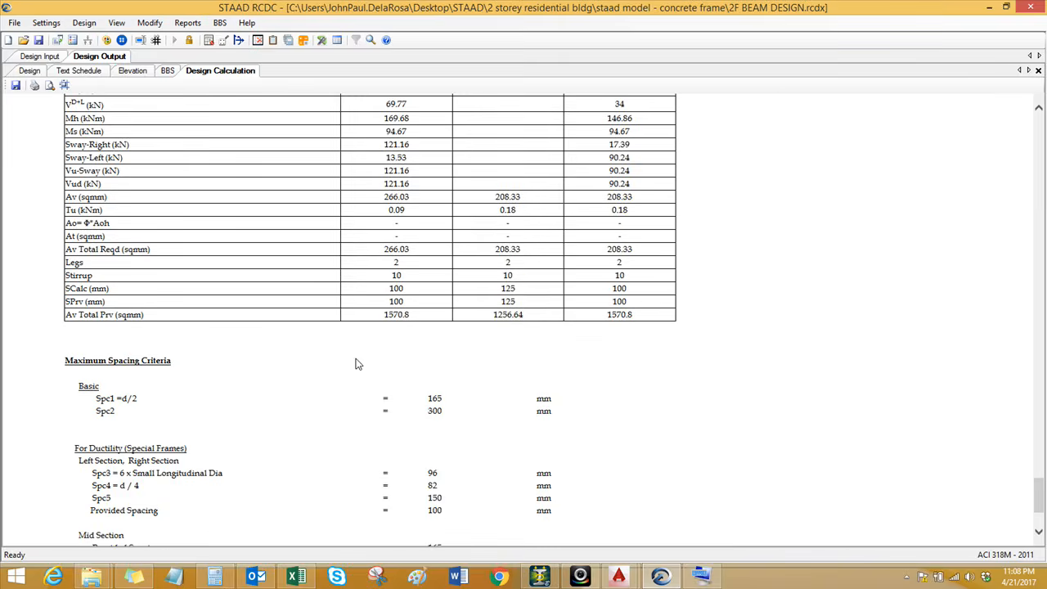
# Step: Check the beam layout and generate the BOQ Summary, Reinforcement Type Wise and Level and Dia Wise reports for an 80 sqM plan area
pyautogui.click(46, 58)
pyautogui.scroll(-3, 687, 278)
pyautogui.moveTo(667, 268); pyautogui.dragTo(661, 280, button='middle')
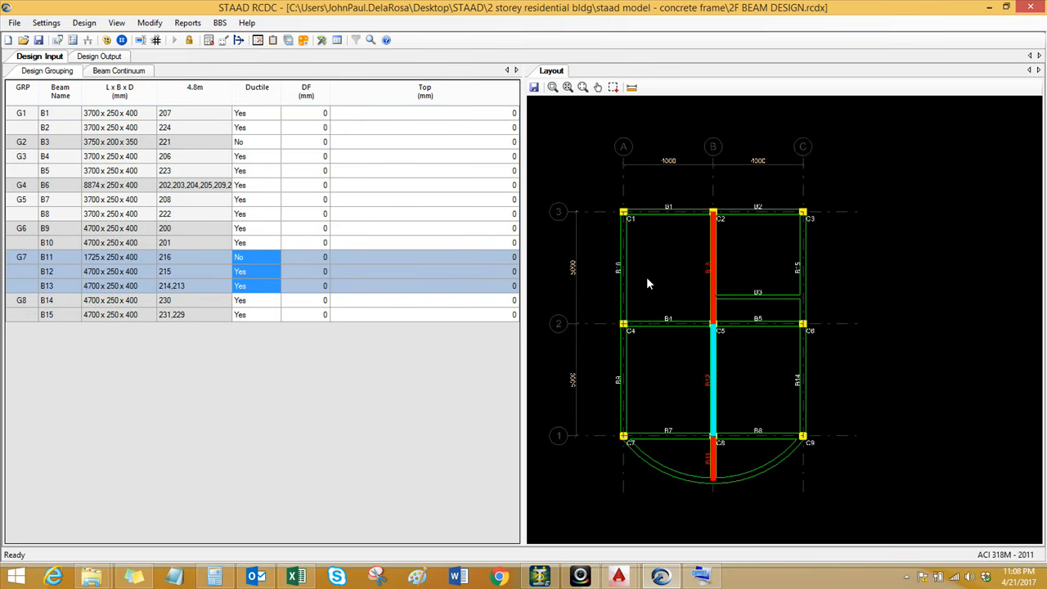
pyautogui.click(188, 24)
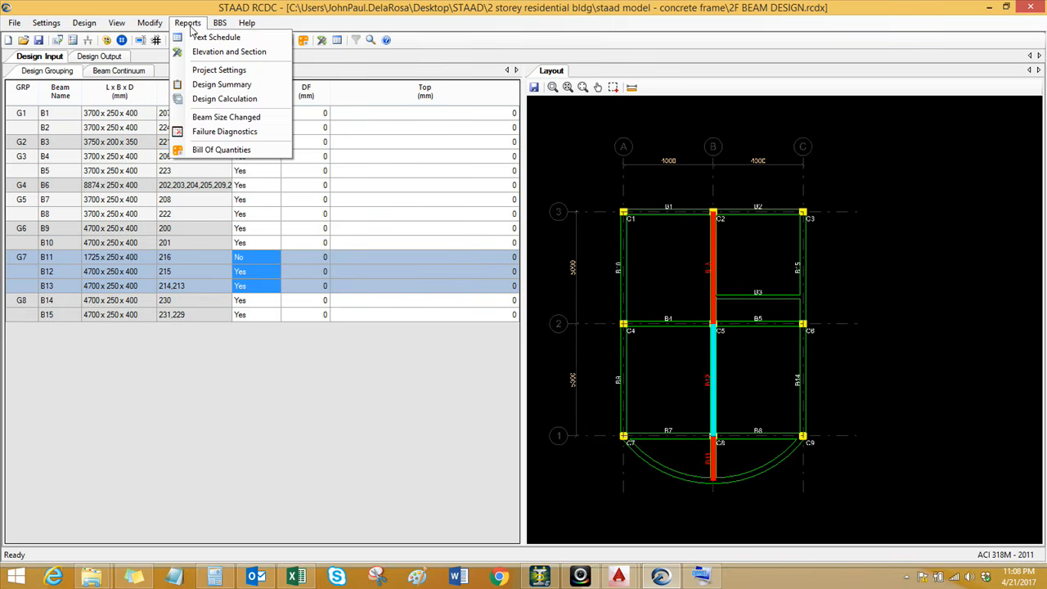
pyautogui.click(221, 150)
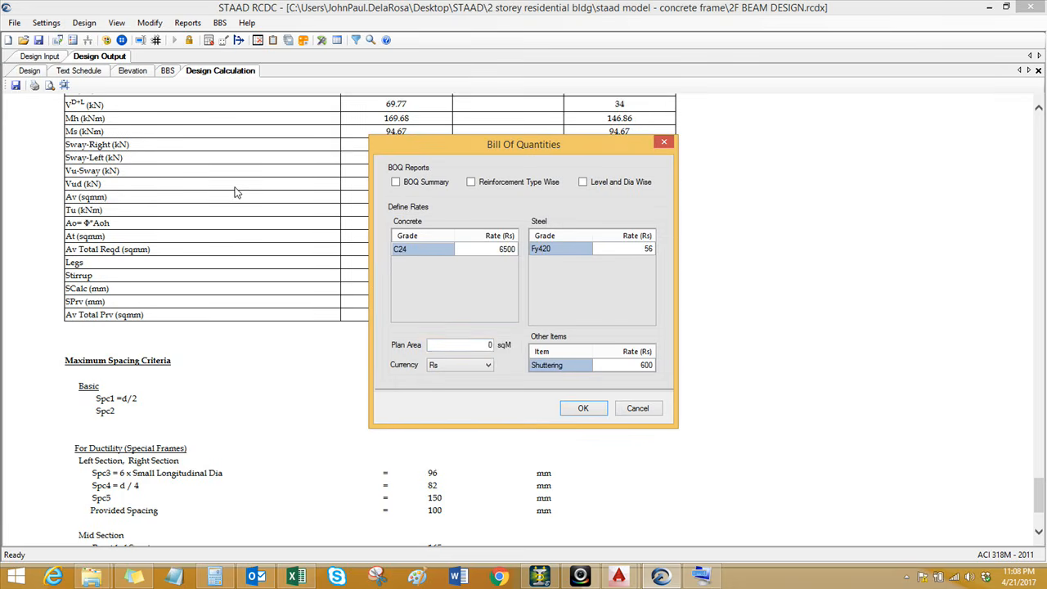
pyautogui.doubleClick(476, 345)
pyautogui.write('80')
pyautogui.click(396, 181)
pyautogui.click(471, 182)
pyautogui.click(583, 182)
pyautogui.click(584, 409)
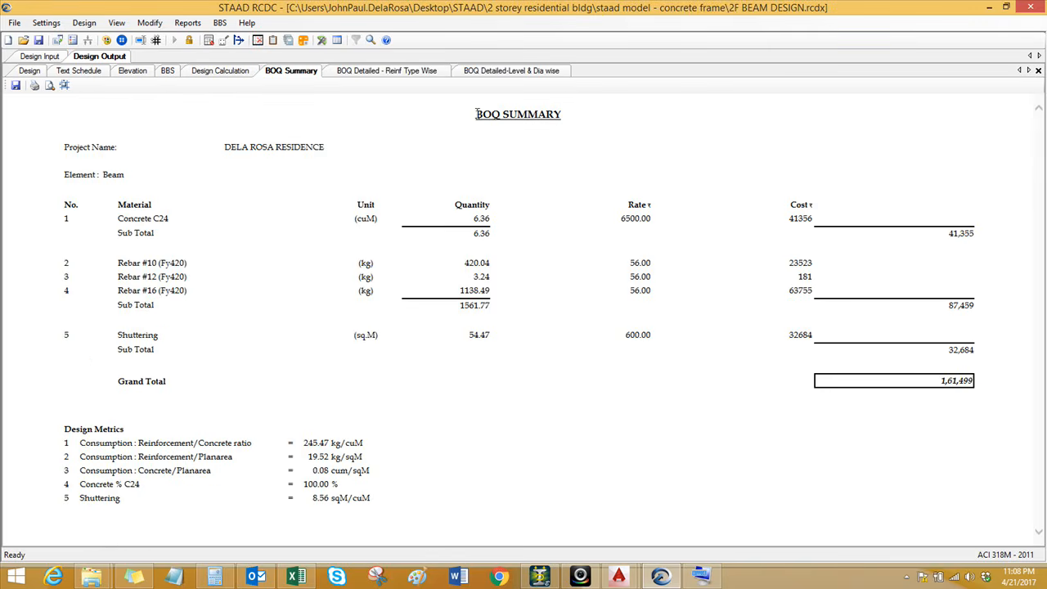
# Step: Review the BOQ summary and the detailed quantities by reinforcement type and by bar diameter, including the total reinforcement weight
pyautogui.moveTo(226, 147); pyautogui.dragTo(330, 151)
pyautogui.click(295, 190)
pyautogui.click(371, 72)
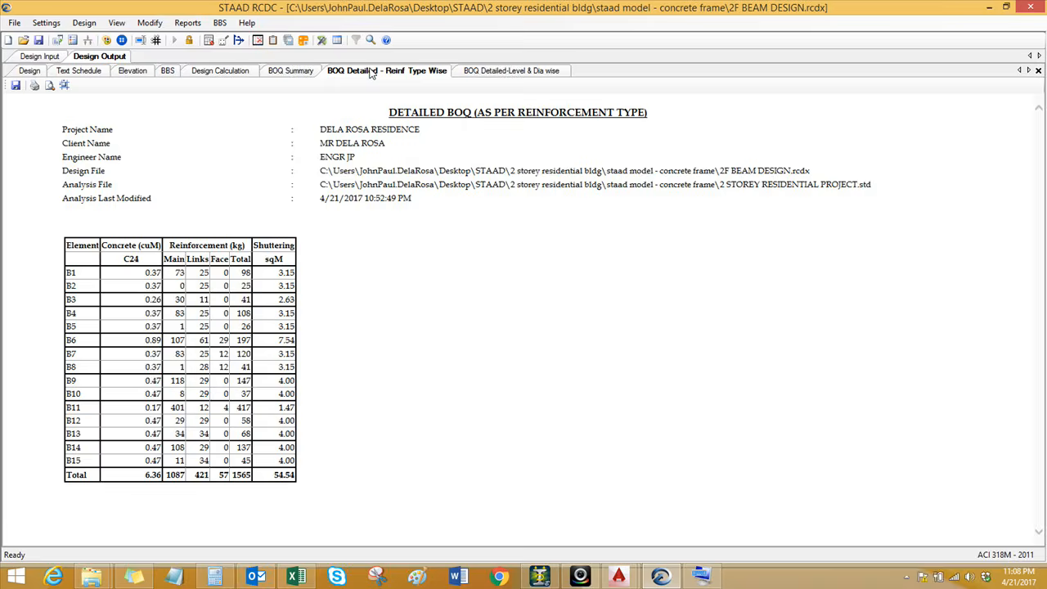
pyautogui.click(480, 72)
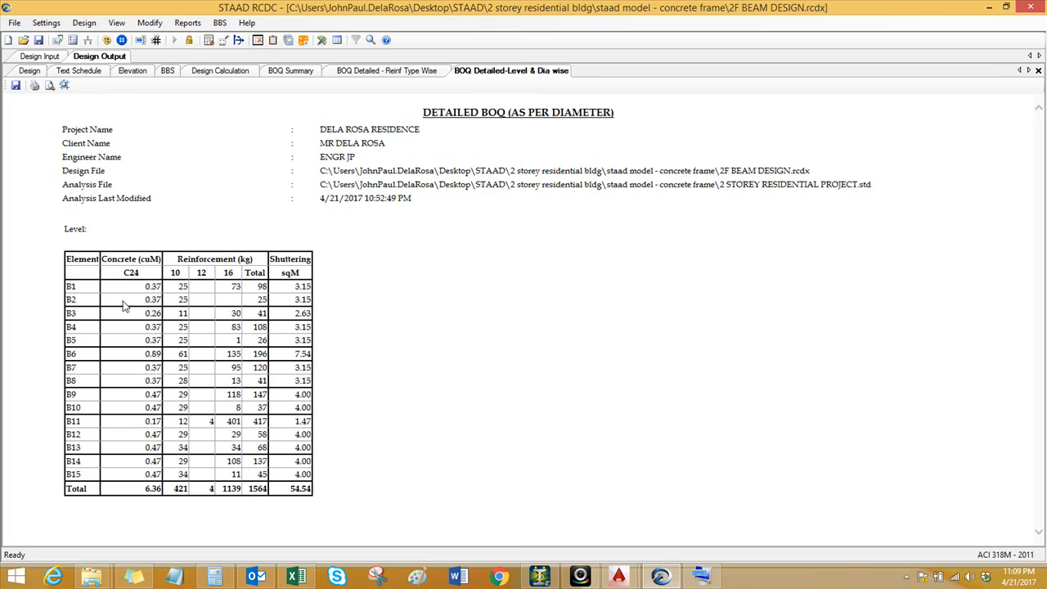
pyautogui.moveTo(148, 286); pyautogui.dragTo(161, 287)
pyautogui.moveTo(248, 488); pyautogui.dragTo(267, 490)
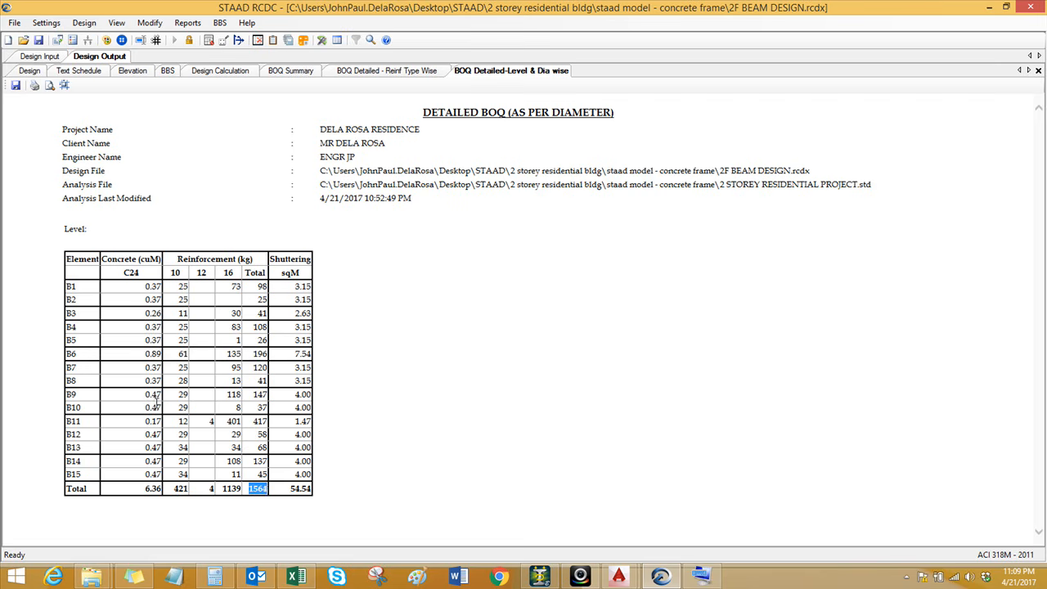
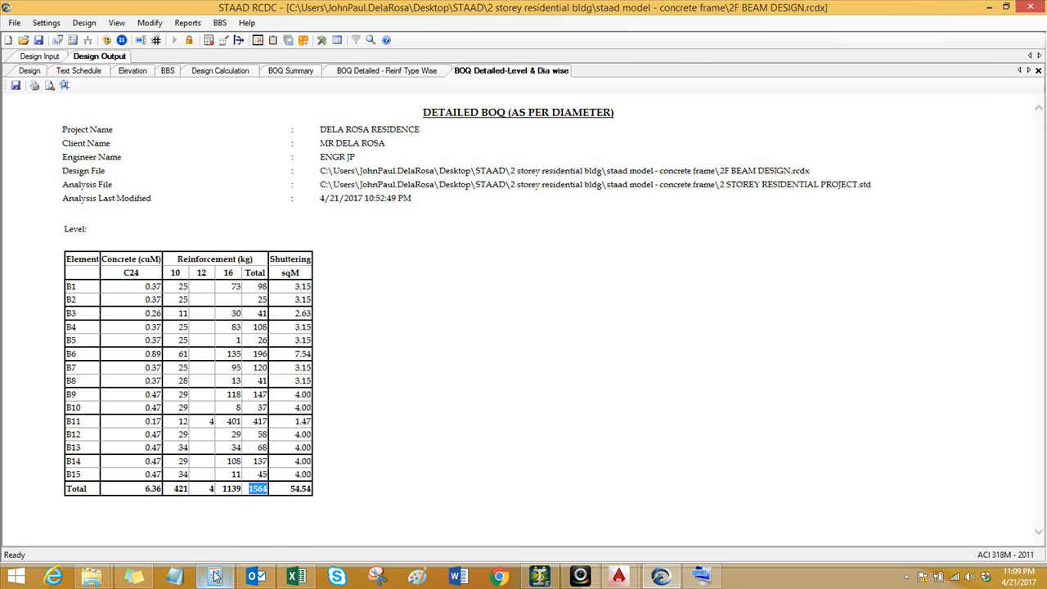
# Step: Check the BOQ Summary's reinforcement-to-concrete ratio by dividing 1564 by 6.36 in the calculator, and return to the summary
pyautogui.click(293, 72)
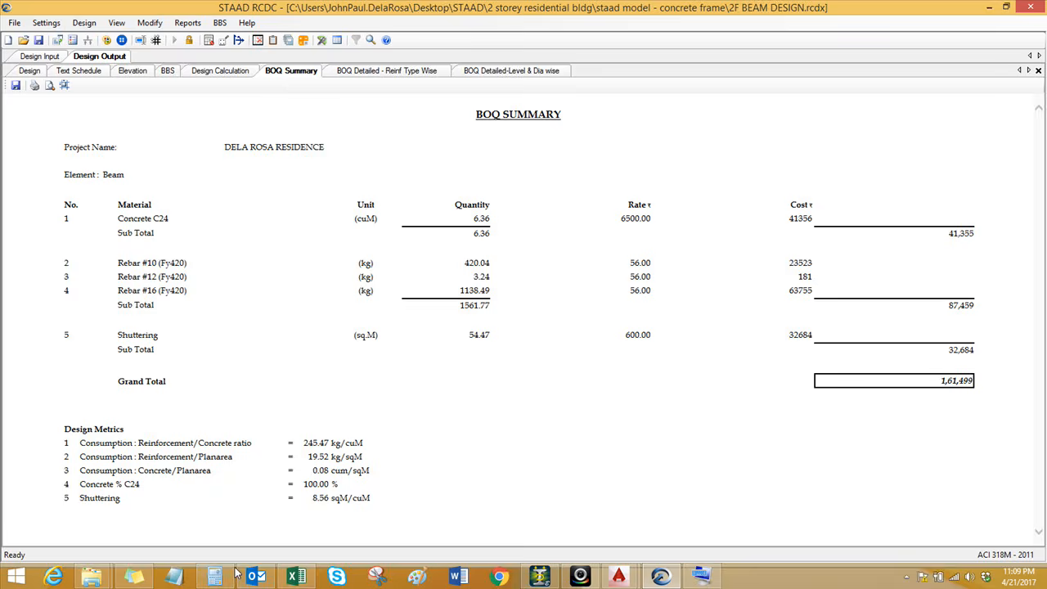
pyautogui.click(479, 72)
pyautogui.click(215, 577)
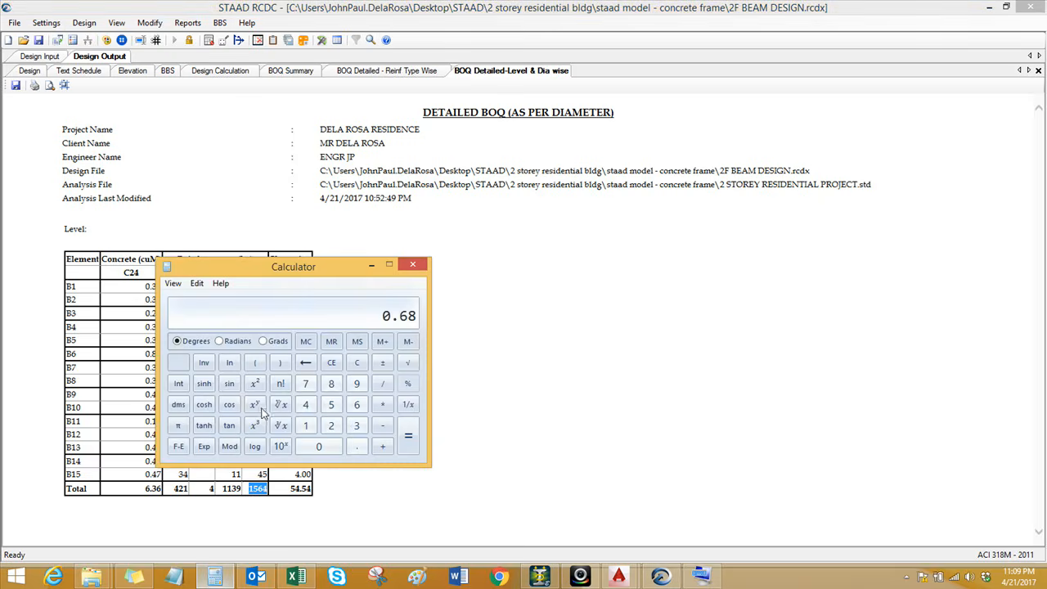
pyautogui.moveTo(305, 268); pyautogui.dragTo(429, 206)
pyautogui.write('1564')
pyautogui.press('/')
pyautogui.write('6.36')
pyautogui.press('Return')
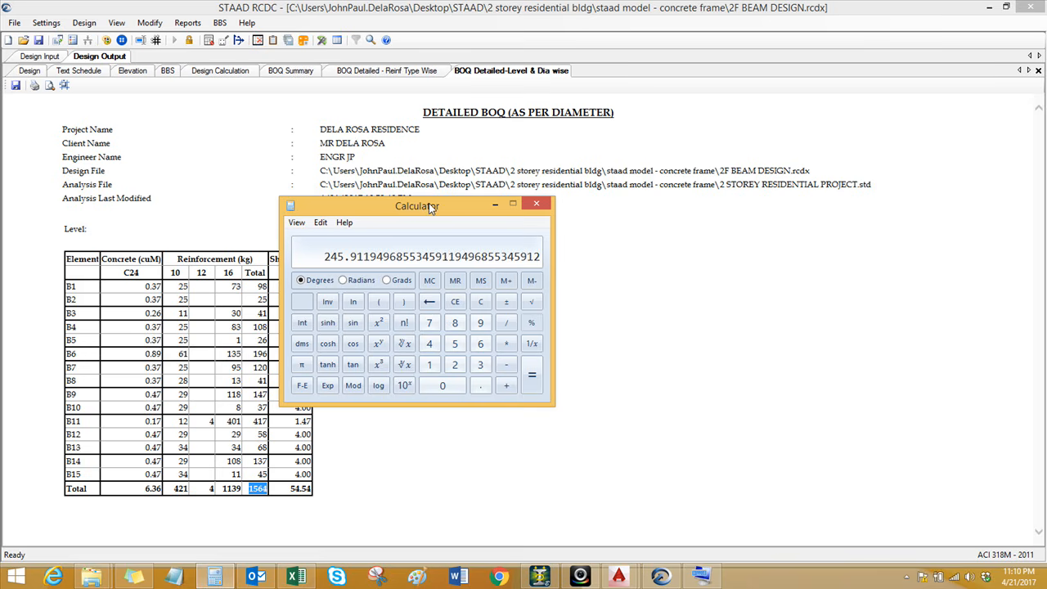
pyautogui.click(536, 204)
pyautogui.click(291, 71)
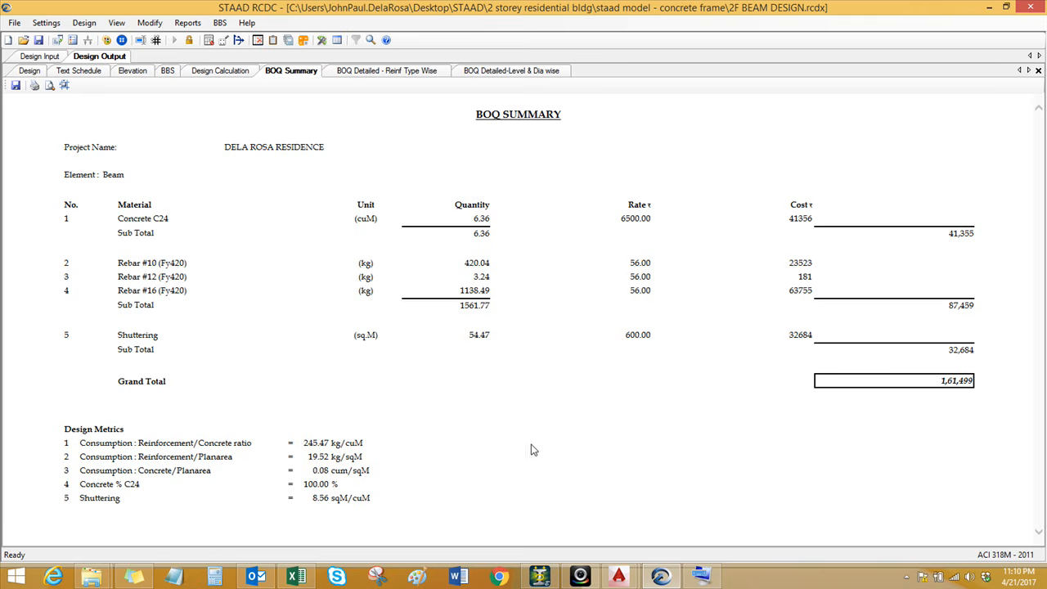
# Step: Switch to AutoCAD, check the beam sheet in Final Dwgs.dwg, and close the 2F BEAM ELEV.dxf drawing
pyautogui.click(618, 576)
pyautogui.click(605, 507)
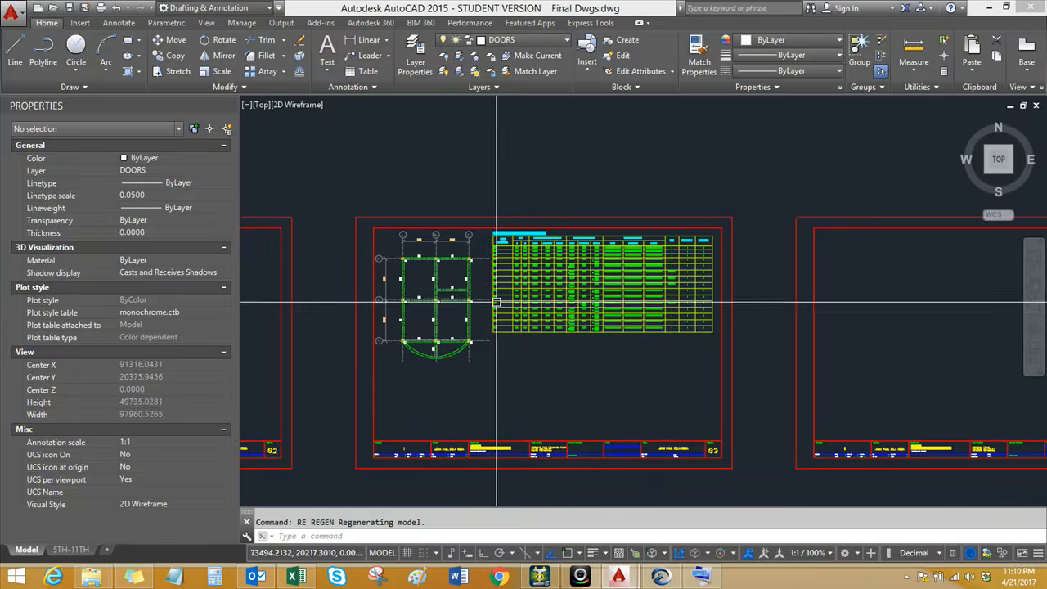
pyautogui.click(625, 576)
pyautogui.click(663, 512)
pyautogui.scroll(-3, 502, 236)
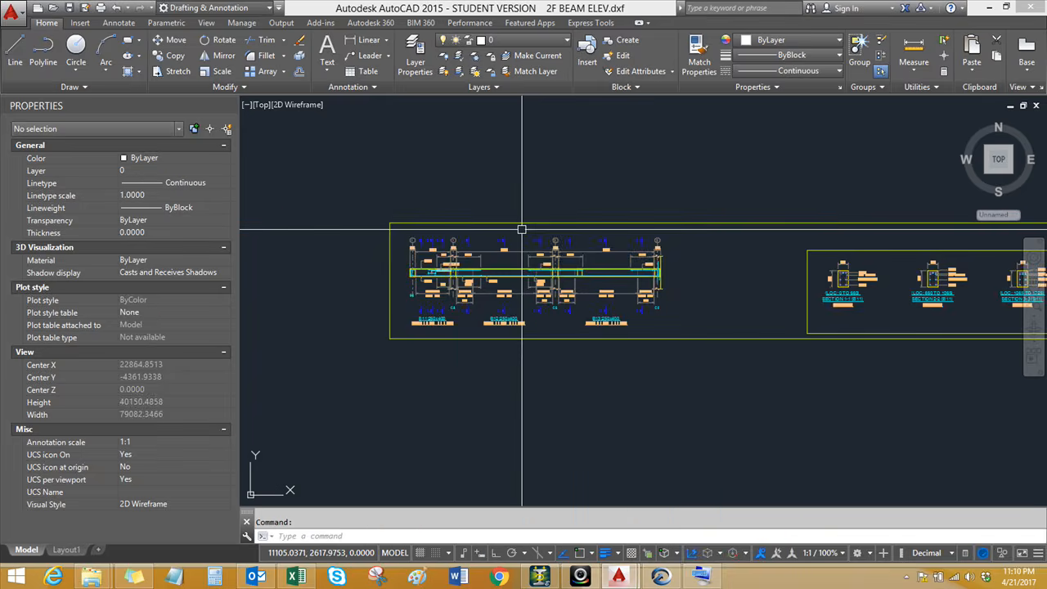
pyautogui.click(1037, 110)
pyautogui.click(589, 323)
# Step: Switch to STAAD.Pro and look at the whole structure of the 2 STOREY RESIDENTIAL PROJECT model
pyautogui.click(541, 576)
pyautogui.click(573, 578)
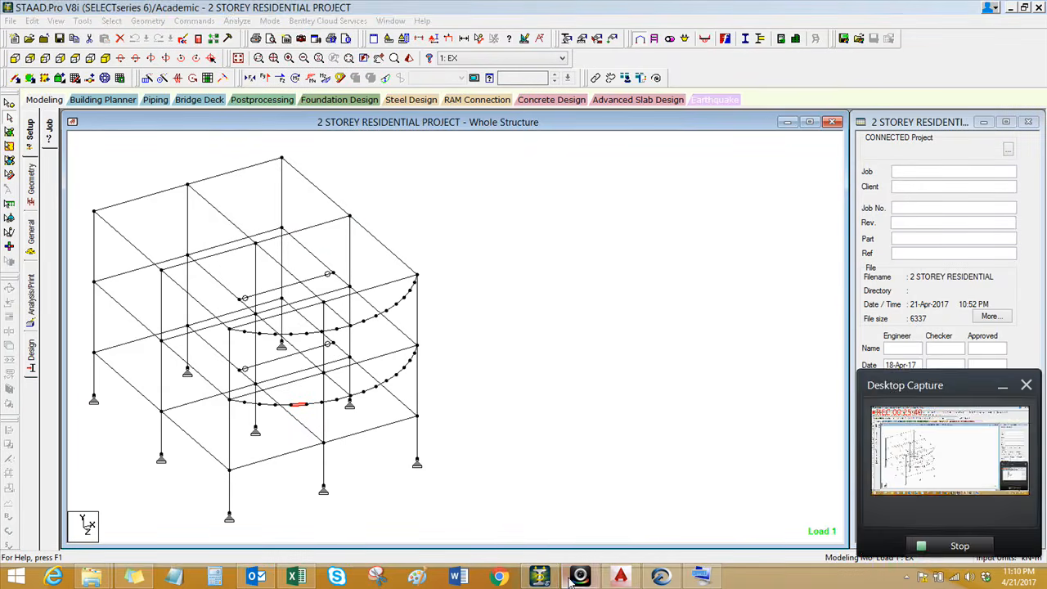
pyautogui.click(573, 579)
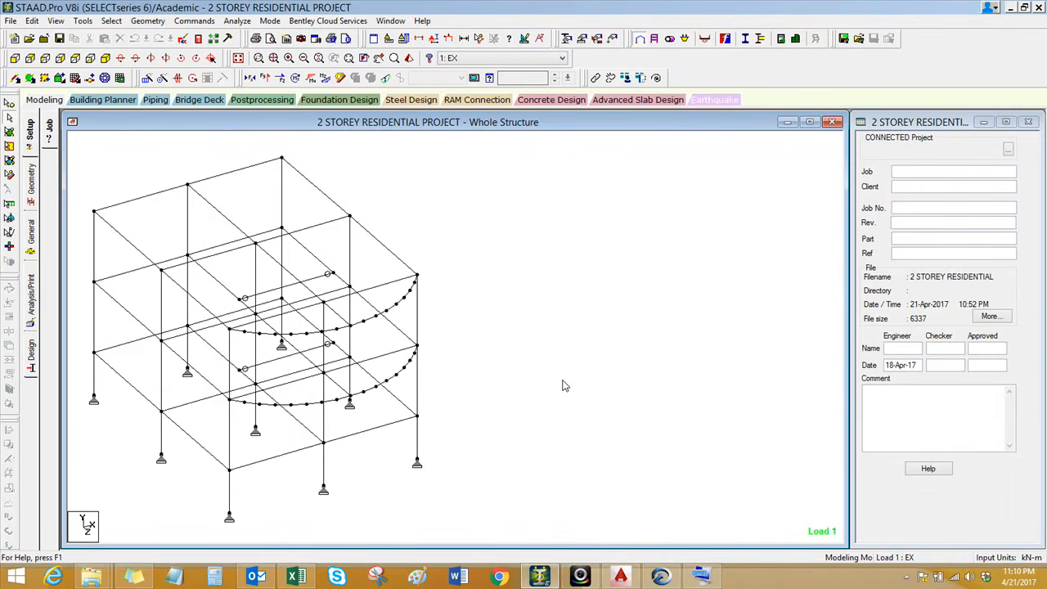
# Step: Return to RCDC and look through the BOQ reports, design calculation, BBS, elevation, text schedule and beam design table
pyautogui.click(661, 576)
pyautogui.click(350, 74)
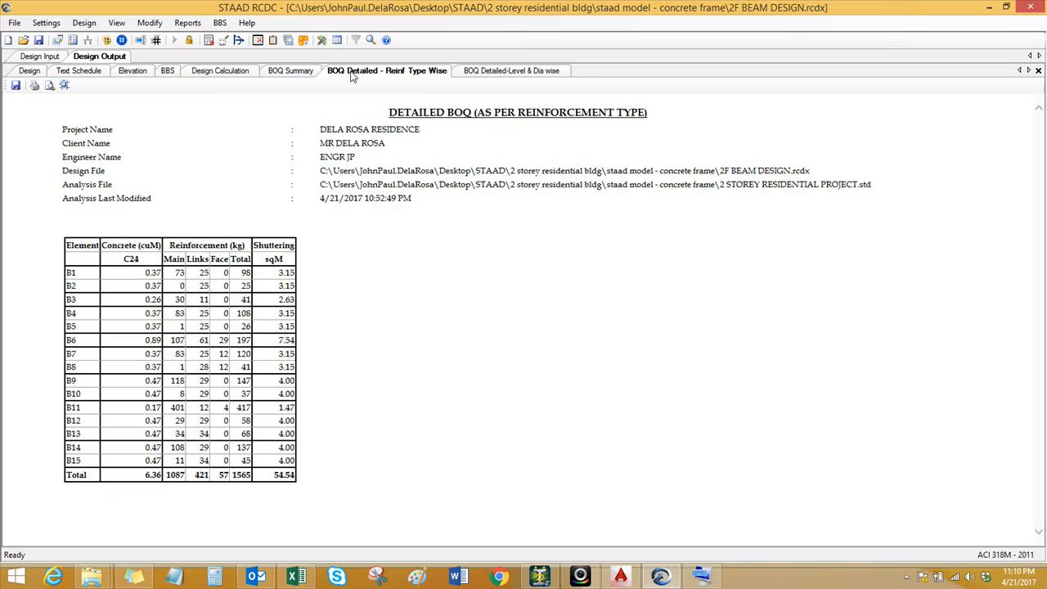
pyautogui.click(503, 70)
pyautogui.click(400, 75)
pyautogui.click(283, 73)
pyautogui.click(227, 75)
pyautogui.click(166, 72)
pyautogui.click(131, 72)
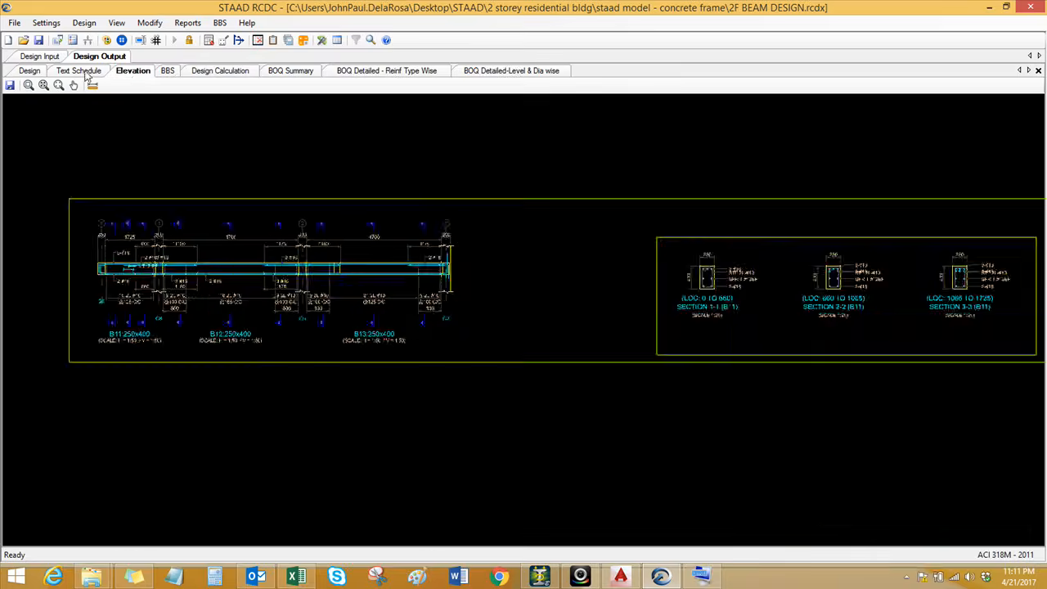
pyautogui.click(72, 72)
pyautogui.click(31, 71)
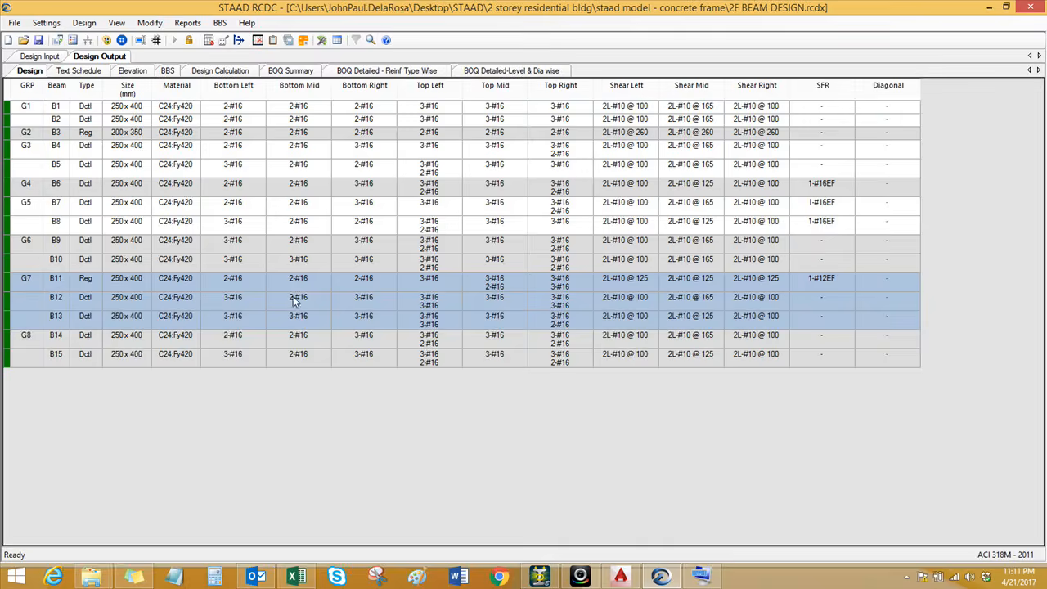
# Step: Go back to the design input and examine the 4.8 m level beam grouping and layout
pyautogui.click(46, 58)
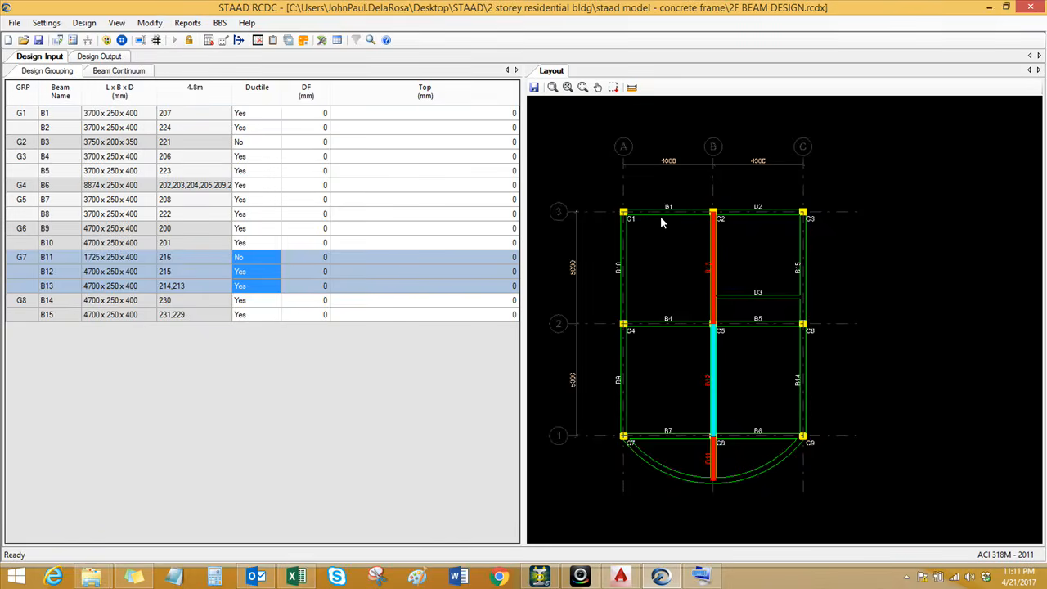
pyautogui.moveTo(637, 217); pyautogui.dragTo(644, 218, button='middle')
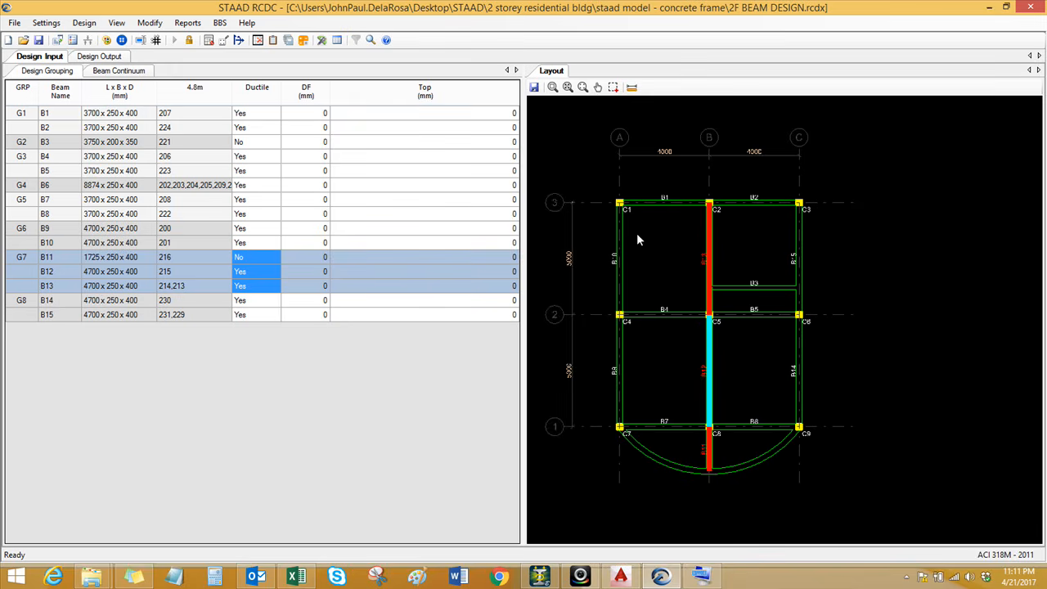
pyautogui.moveTo(644, 237); pyautogui.dragTo(645, 233, button='middle')
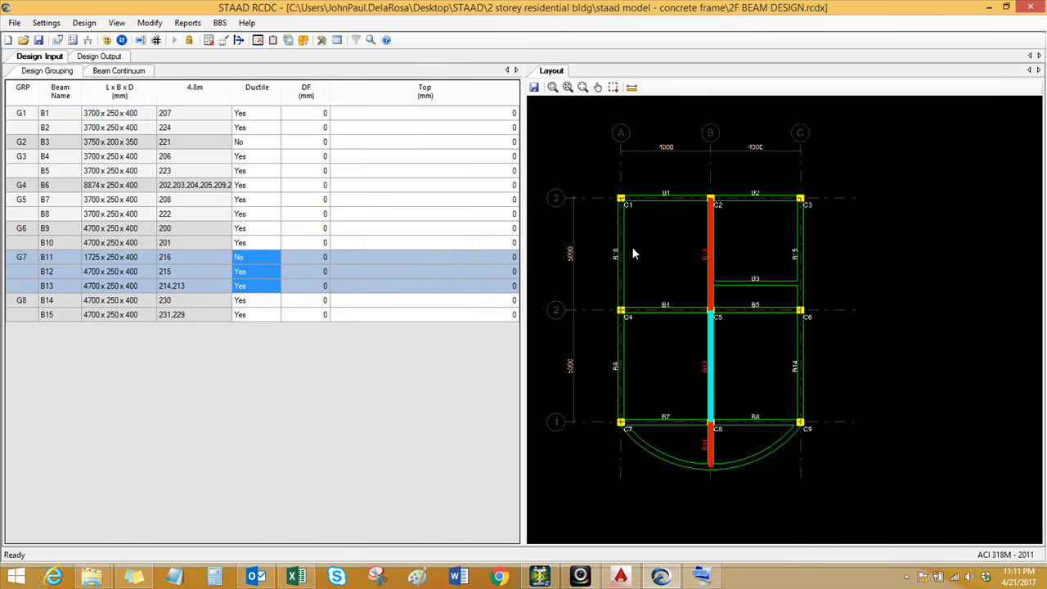
pyautogui.click(580, 577)
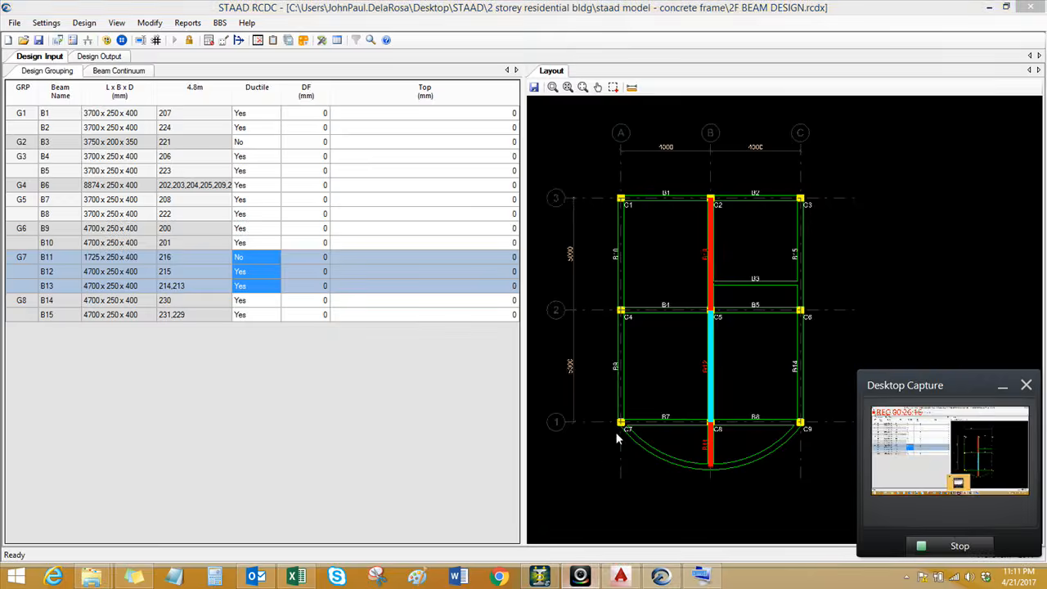